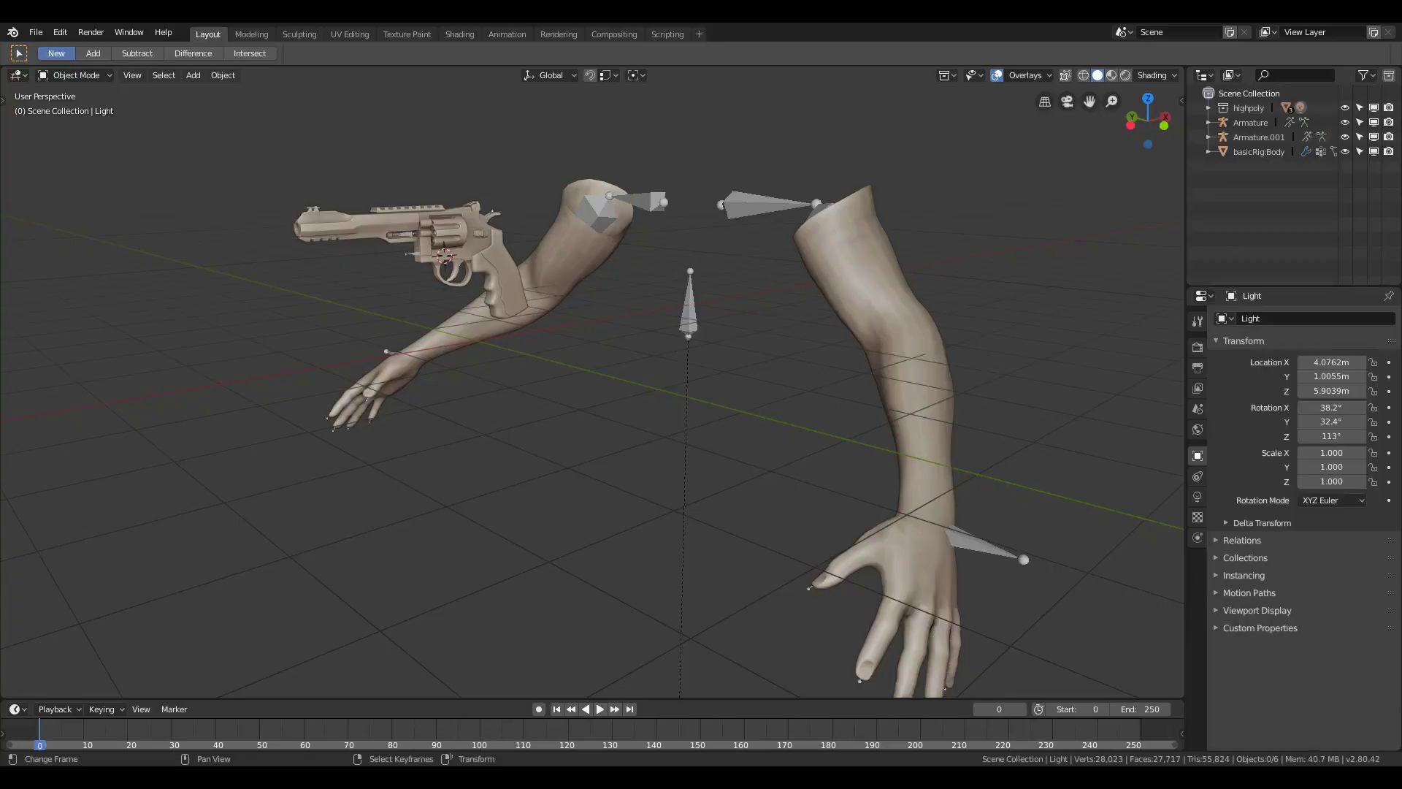
Add a camera at the 3D cursor, aligned with the right orthographic view.
key("KP_1")
key("ctrl+KP_1")
key("KP_3")
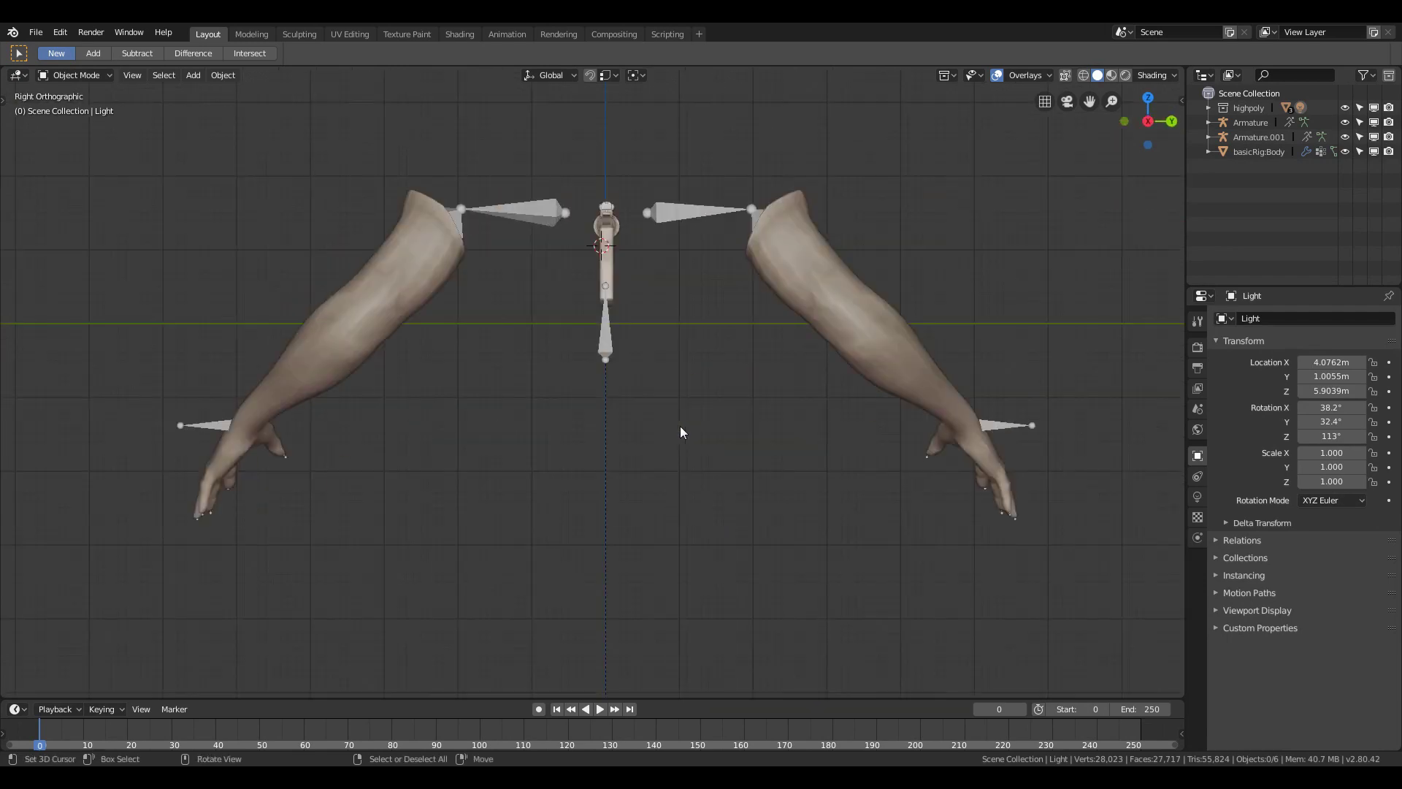
key("shift+a")
left_click(681, 428)
scroll(687, 399, "up", 1, "shift")
scroll(687, 406, "up", 2, "shift")
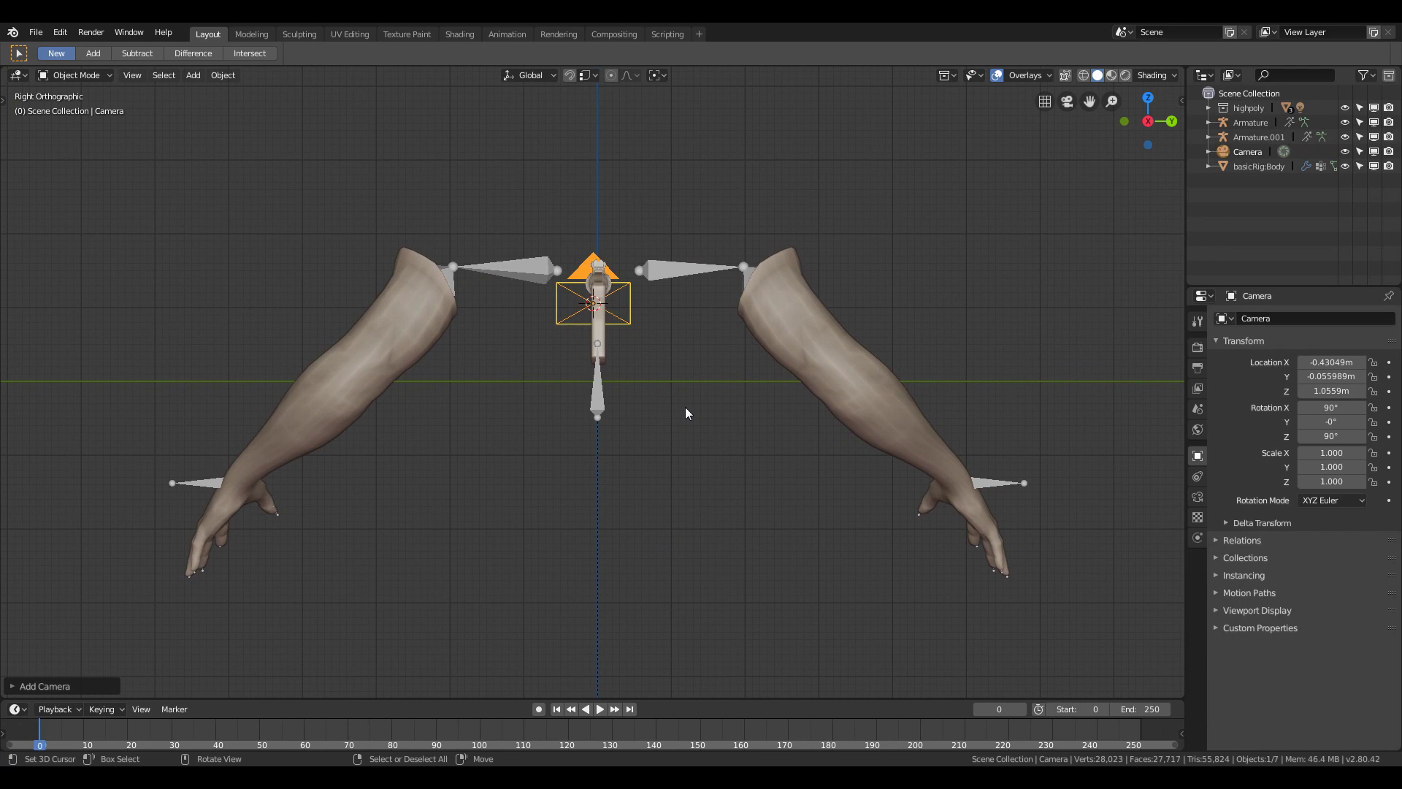
Move the camera between the two shoulder bones, to about X 3.89 m, Y -0.015 m and Z 1.51 m.
key("KP_1")
key("g")
left_click(1006, 371)
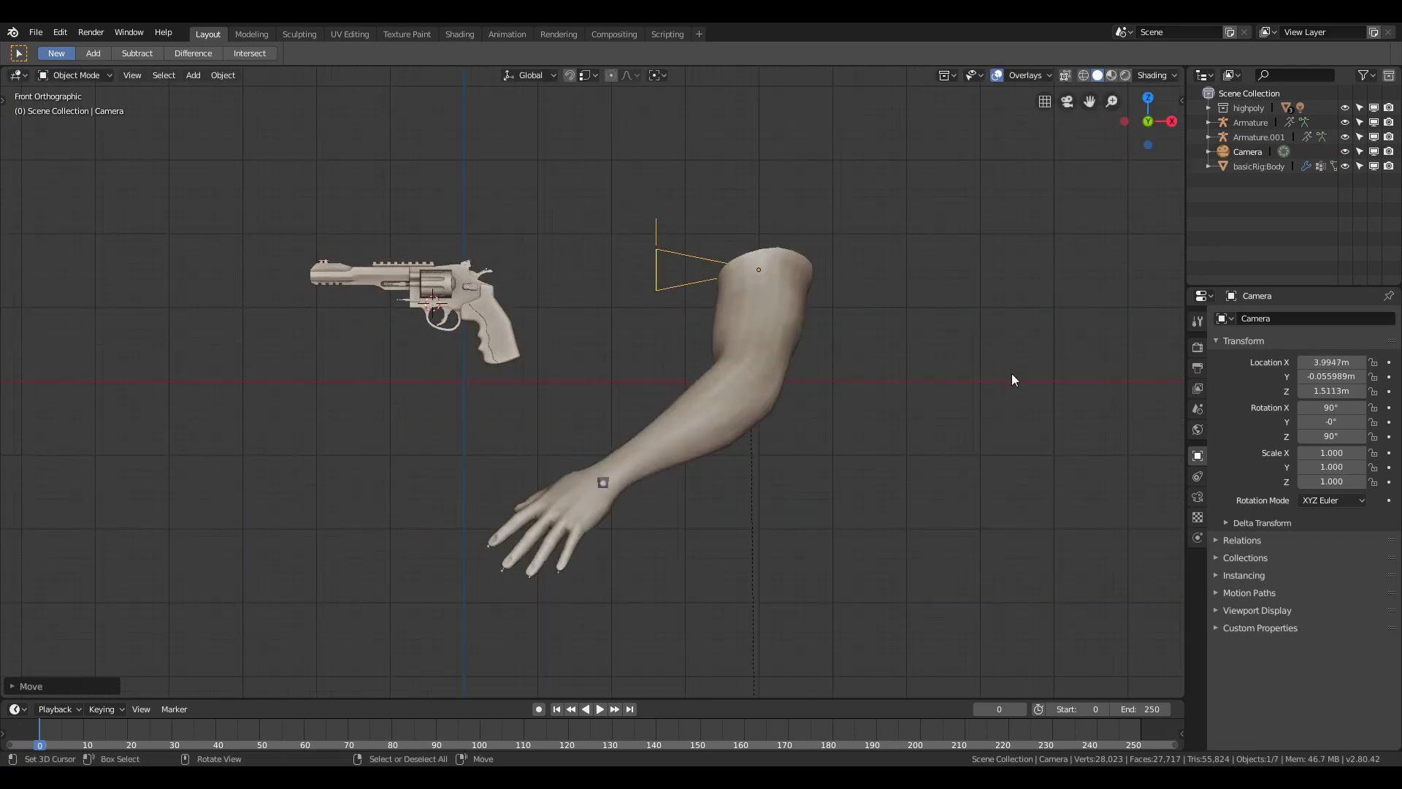
key("KP_7")
scroll(1027, 445, "up", 2)
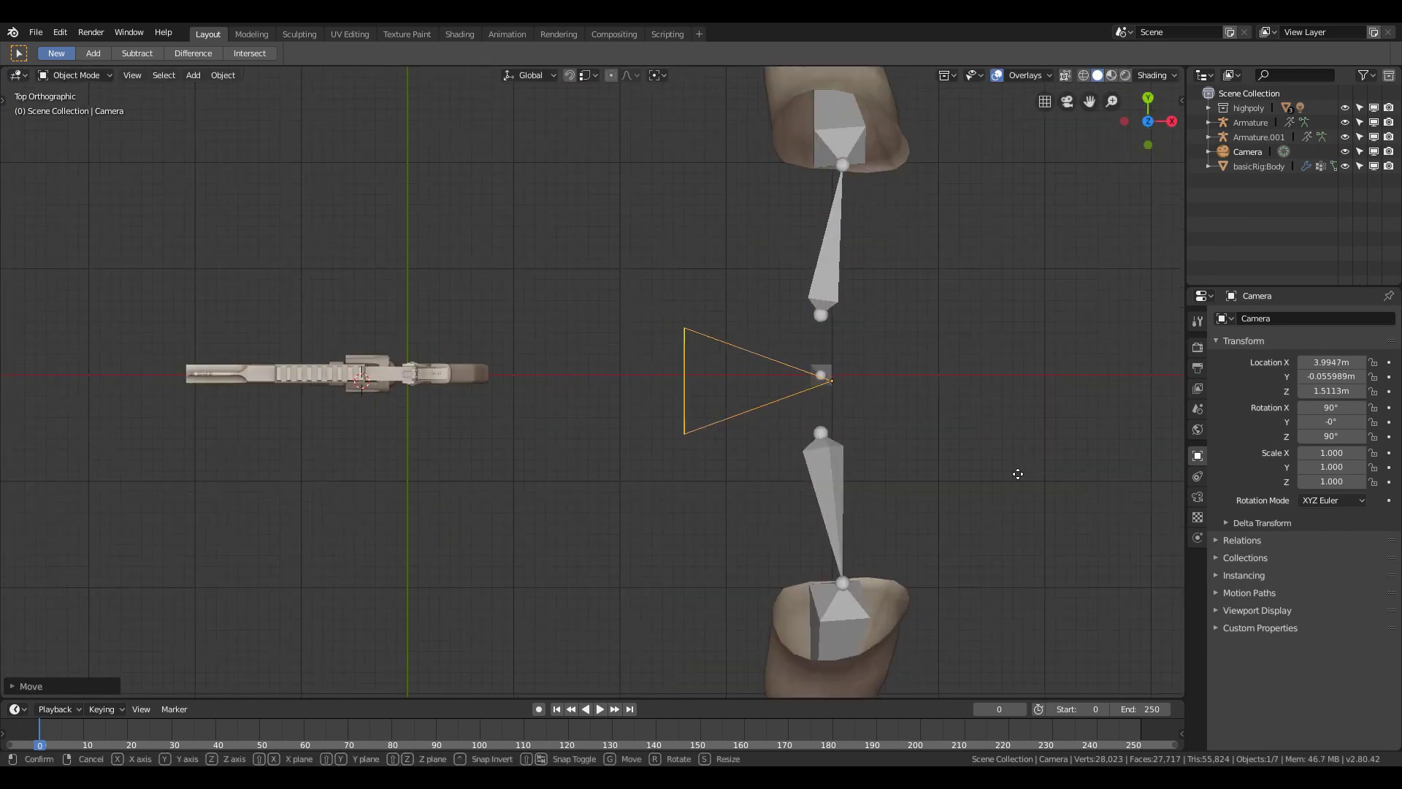
key("g")
left_click(1007, 476)
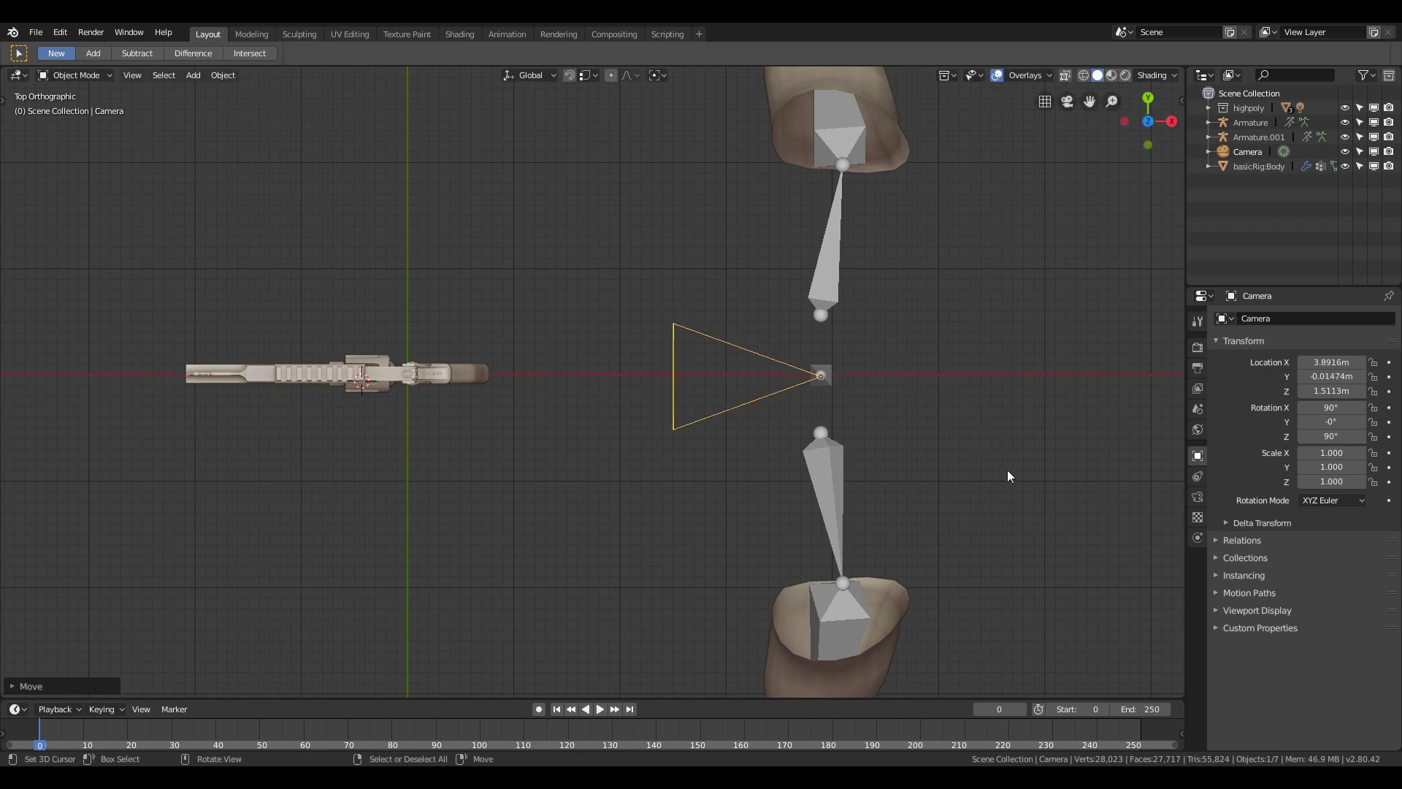
Look through the camera and move it back along its local Z axis to about X 4.26 m.
key("KP_0")
key("g")
key("z")
key("z")
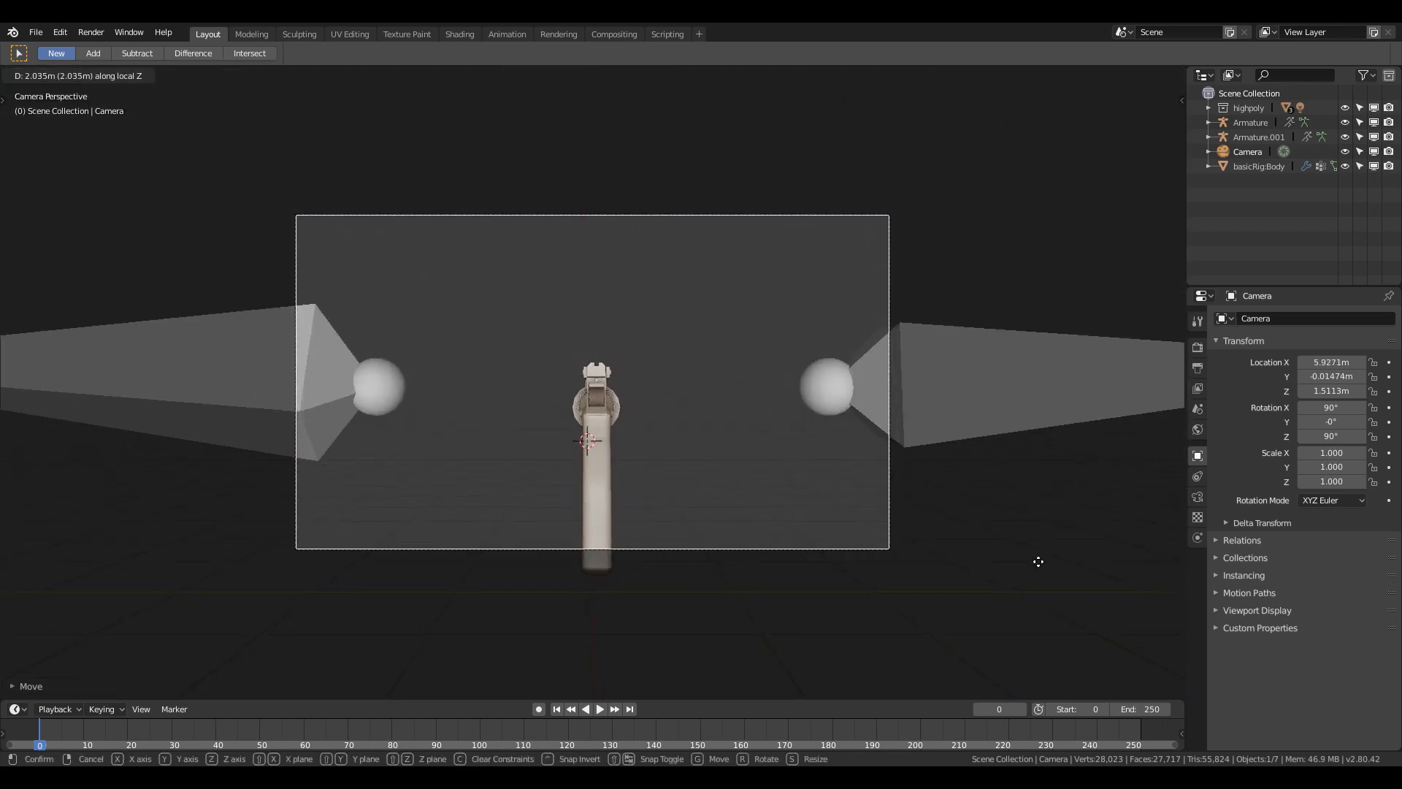
left_click(1034, 519)
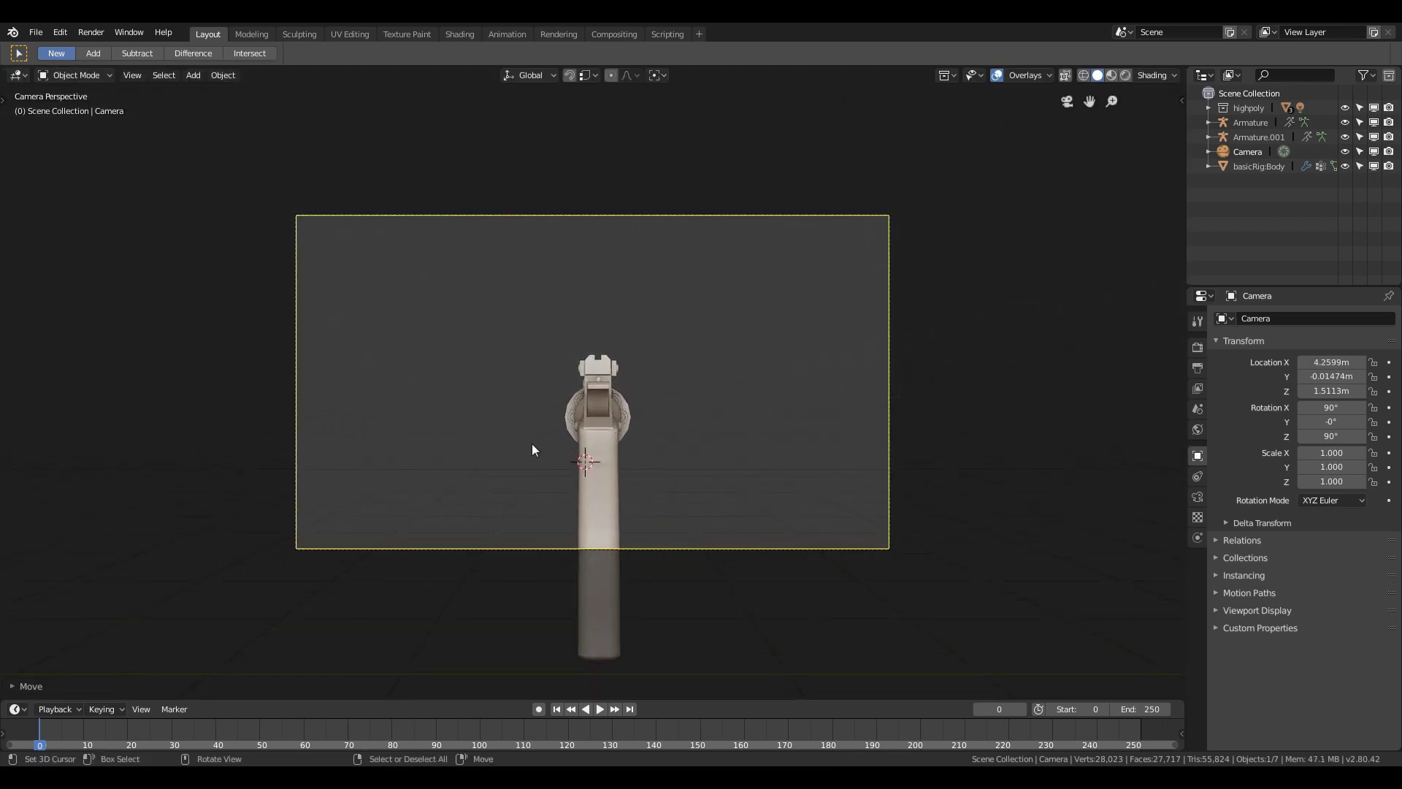
Select both the arm armature and the revolver armature and put them into Pose Mode.
middle_click_drag(531, 449, 786, 441)
scroll(784, 435, "down", 3)
left_click(729, 299)
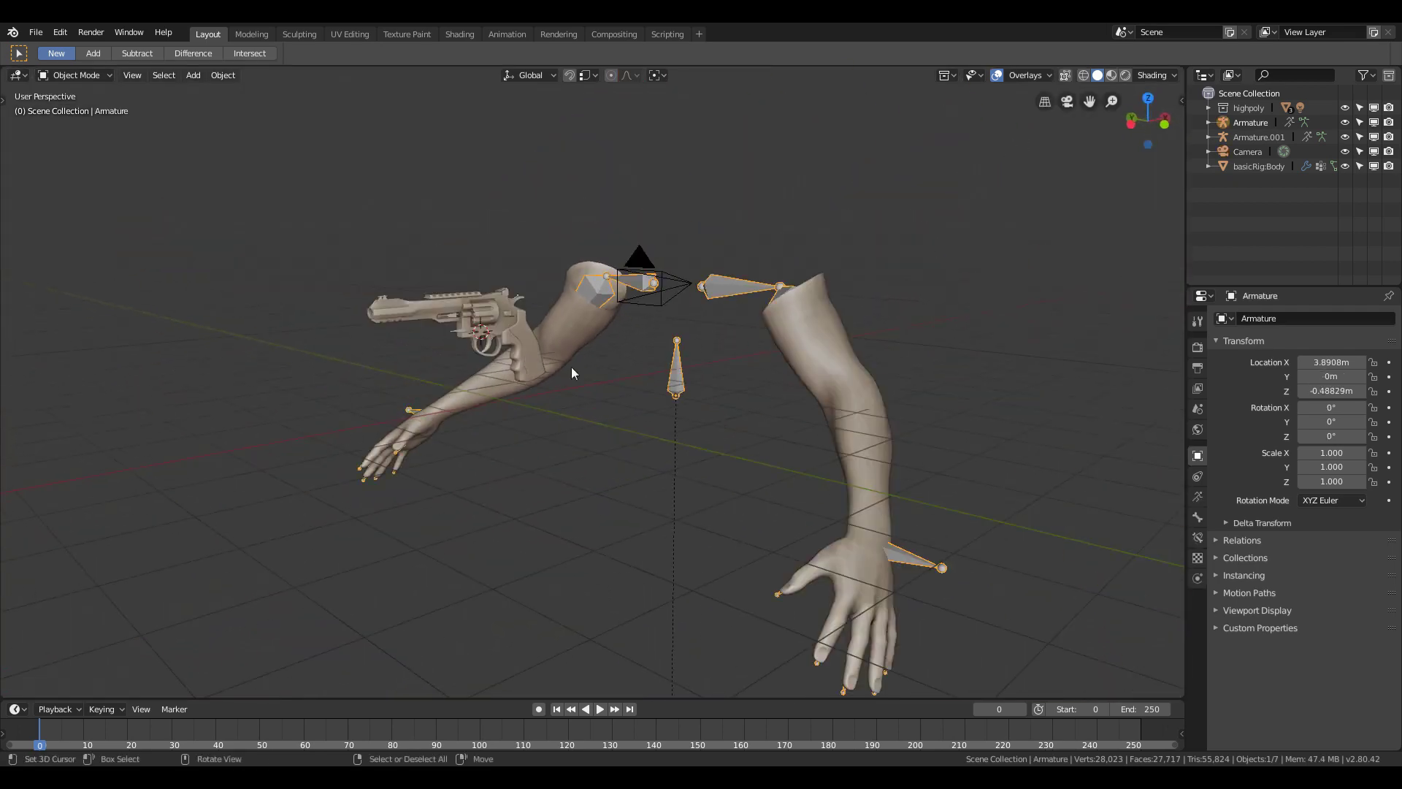
scroll(488, 375, "up", 3)
left_click(378, 304, "shift")
left_click(68, 76)
left_click(72, 125)
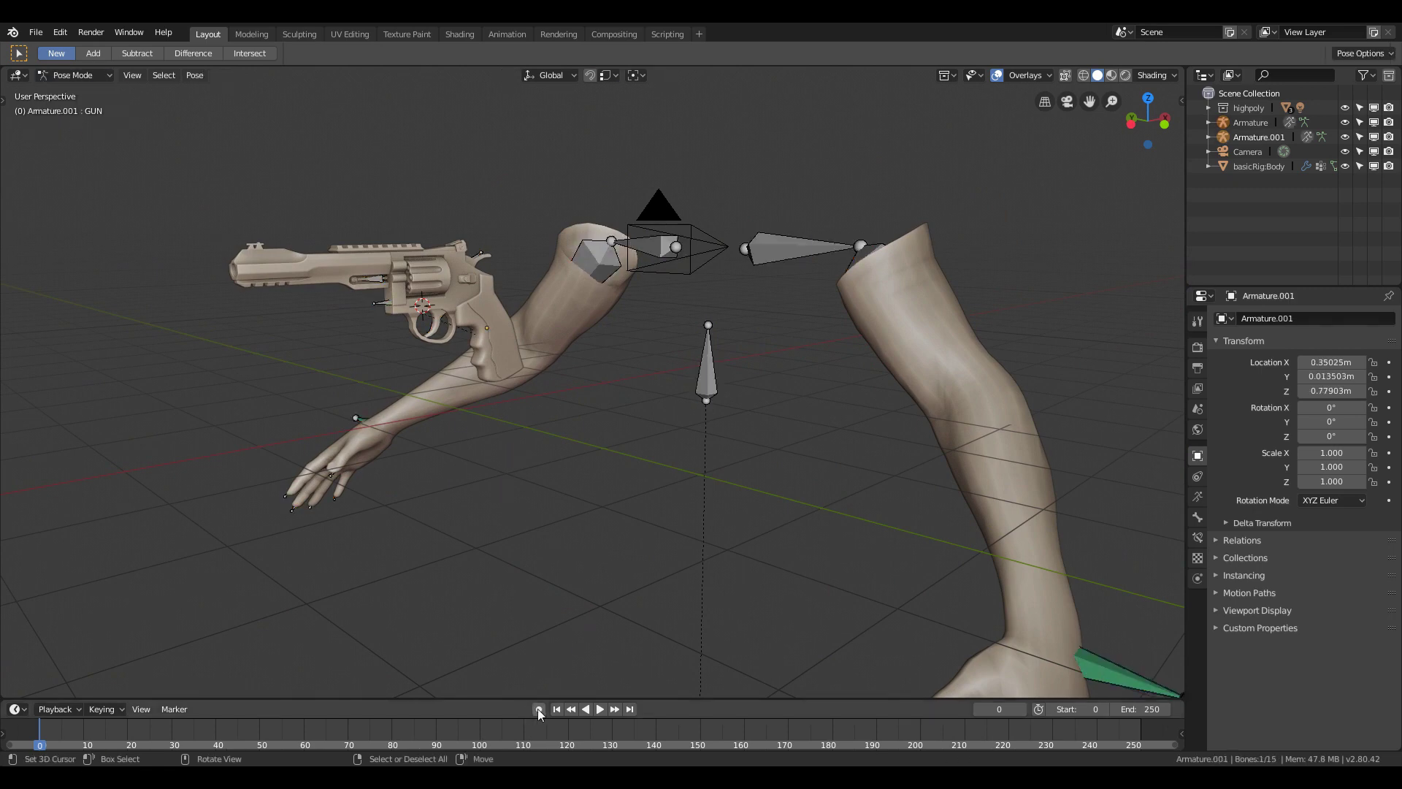
Enable automatic keyframing and set the animation's end frame to 40.
left_click_drag(1141, 709, 986, 709)
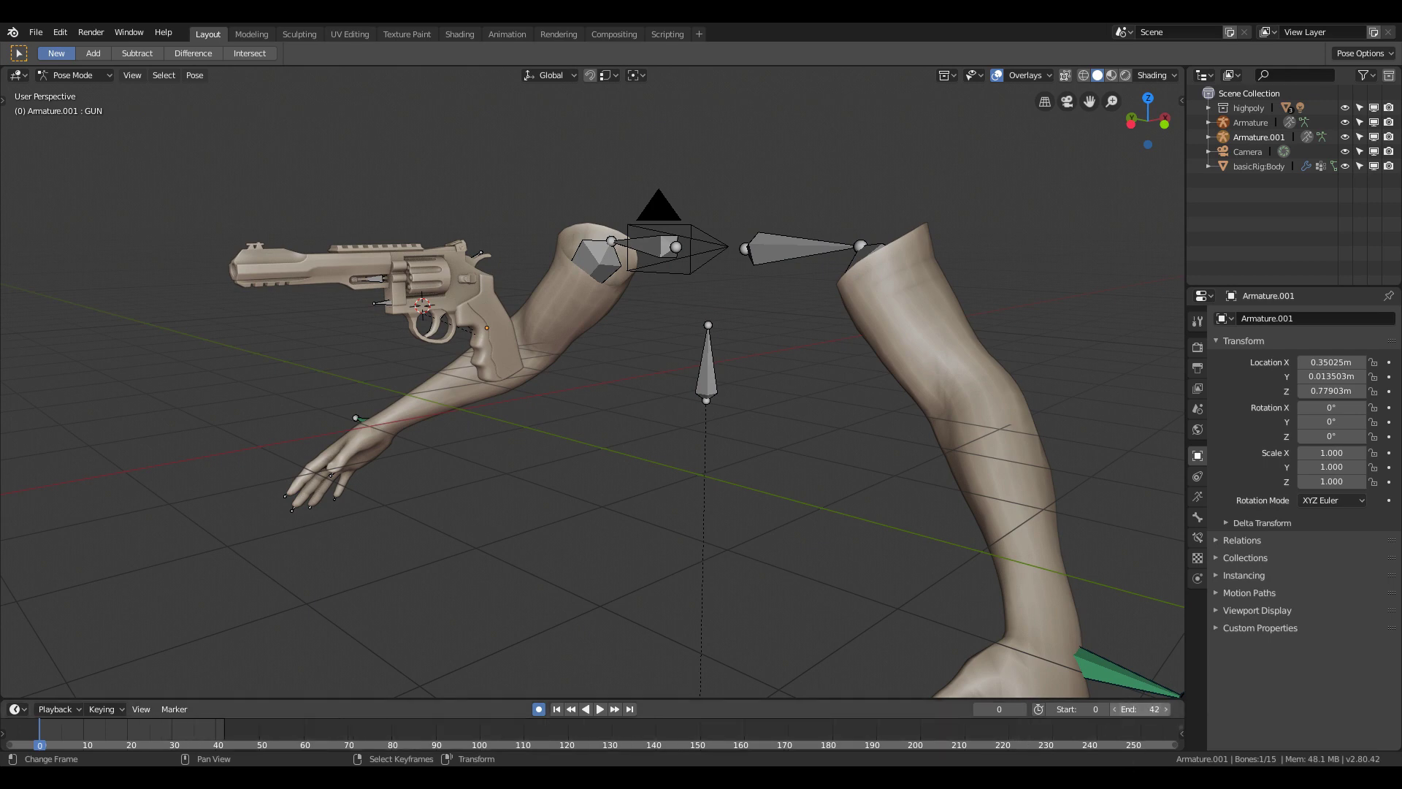
left_click(1138, 707)
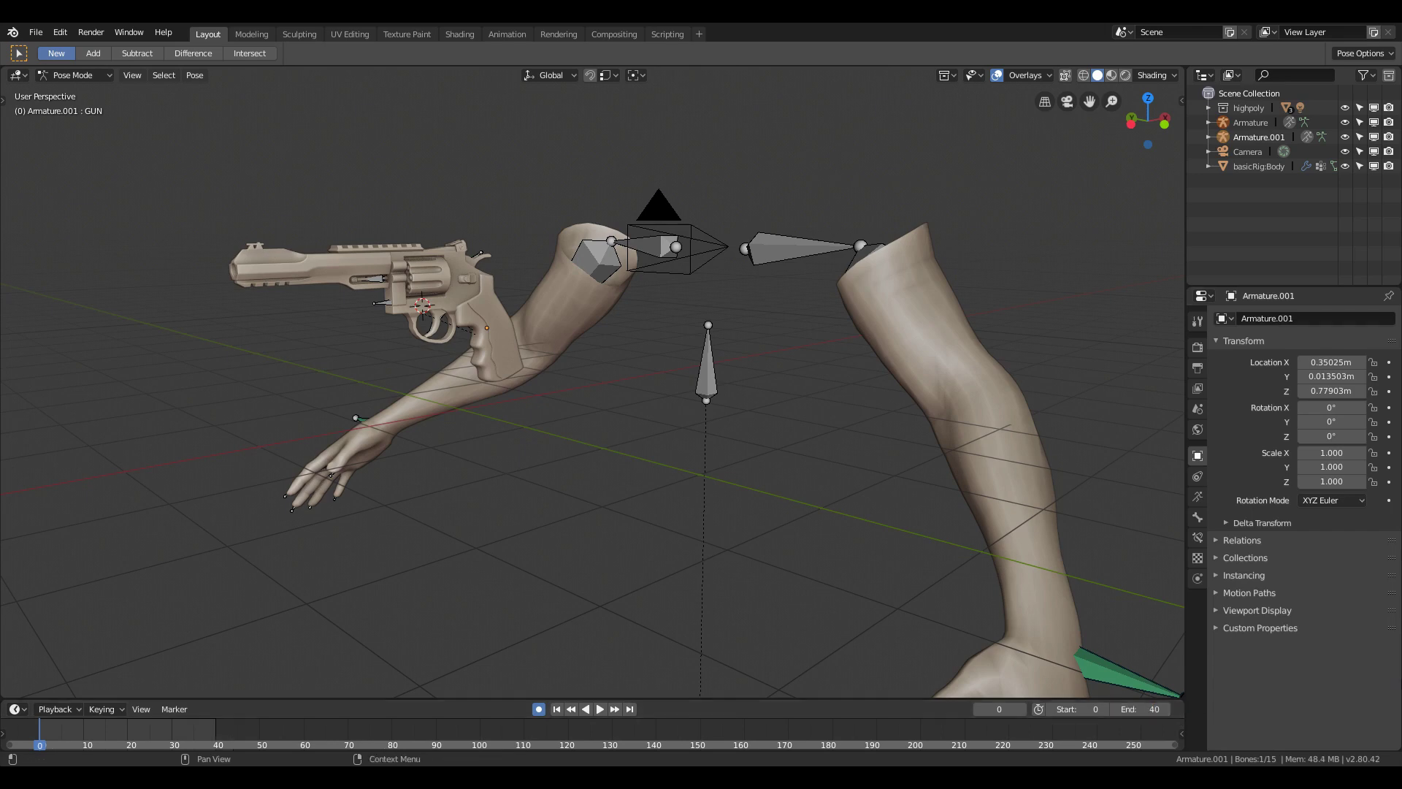
Move the right hand's wrist control bone up to the revolver's height and rotate it so the hand points along the barrel.
middle_click_drag(898, 409, 807, 376)
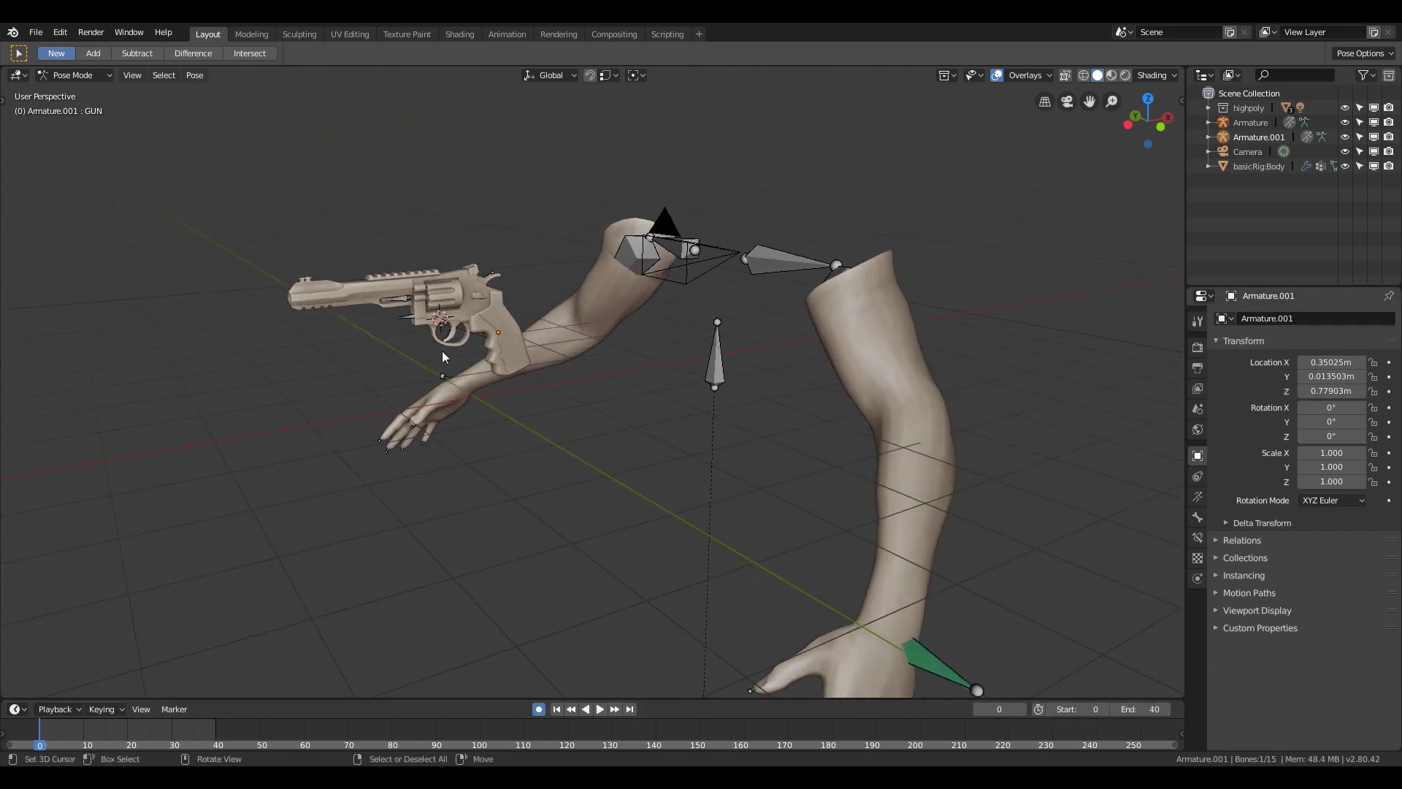
left_click(450, 378)
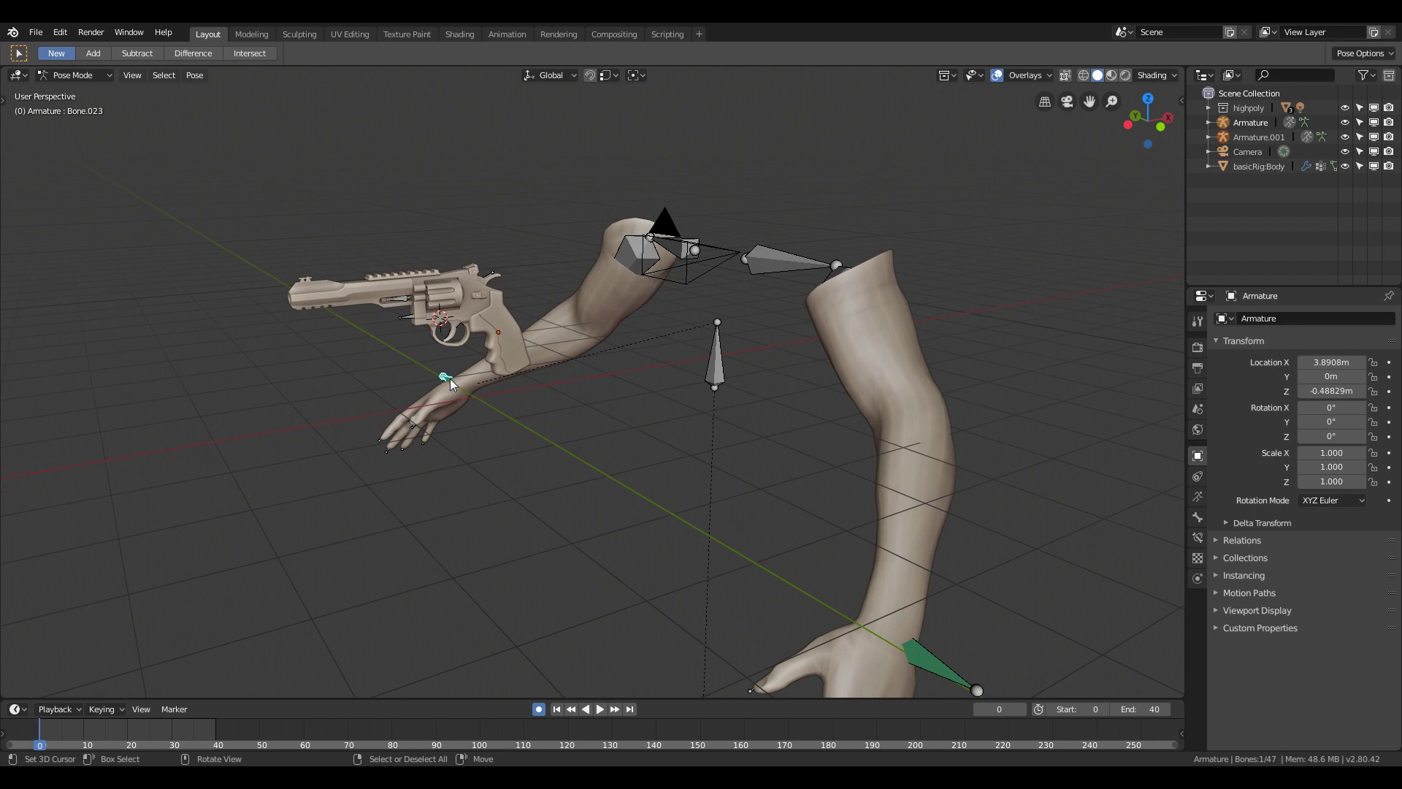
key("KP_3")
key("ctrl+KP_1")
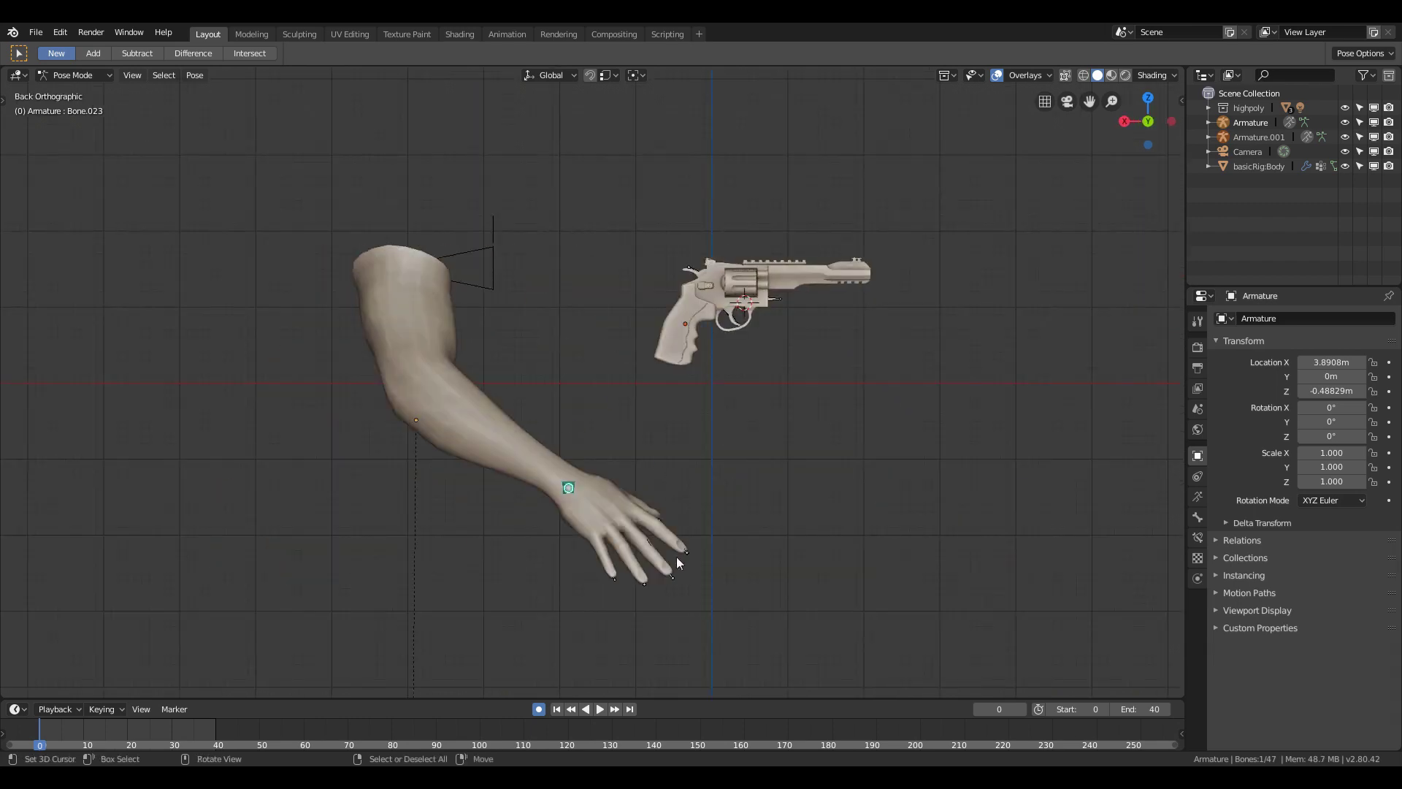
key("g")
left_click(809, 405)
scroll(685, 485, "up", 3)
key("r")
left_click(768, 274)
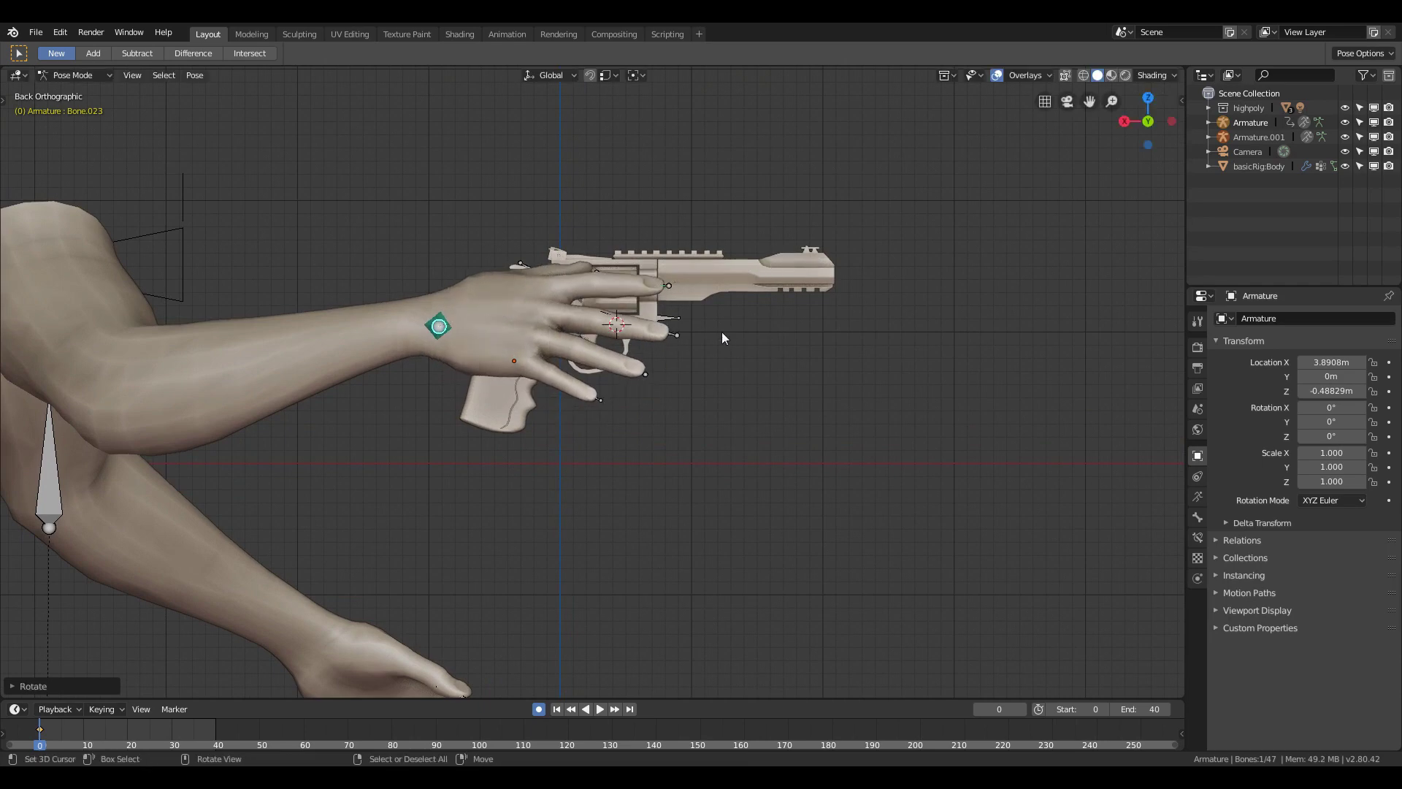
Move the right wrist control bone in the top view so the palm sits behind the revolver's grip.
key("KP_7")
key("g")
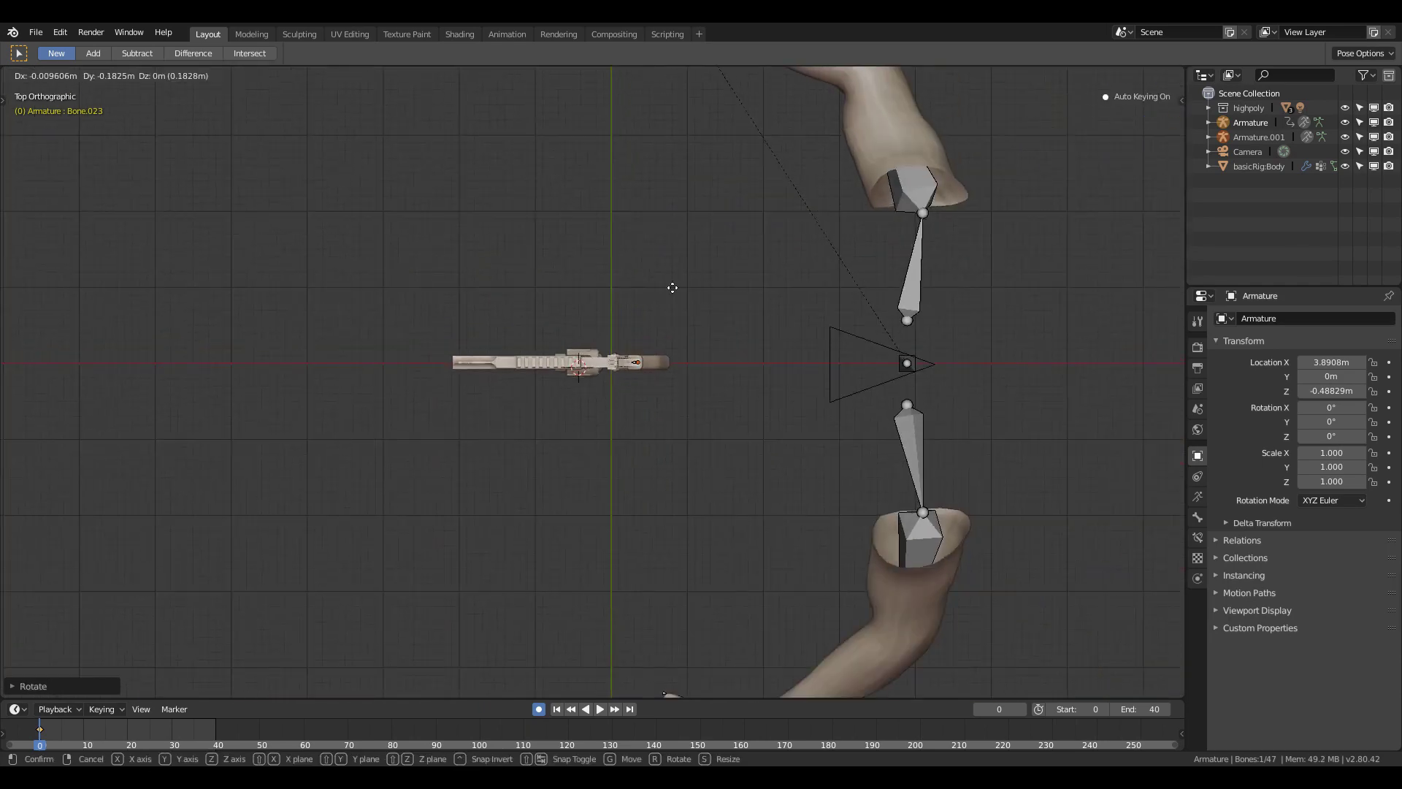
left_click(695, 590)
scroll(730, 427, "up", 4)
middle_click_drag(732, 425, 668, 461, "shift")
scroll(679, 458, "up", 5)
key("g")
left_click(635, 471)
scroll(635, 476, "down", 4)
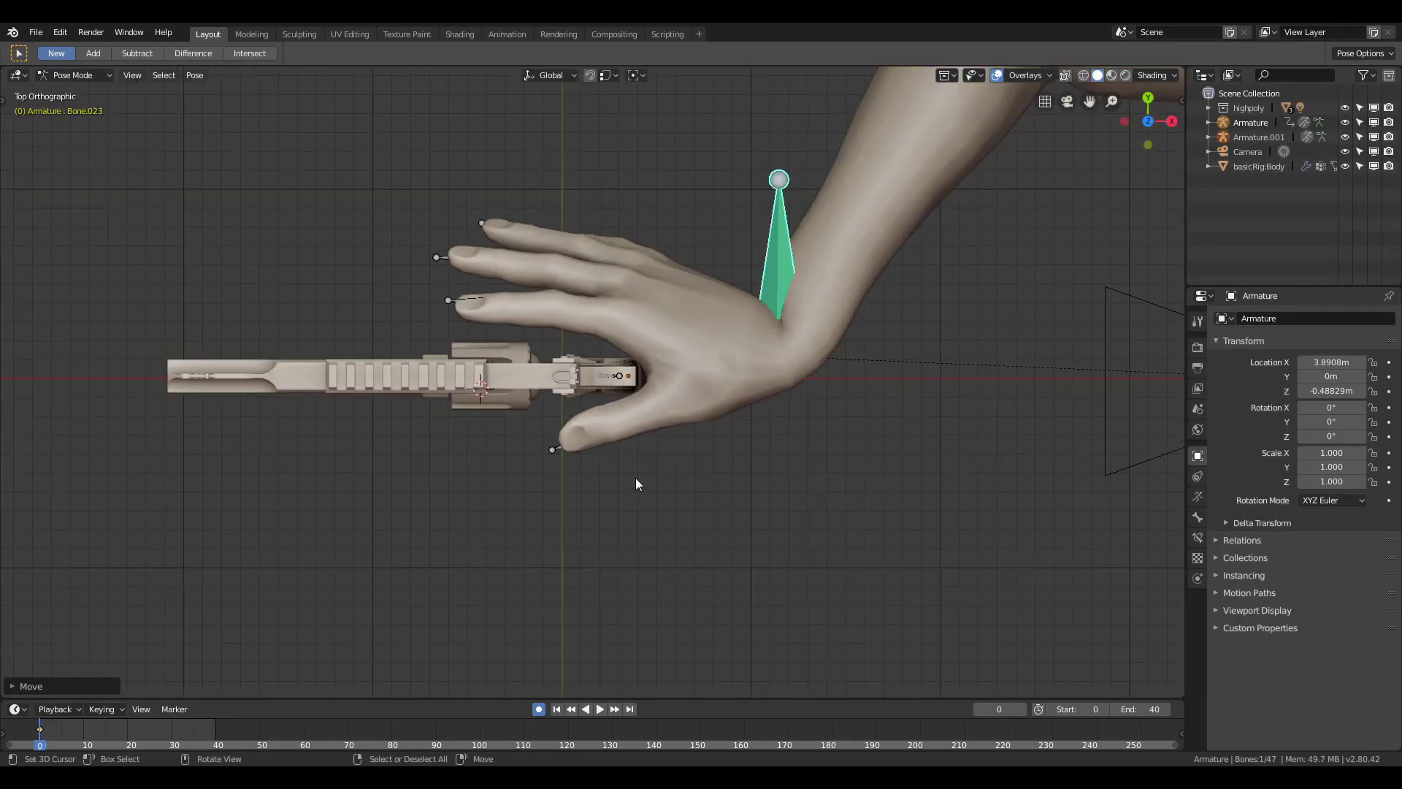
Rotate the right wrist control bone in the right view to tilt the hand against the grip.
key("KP_3")
key("r")
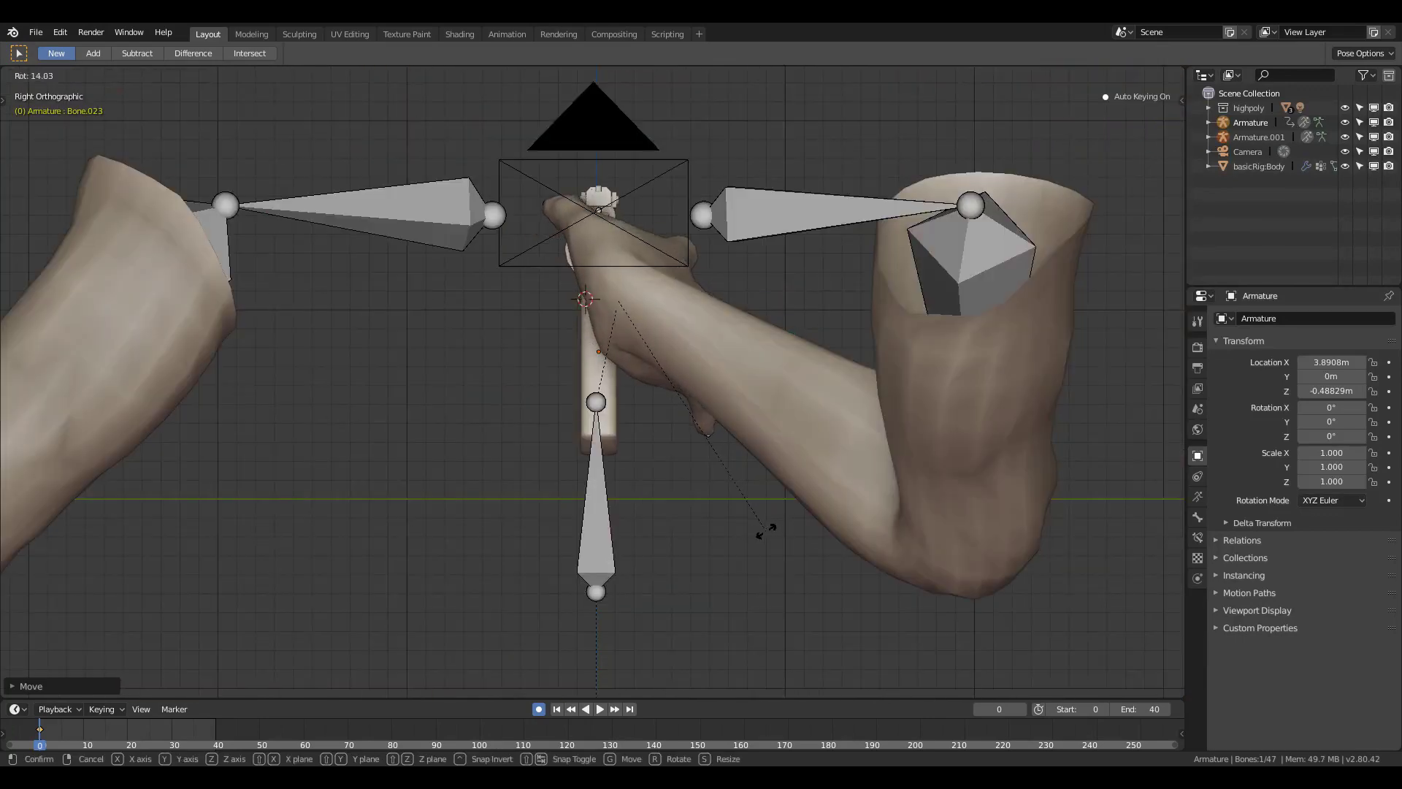
left_click(782, 584)
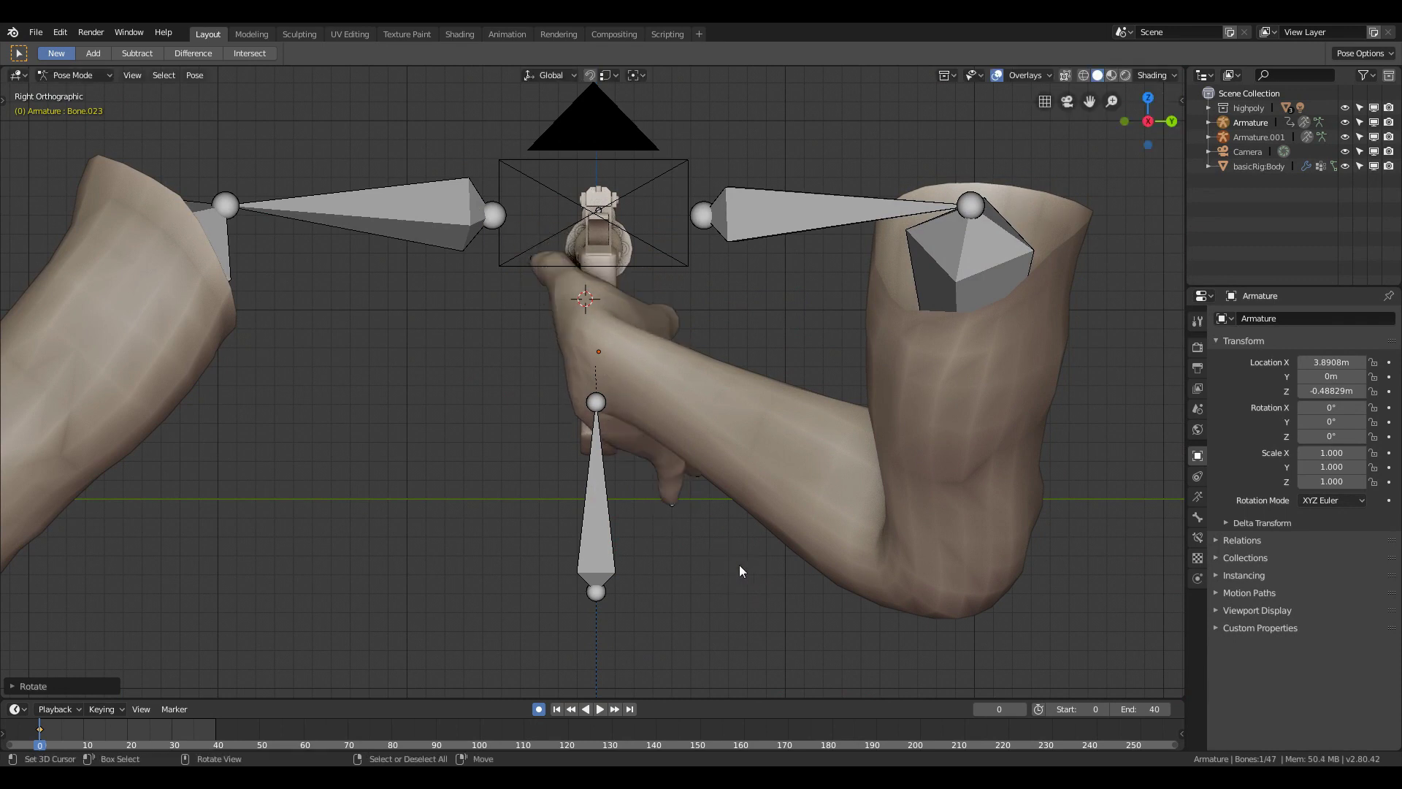
Show the model in wireframe and turn the Copy Rotation constraint's influence all the way down on the right index fingertip bone.
key("KP_1")
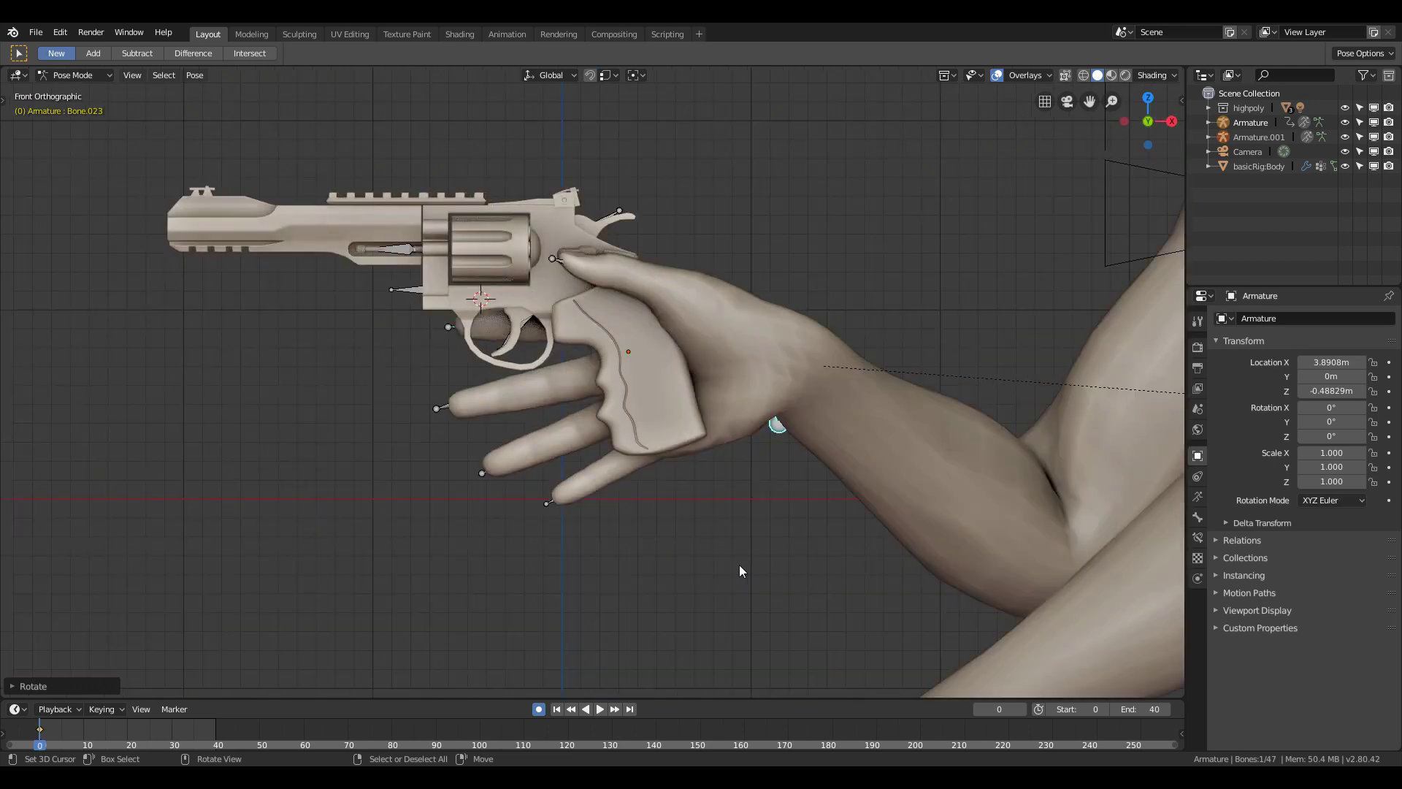
key("ctrl+KP_1")
scroll(757, 336, "up", 3)
key("z")
left_click(613, 355)
left_click(730, 308, "shift")
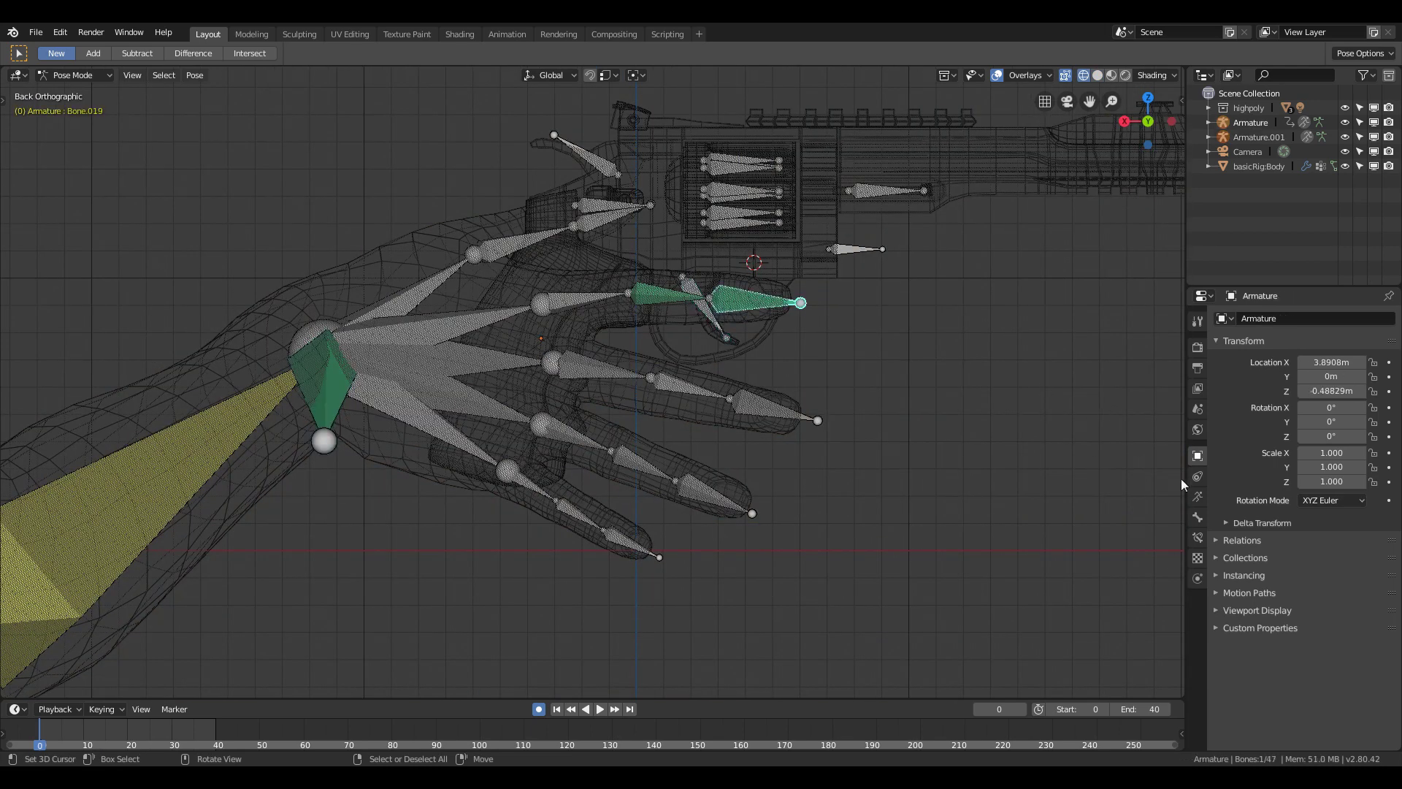
left_click(1198, 537)
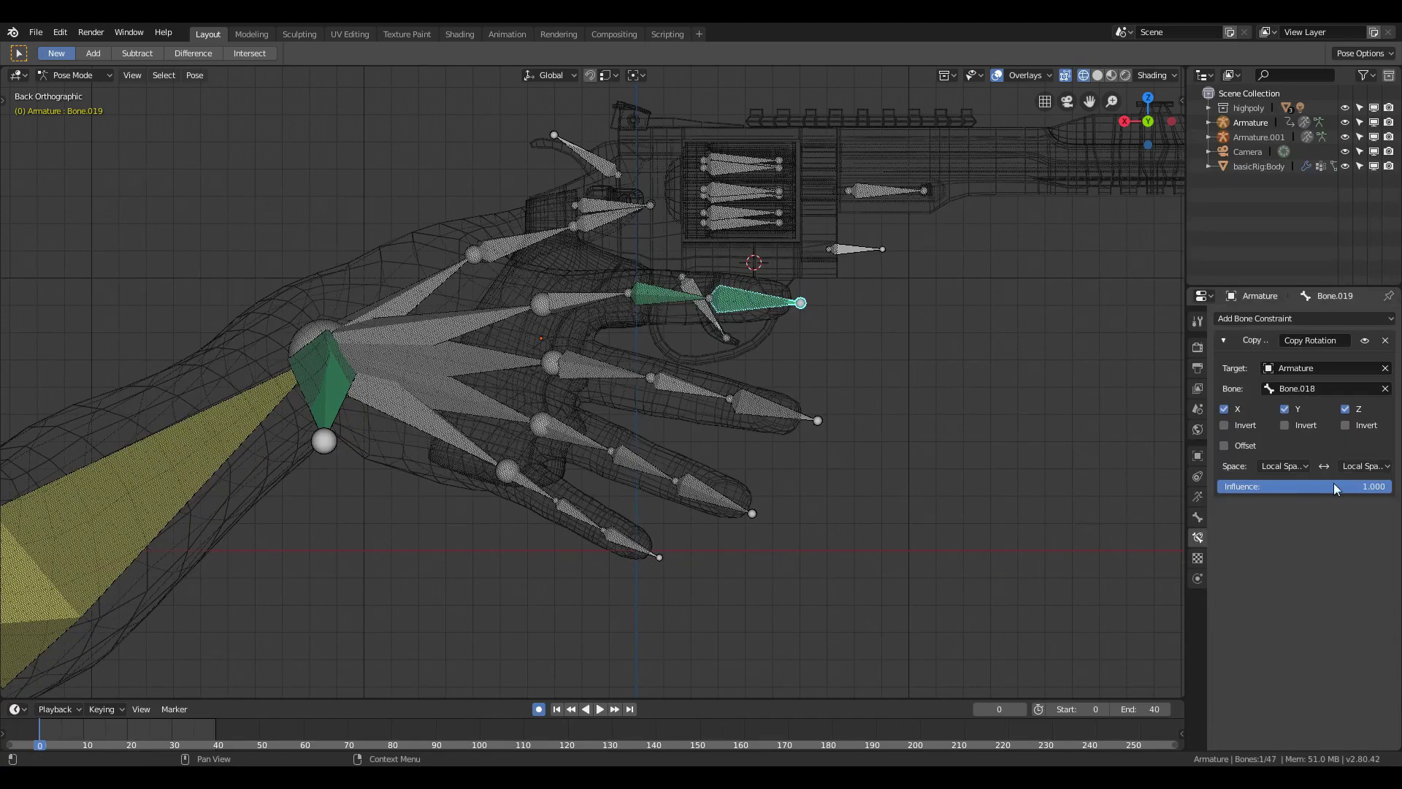
left_click_drag(1333, 485, 1133, 472)
Set the Limit Rotation constraint's influence to 0 on the right index finger's middle bone.
right_click(689, 304)
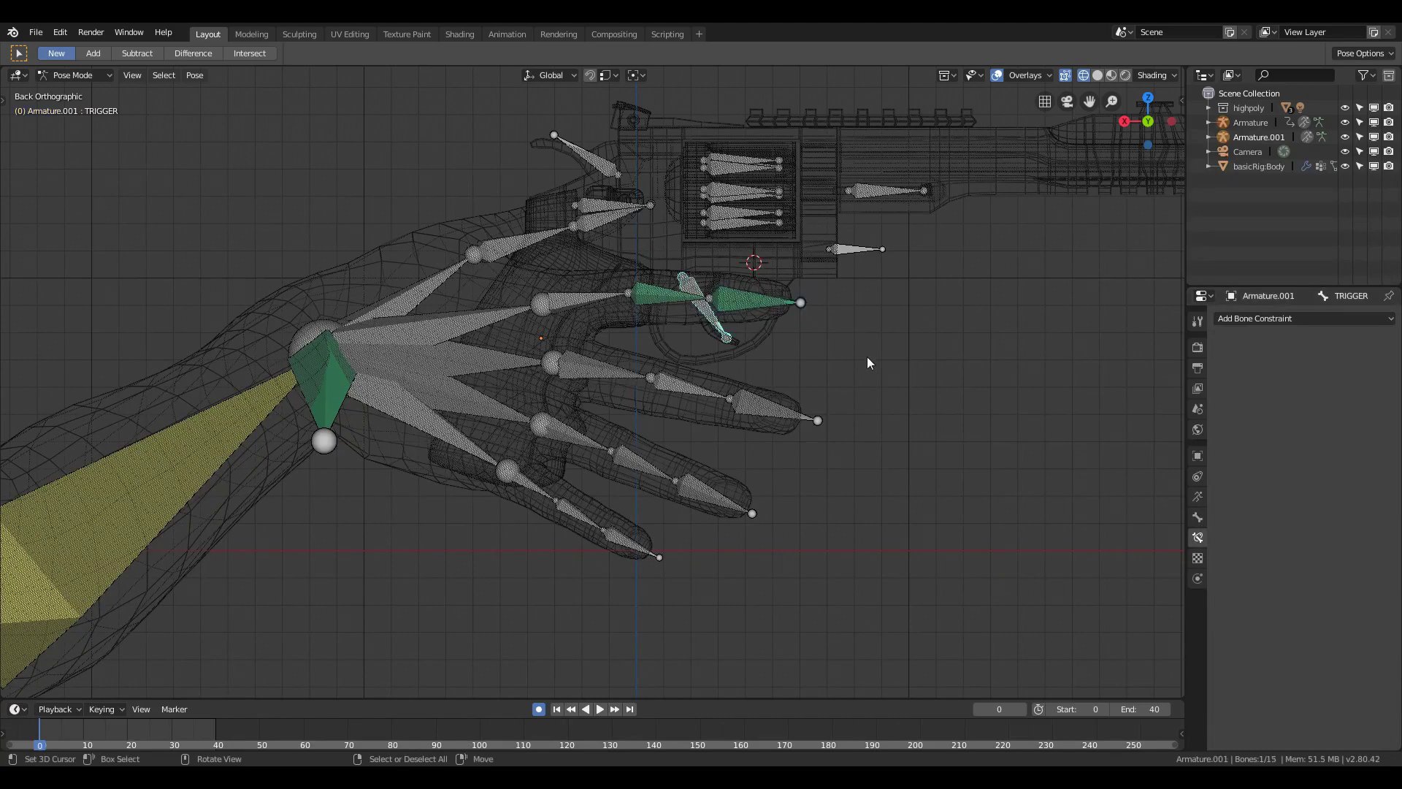
right_click(672, 298)
left_click_drag(1330, 463, 1216, 463)
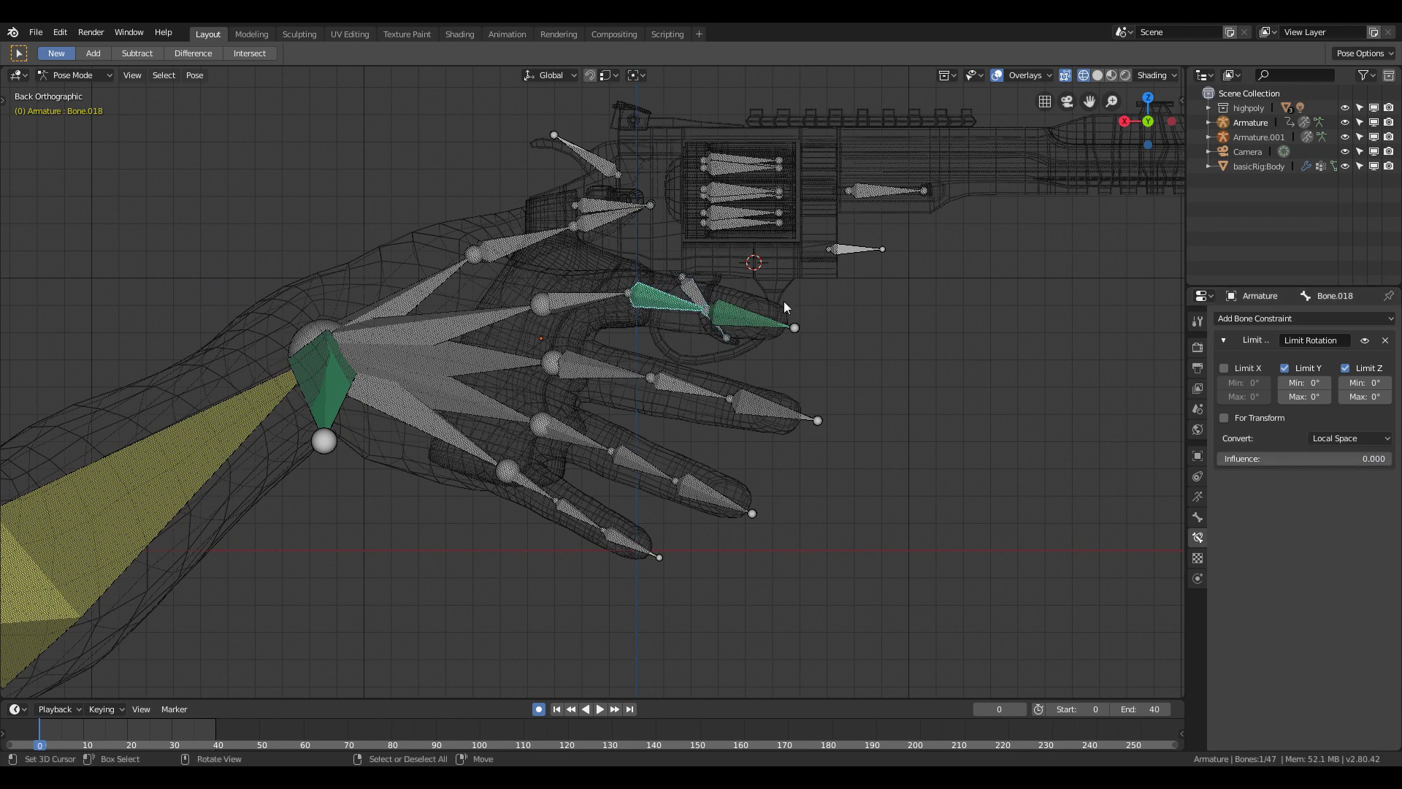
Rotate the right index finger's bones one by one to lay the finger over the trigger.
right_click(570, 296)
key("r")
left_click(886, 391)
right_click(686, 319)
key("r")
left_click(700, 321)
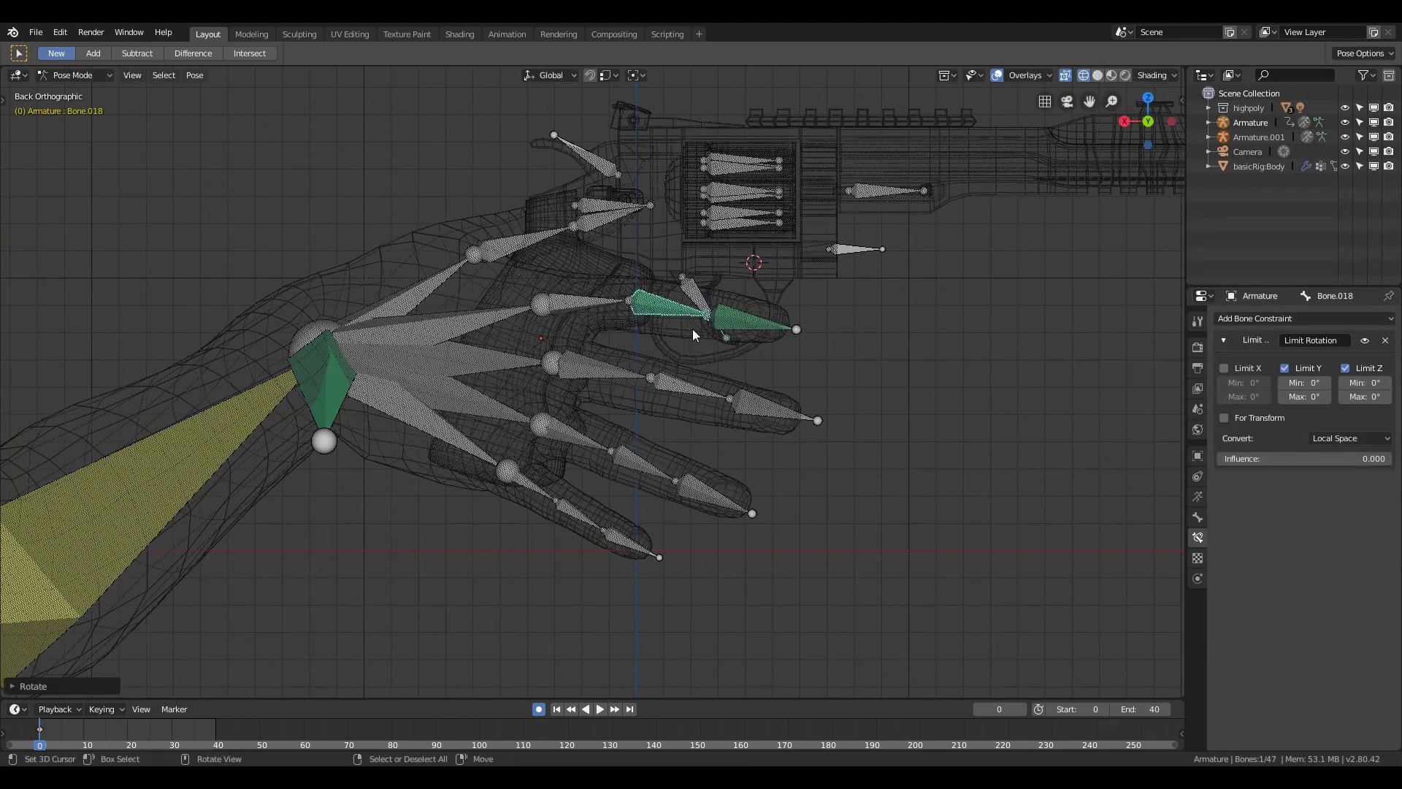
key("r")
left_click(697, 336)
key("r")
left_click(699, 325)
right_click(530, 362)
right_click(530, 362)
key("r")
left_click(507, 422)
right_click(507, 422)
key("ctrl+z")
key("ctrl+z")
Rotate the base bones of the right middle, ring and little fingers upward to bring the fingers closer together.
right_click(582, 378)
key("r")
left_click(576, 357)
right_click(578, 438)
key("r")
left_click(575, 418)
right_click(538, 478)
key("r")
left_click(552, 454)
Return to solid shading and bend the right thumb's tip bone down over the revolver's grip.
key("shift+z")
mouse_move(785, 420)
middle_mouse_down("shift")
mouse_move(682, 475)
mouse_move(358, 490)
middle_mouse_up("shift")
left_click(818, 337)
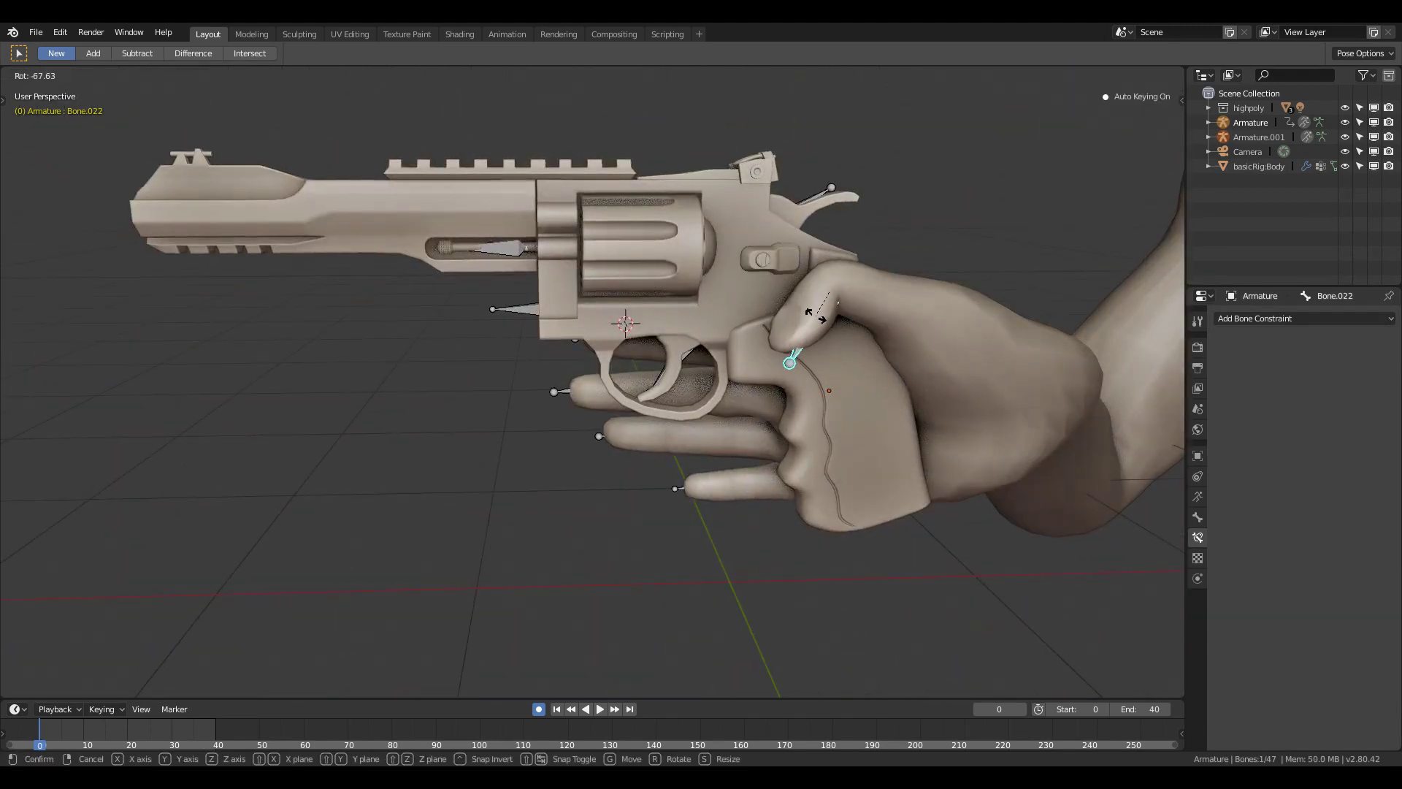
Rotate further digit bones of the right hand from angled views to fit them closer around the grip.
middle_click_drag(818, 338, 542, 492)
key("shift+z")
right_click(597, 531)
key("r")
left_click(594, 519)
key("shift+z")
mouse_move(796, 511)
middle_mouse_down()
mouse_move(648, 457)
mouse_move(635, 555)
middle_mouse_up()
key("shift+z")
right_click(516, 488)
key("r")
left_click(657, 529)
Rotate the selected right-hand bone about its local X axis to refine the grip.
key("shift+z")
middle_click_drag(738, 506, 750, 453)
key("r")
key("x")
key("x")
left_click(754, 449)
Select a finger bone near the right hand's knuckles in wireframe and rotate it about the global Z axis to curl the finger.
key("shift+z")
right_click(596, 391)
key("shift+z")
mouse_move(595, 391)
middle_mouse_down()
mouse_move(882, 479)
mouse_move(519, 322)
mouse_move(650, 415)
mouse_move(568, 494)
middle_mouse_up()
left_click(515, 325)
key("z")
right_click(596, 409)
key("r")
key("z")
left_click(643, 406)
Rotate the middle finger's middle bone (Bone.014) about the global Z axis in two passes to bend it around the grip.
key("shift+z")
right_click(568, 482)
key("z")
key("r")
key("z")
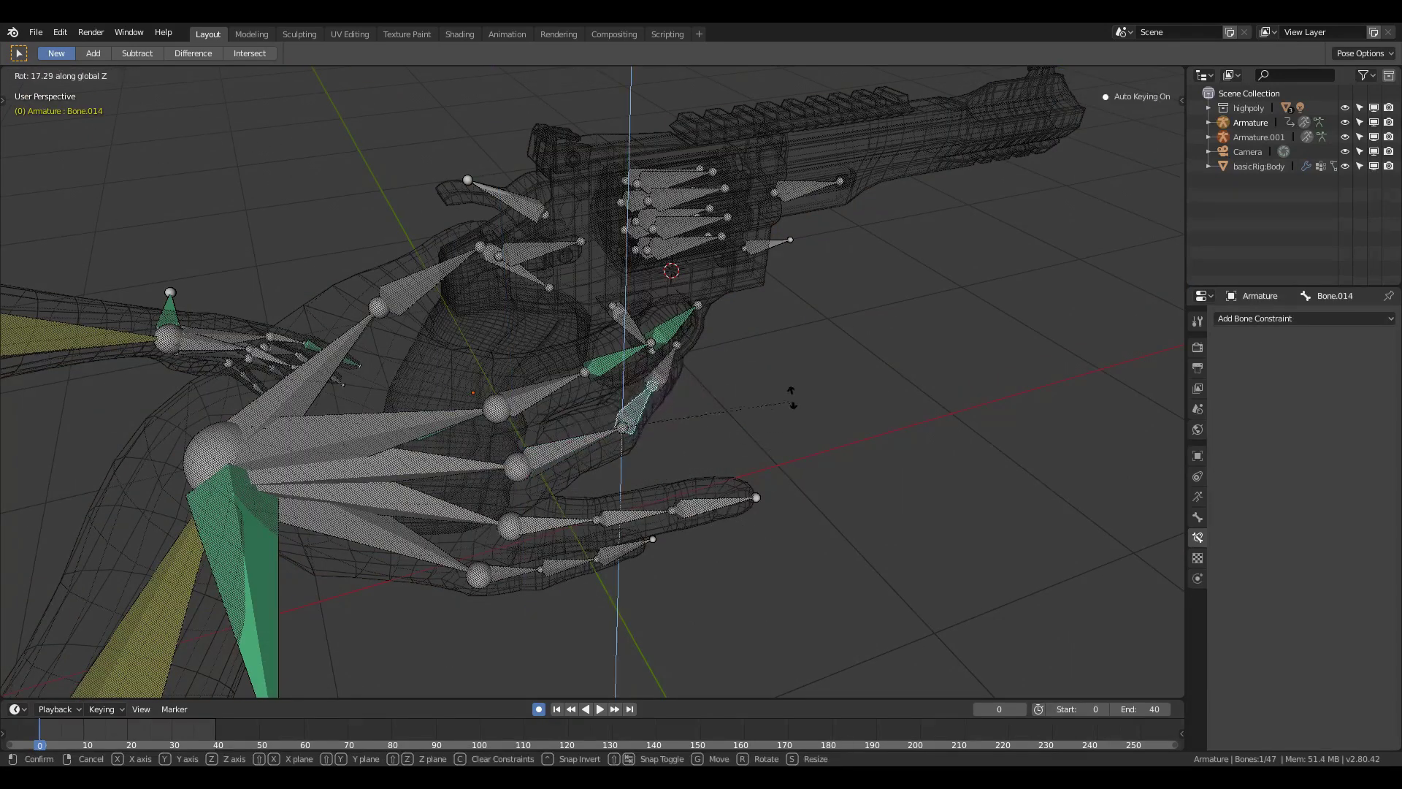
left_click(773, 313)
key("shift+z")
mouse_move(773, 313)
middle_mouse_down()
mouse_move(752, 301)
mouse_move(575, 438)
middle_mouse_up()
key("r")
key("z")
left_click(820, 431)
Select the adjoining finger bone and rotate it about the global Z axis from different angles to wrap it around the grip.
middle_click_drag(820, 431, 584, 365)
right_click(686, 377)
key("r")
key("z")
left_click(803, 387)
middle_click_drag(803, 387, 686, 394)
key("r")
key("z")
left_click(657, 398)
middle_click_drag(526, 409, 789, 423)
key("r")
key("z")
key("Escape")
Select a bone of the next finger in wireframe and rotate it about the global Z axis toward the grip.
key("shift+z")
right_click(515, 488)
key("shift+z")
key("r")
key("z")
left_click(467, 412)
middle_click_drag(468, 412, 554, 450)
Rotate the neighbouring finger bone about the global Z axis to bend the finger further around the grip.
right_click(554, 449)
key("r")
key("z")
left_click(485, 504)
middle_click_drag(485, 504, 606, 443)
middle_click_drag(767, 431, 697, 427)
Select another bone of the right hand's lower fingers and rotate it about the global Z axis to continue the curl.
right_click(705, 423)
key("r")
key("z")
left_click(876, 431)
middle_click_drag(877, 431, 685, 446)
right_click(620, 474)
key("r")
key("z")
key("Escape")
mouse_move(537, 471)
middle_mouse_down()
mouse_move(645, 531)
mouse_move(523, 457)
middle_mouse_up()
Rotate two of the right hand's lower finger bones freely to close those fingers over the revolver's grip.
key("shift+z")
left_click(520, 503)
key("r")
left_click(518, 506)
left_click(554, 428)
key("r")
left_click(606, 422)
key("shift+z")
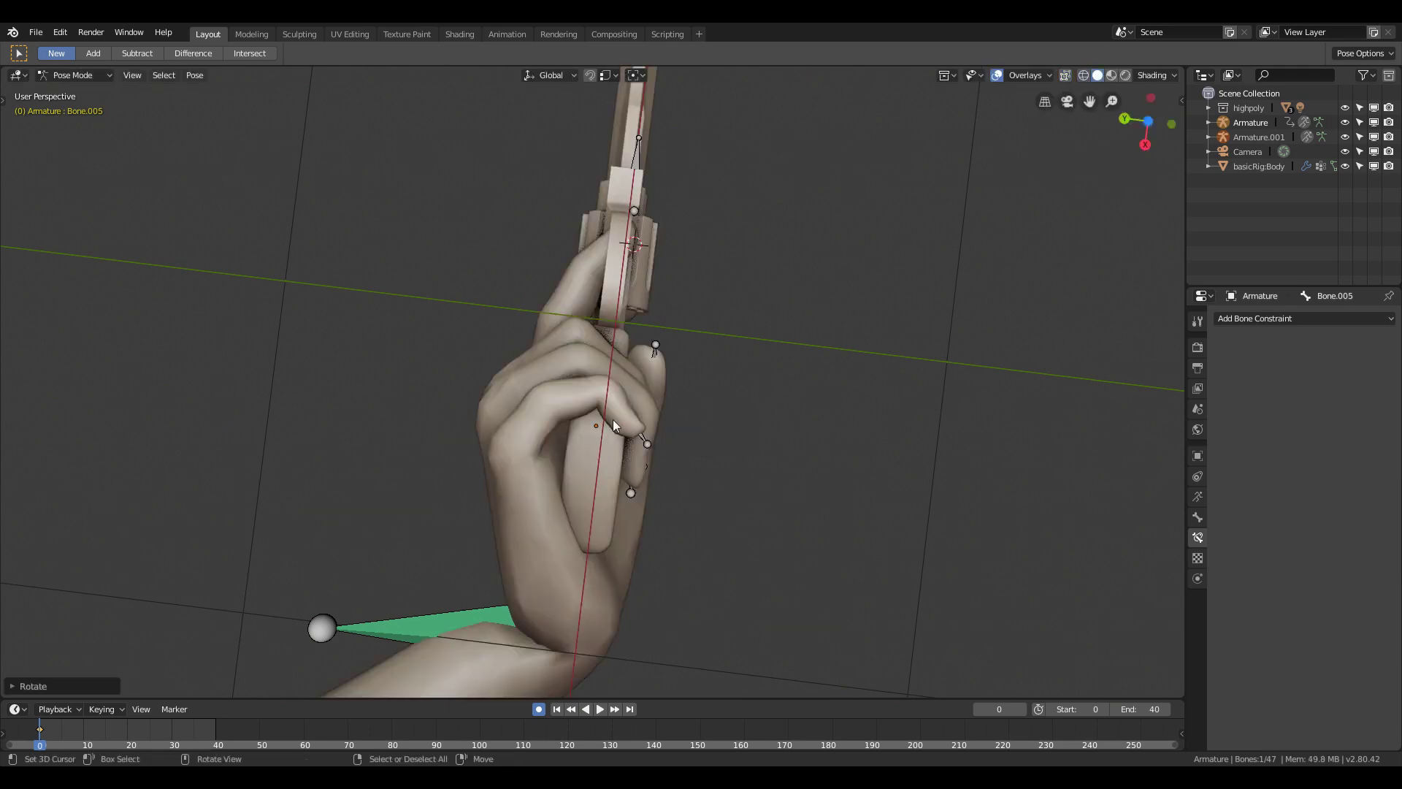
Rotate two more finger bones slightly from an angled view in solid shading to tighten the curled fingers against the grip.
mouse_move(622, 419)
middle_mouse_down()
mouse_move(561, 492)
mouse_move(698, 432)
middle_mouse_up()
right_click(564, 471)
key("r")
left_click(572, 448)
right_click(645, 459)
right_click(650, 462)
key("r")
left_click(647, 457)
Select the index finger's Bone.019 in wireframe and rotate it inside the trigger guard.
scroll(595, 482, "down", 6)
scroll(697, 433, "up", 6)
key("shift+z")
right_click(739, 386)
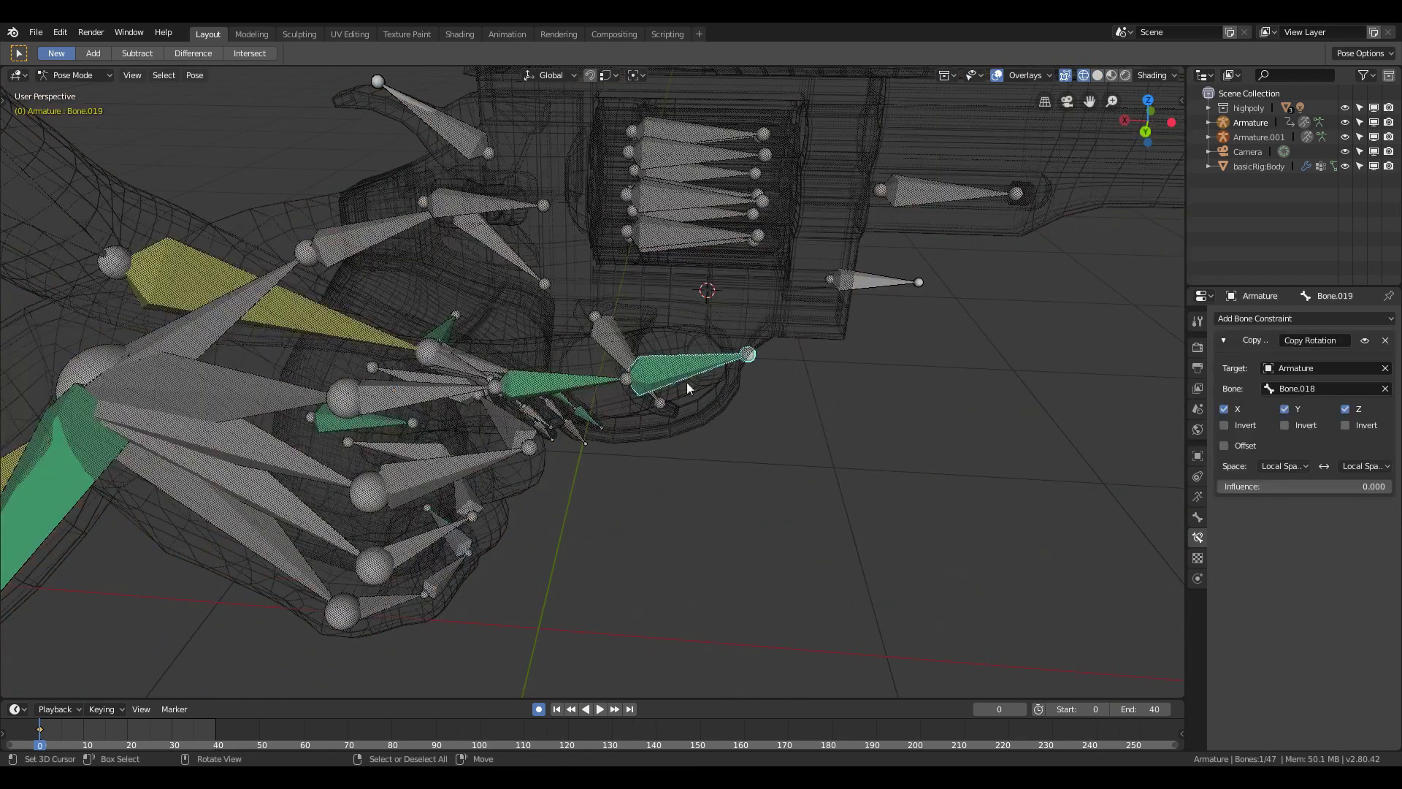
key("shift+z")
middle_click_drag(754, 384, 639, 355)
key("r")
left_click(679, 397)
Refine the index finger at the trigger by rotating its bone about the global Z axis.
right_click(587, 369)
left_click(587, 370)
right_click(497, 379)
key("r")
key("z")
left_click(499, 380)
scroll(498, 380, "down", 7)
key("shift+z")
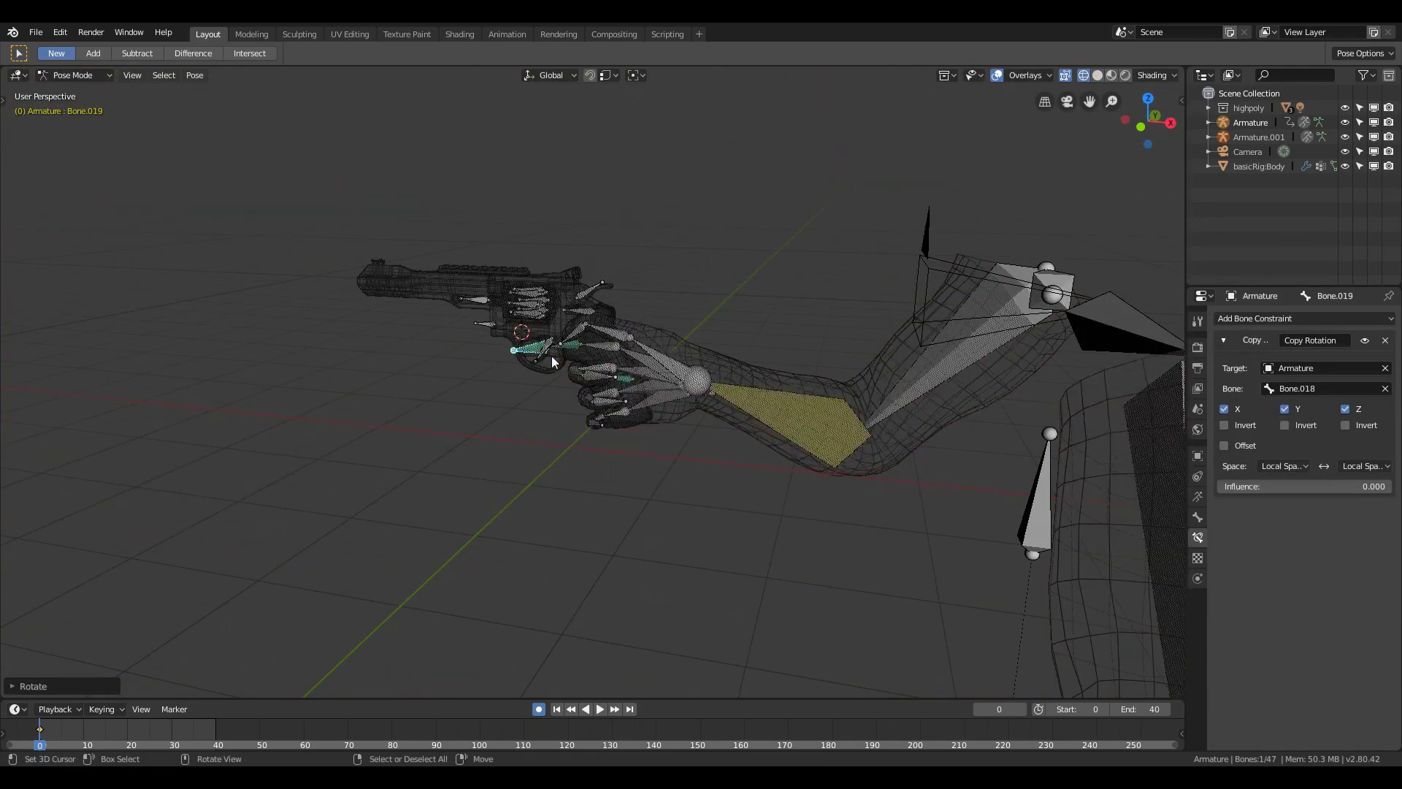
Try to move the revolver and its gripping hand freely by the GUN bone in solid shading.
middle_click_drag(550, 356, 568, 361)
scroll(713, 391, "up", 5)
right_click(689, 382)
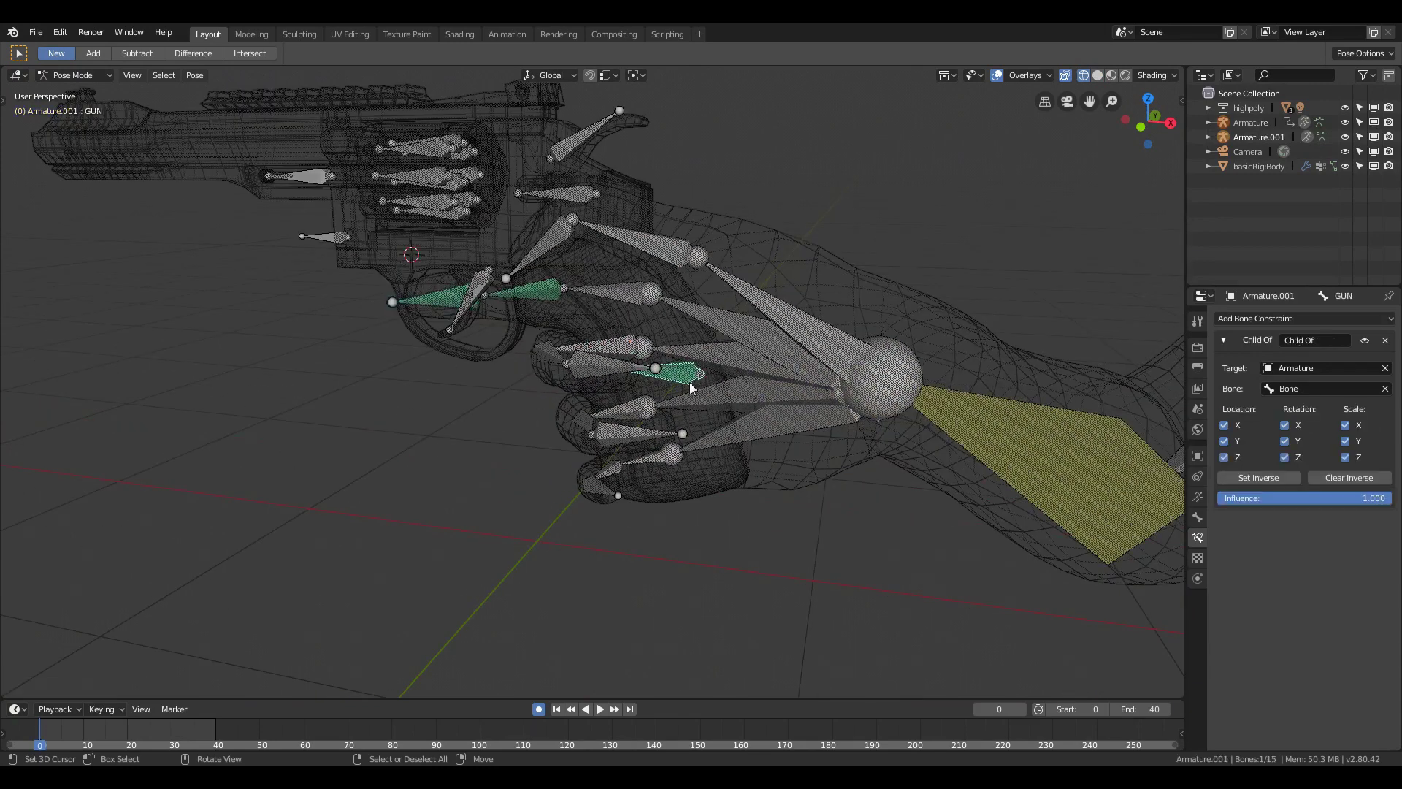
scroll(689, 383, "down", 6)
key("z")
left_click(776, 388)
mouse_move(776, 388)
left_mouse_down("alt")
mouse_move(759, 453)
mouse_move(811, 325)
left_mouse_up("alt")
key("g")
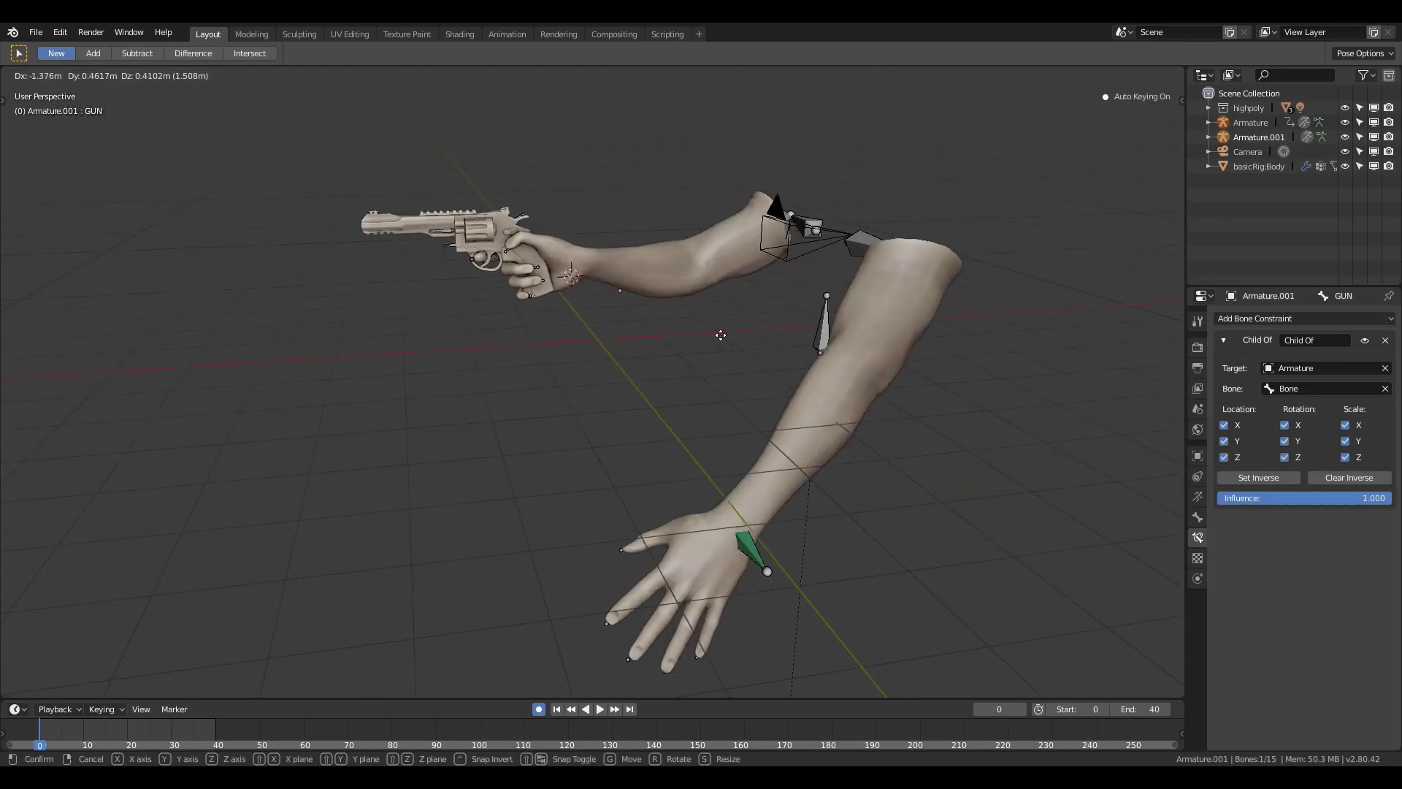
right_click(853, 299)
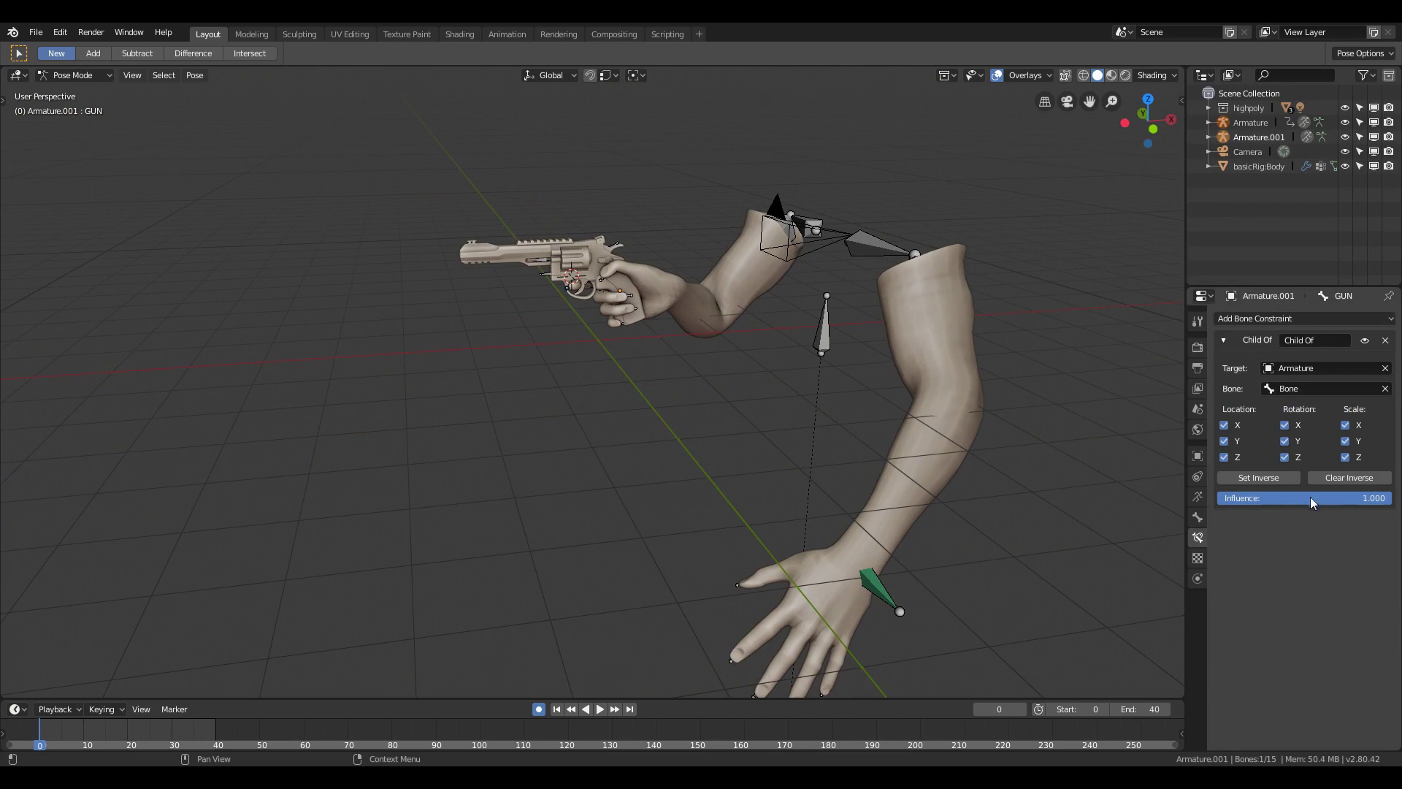
Set the Child Of constraint influence of the left hand's control bone (Bone.027) to 0.
left_click(878, 590)
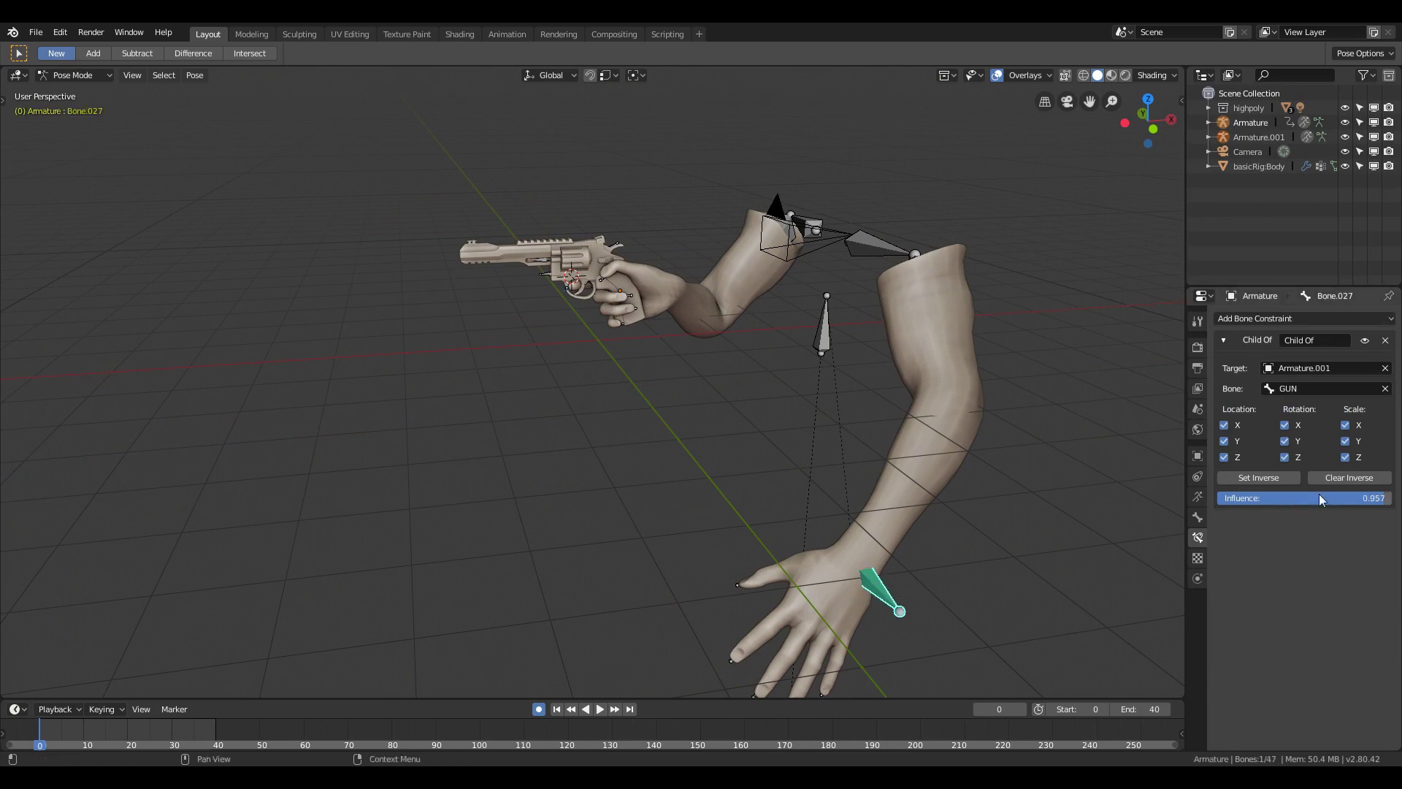
left_click_drag(1319, 497, 1208, 498)
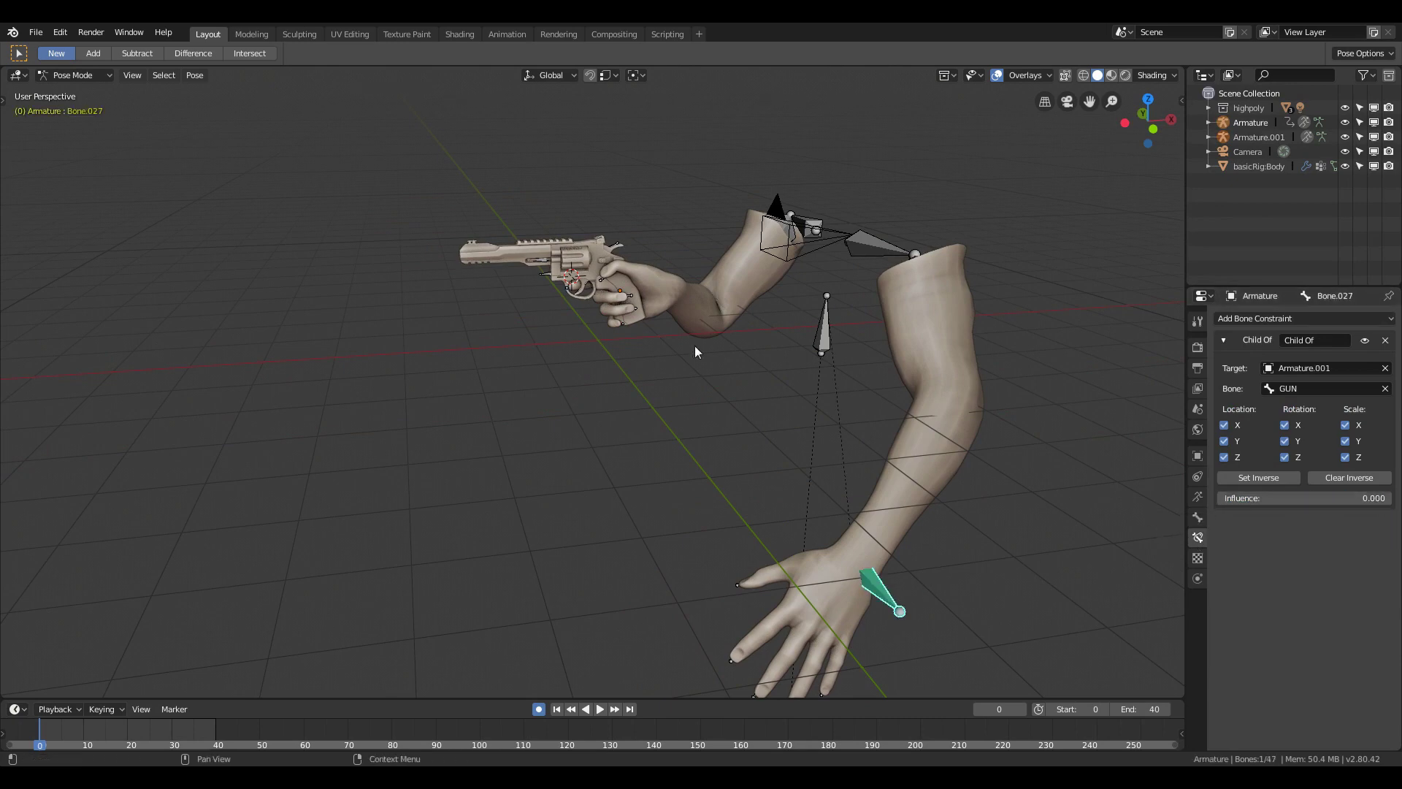
Select the revolver's GUN bone in wireframe and move it forward along the global X axis to extend the right arm.
scroll(613, 294, "up", 3)
key("z")
left_click(541, 292)
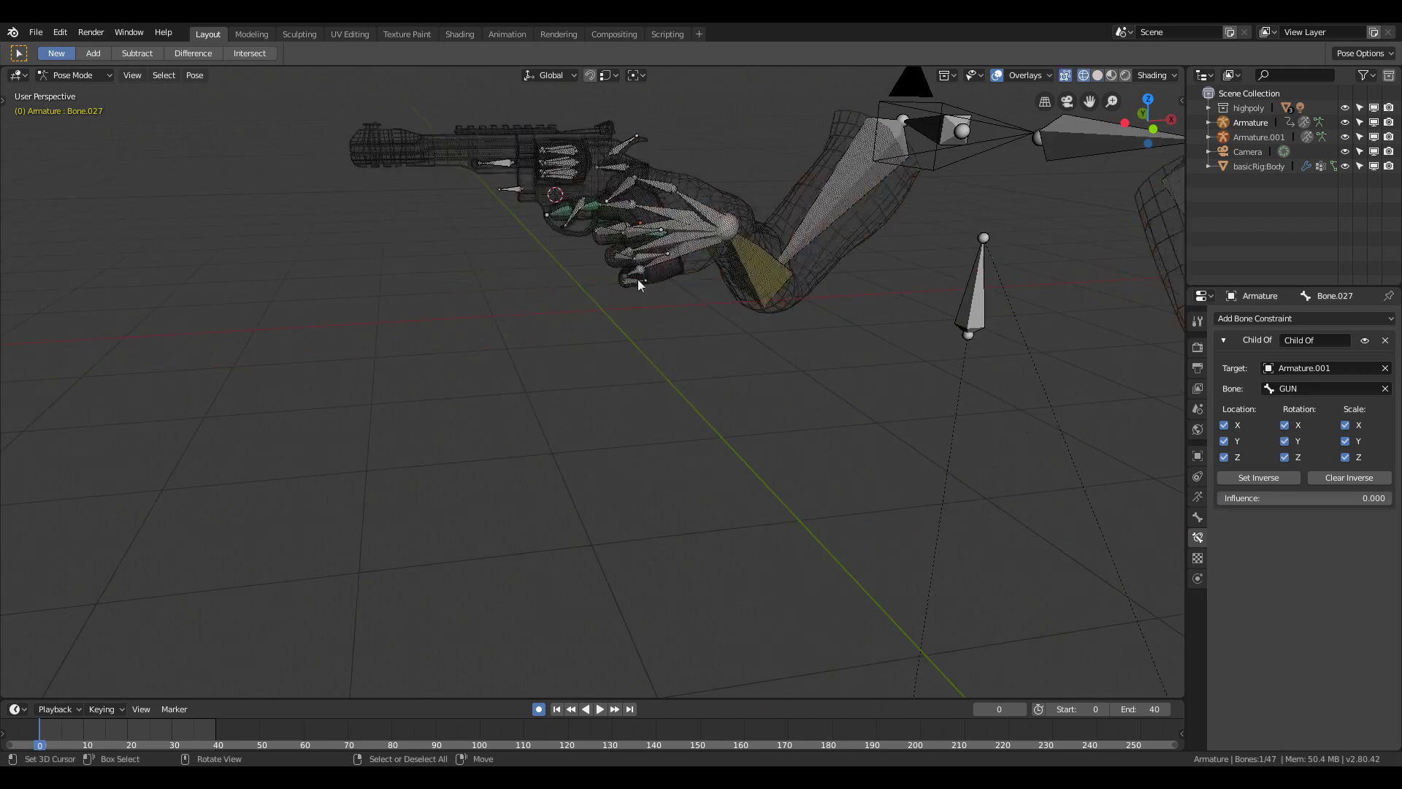
left_click(655, 245)
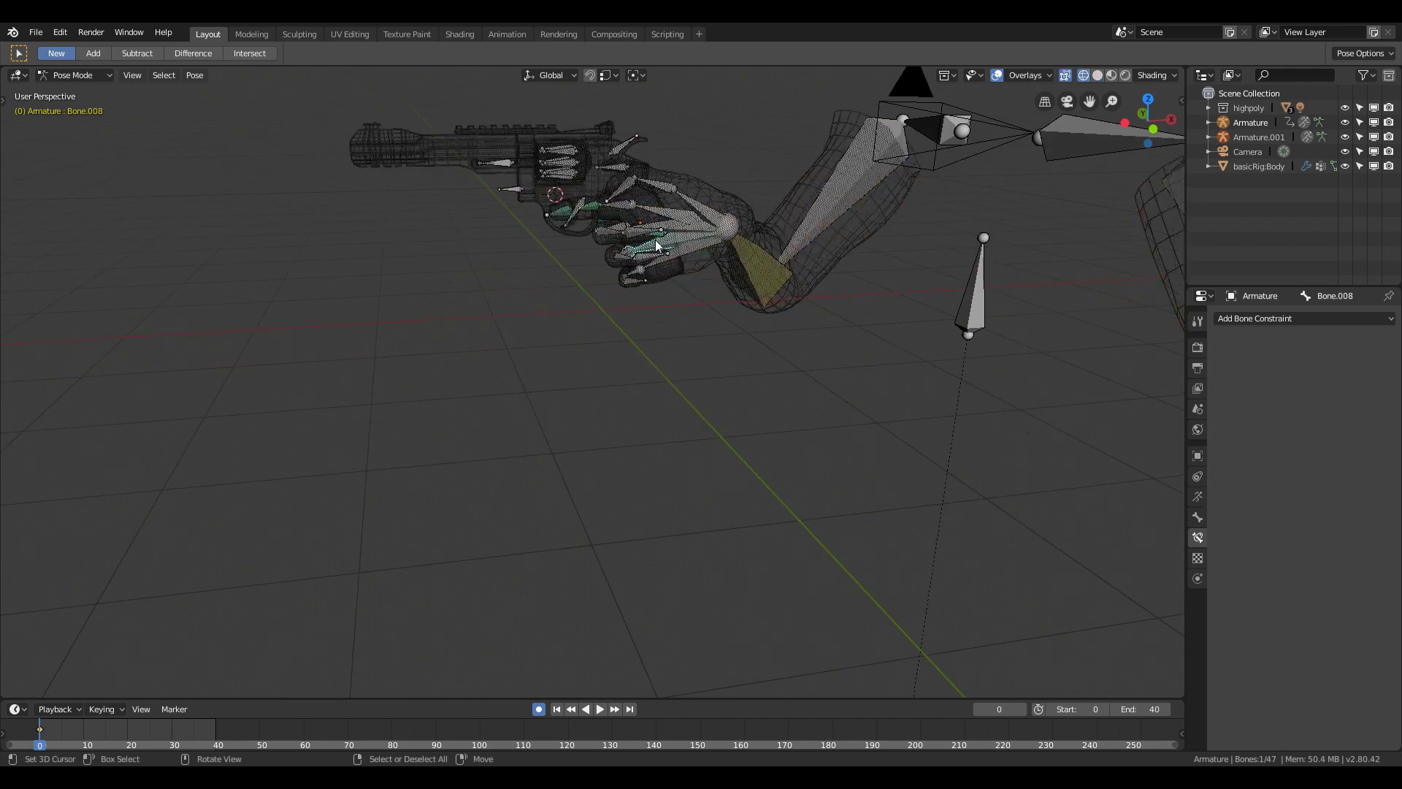
left_click(658, 238)
key("shift+z")
scroll(720, 305, "down", 3)
key("g")
key("x")
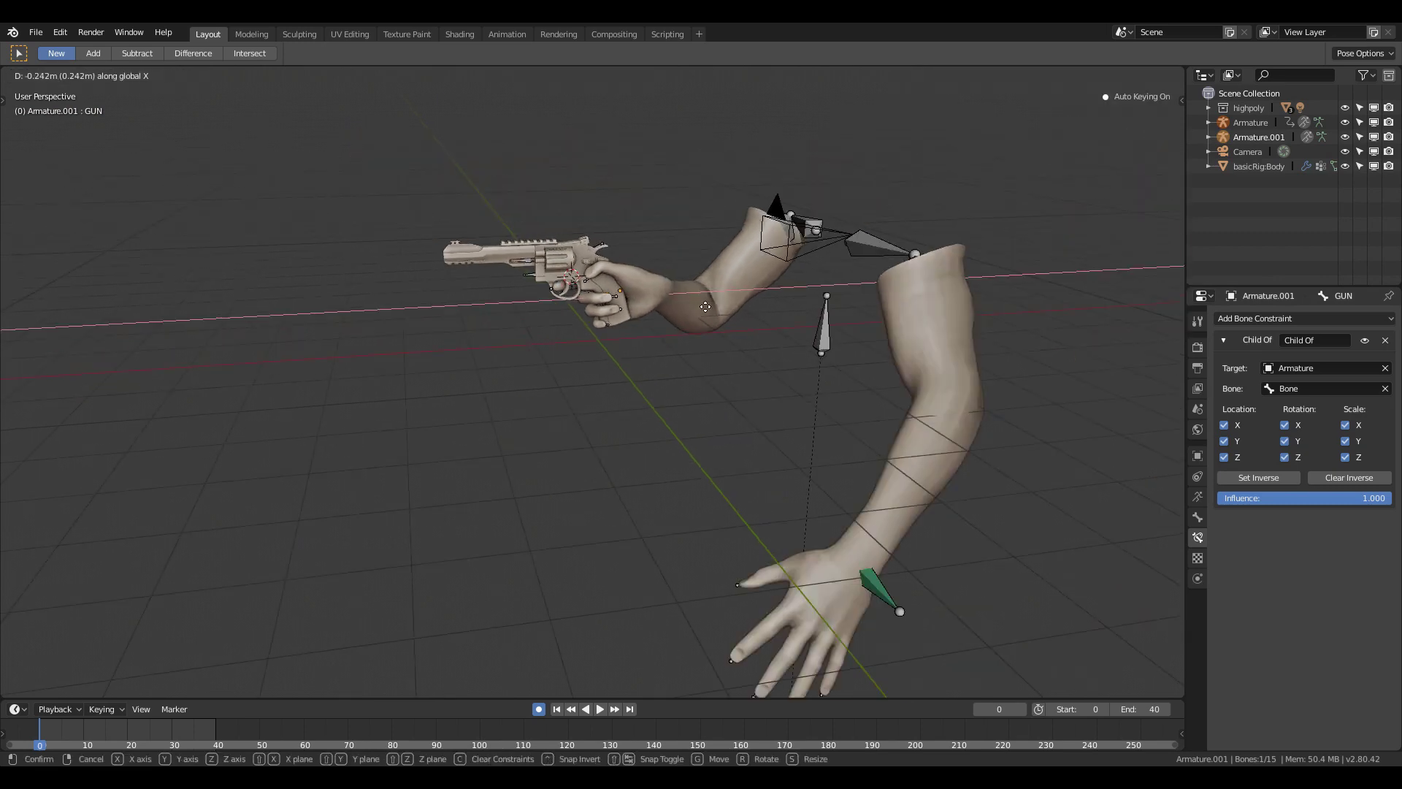
left_click(648, 306)
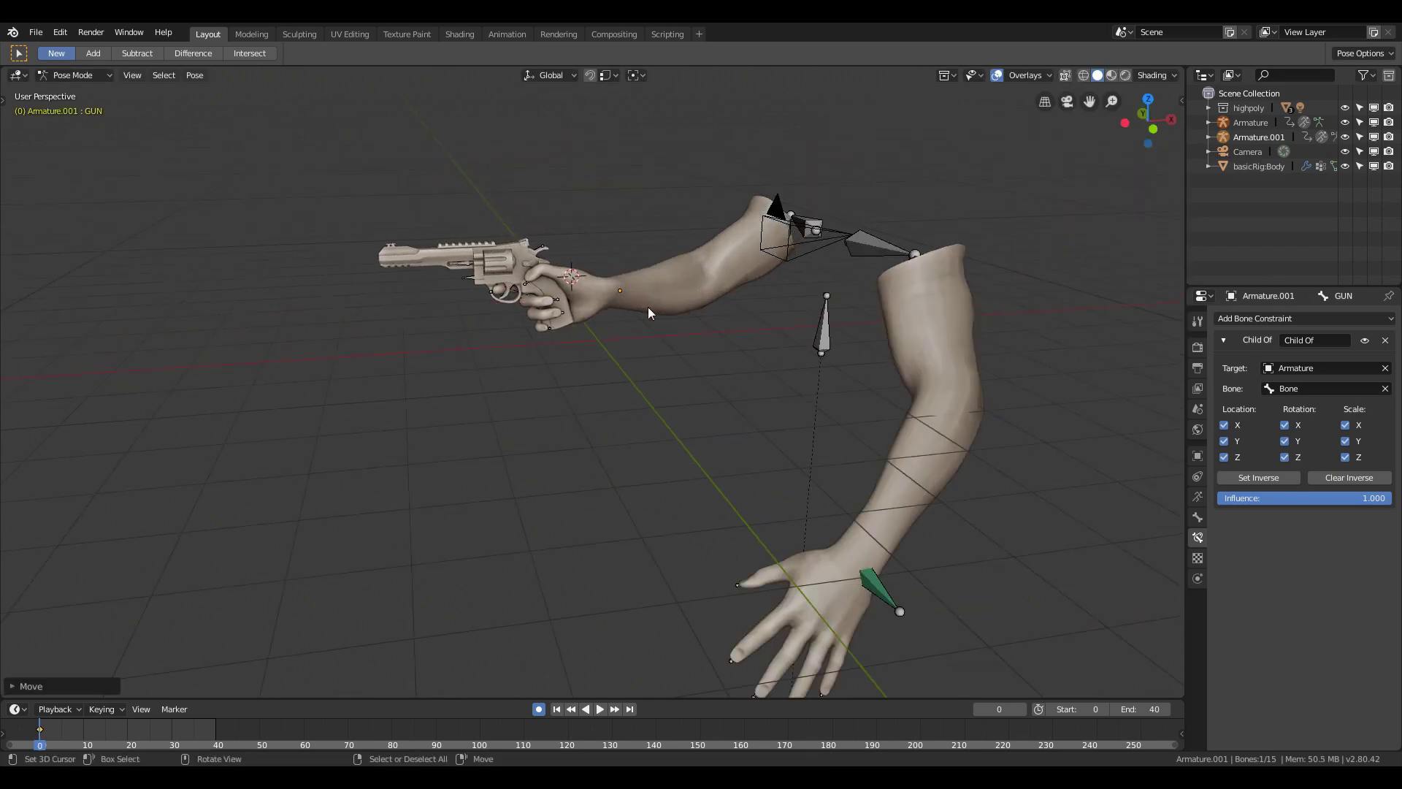
From the camera view, move the GUN bone so the revolver sits near the right edge of the camera frame.
key("KP_0")
key("g")
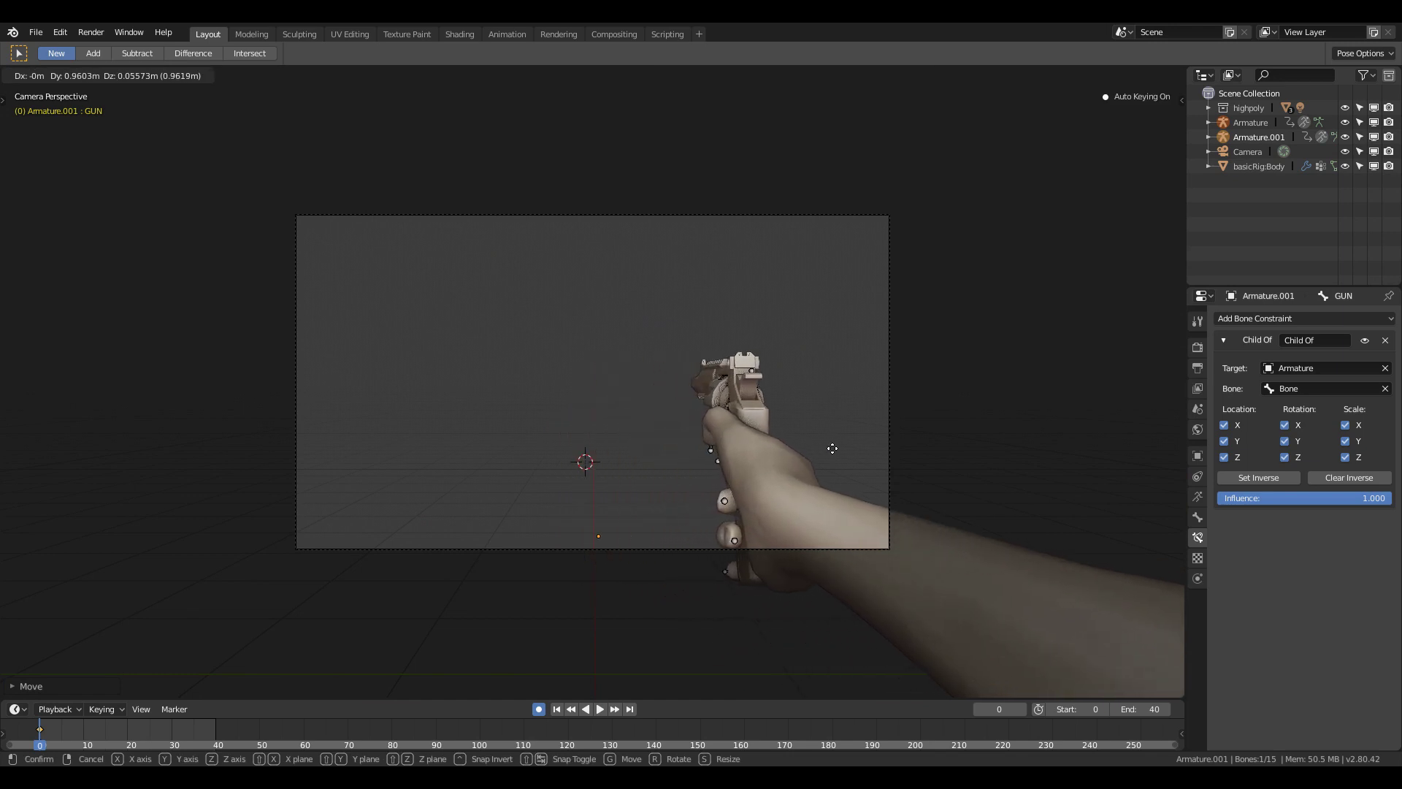
left_click(882, 449)
scroll(833, 492, "up", 2)
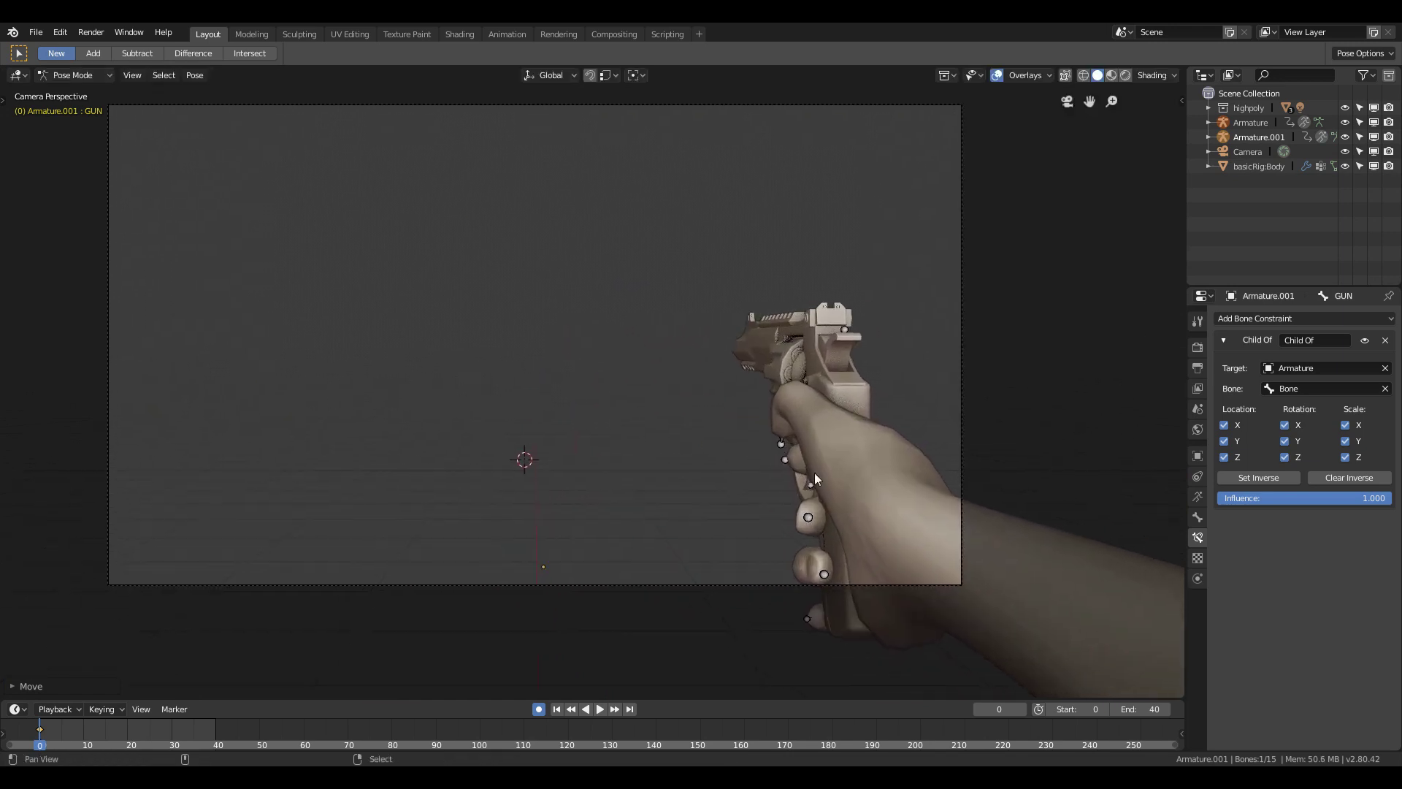
Select the middle fingertip bone (Bone.015) and rotate it about the global Z axis to close it against the grip.
left_click(810, 520)
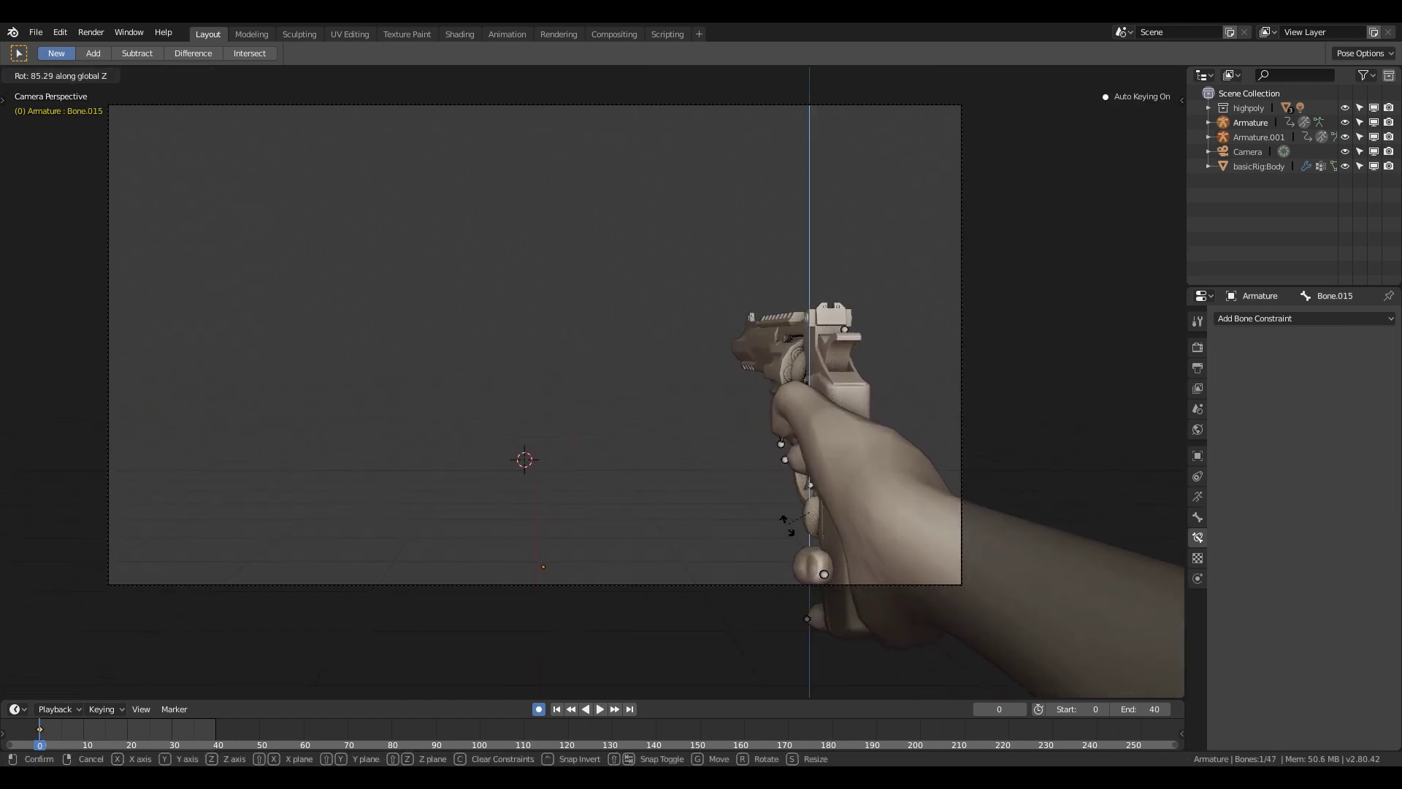
left_click(811, 532)
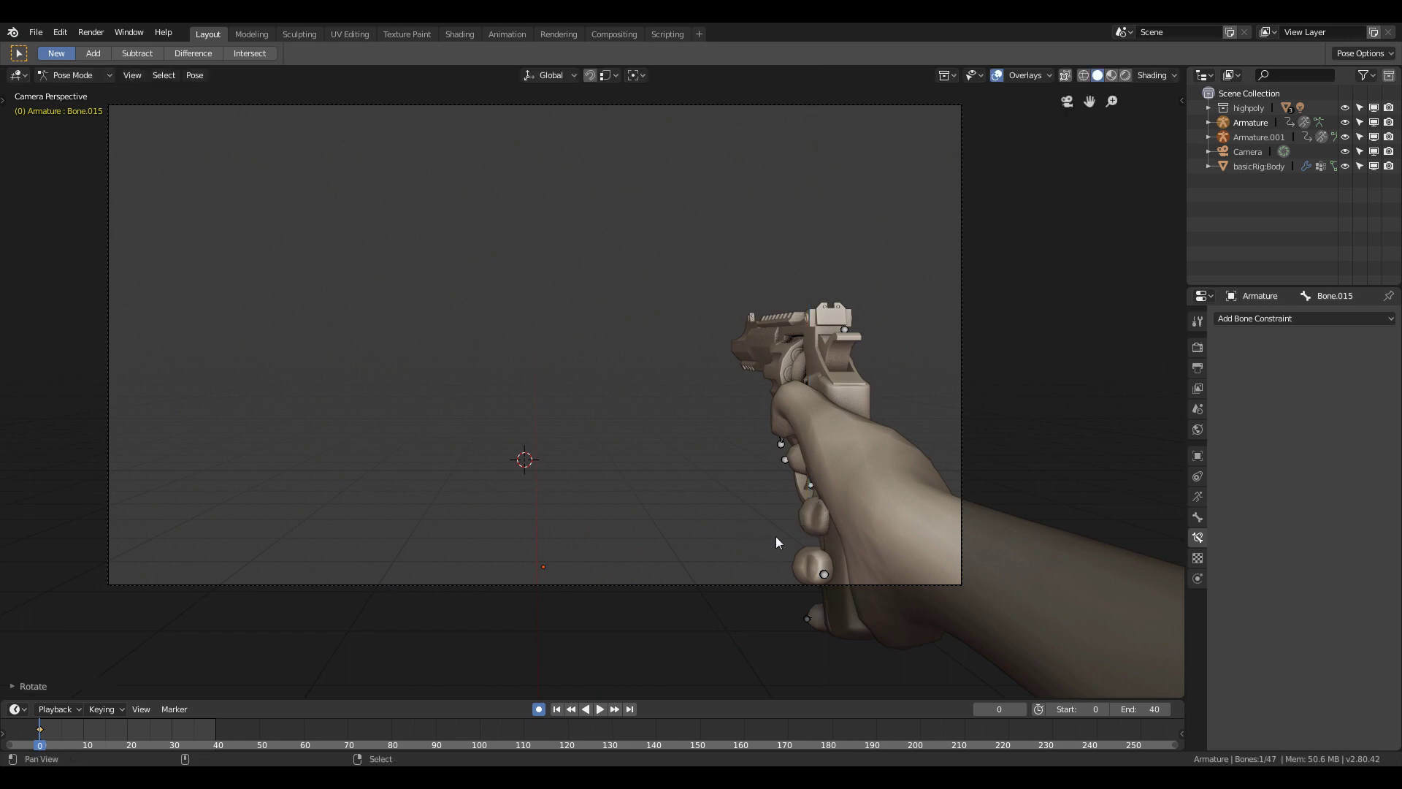
middle_click_drag(777, 541, 705, 499)
key("r")
key("z")
left_click(620, 467)
Rotate the middle finger's base bone (Bone.013) about the global Z axis from below the hand.
middle_click_drag(616, 470, 891, 340)
left_click(564, 338)
key("r")
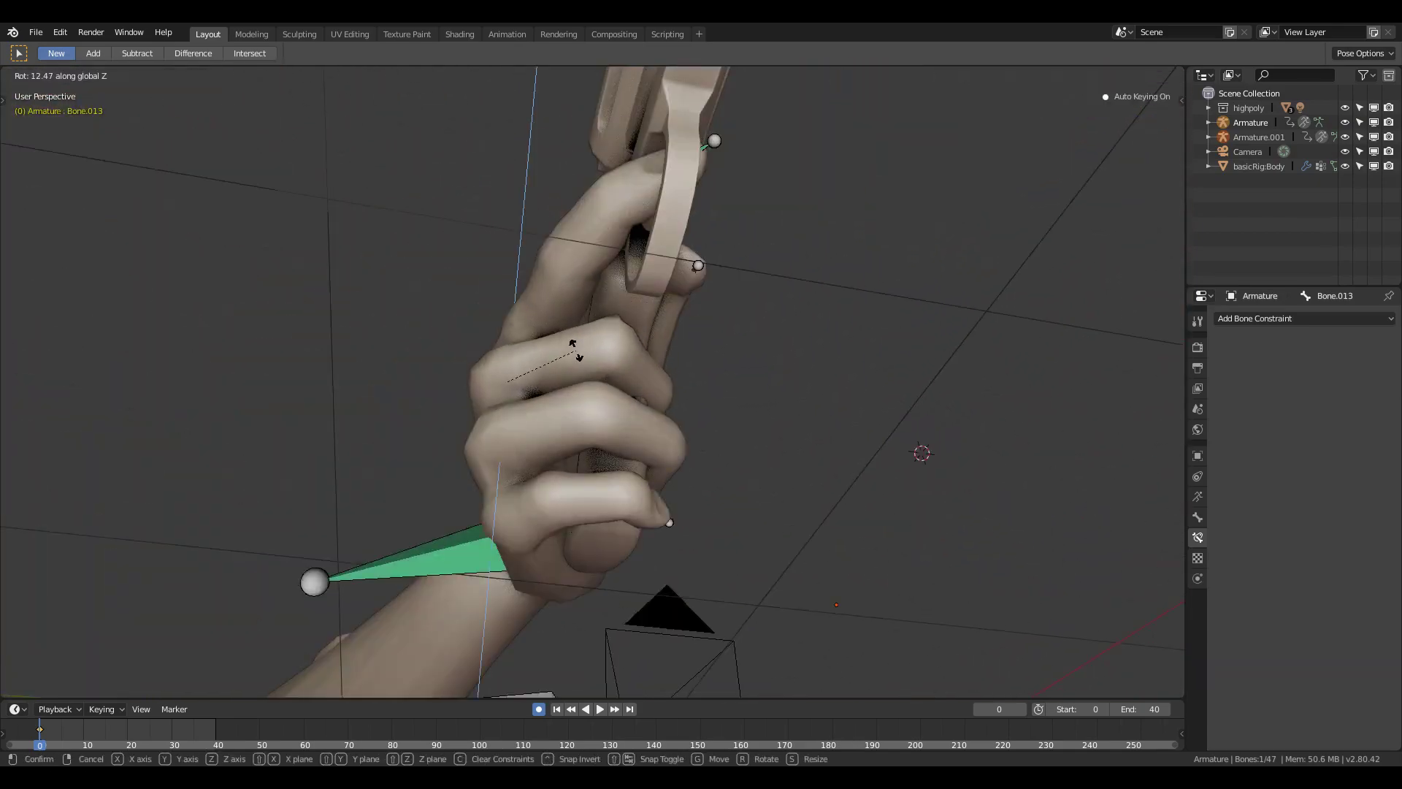
left_click(576, 350)
mouse_move(576, 350)
middle_mouse_down()
mouse_move(696, 389)
mouse_move(505, 504)
mouse_move(467, 493)
middle_mouse_up()
Select the middle finger's Bone.014 in wireframe, rotate it about the global Z axis, and check the grip from the side.
key("shift+z")
right_click(539, 388)
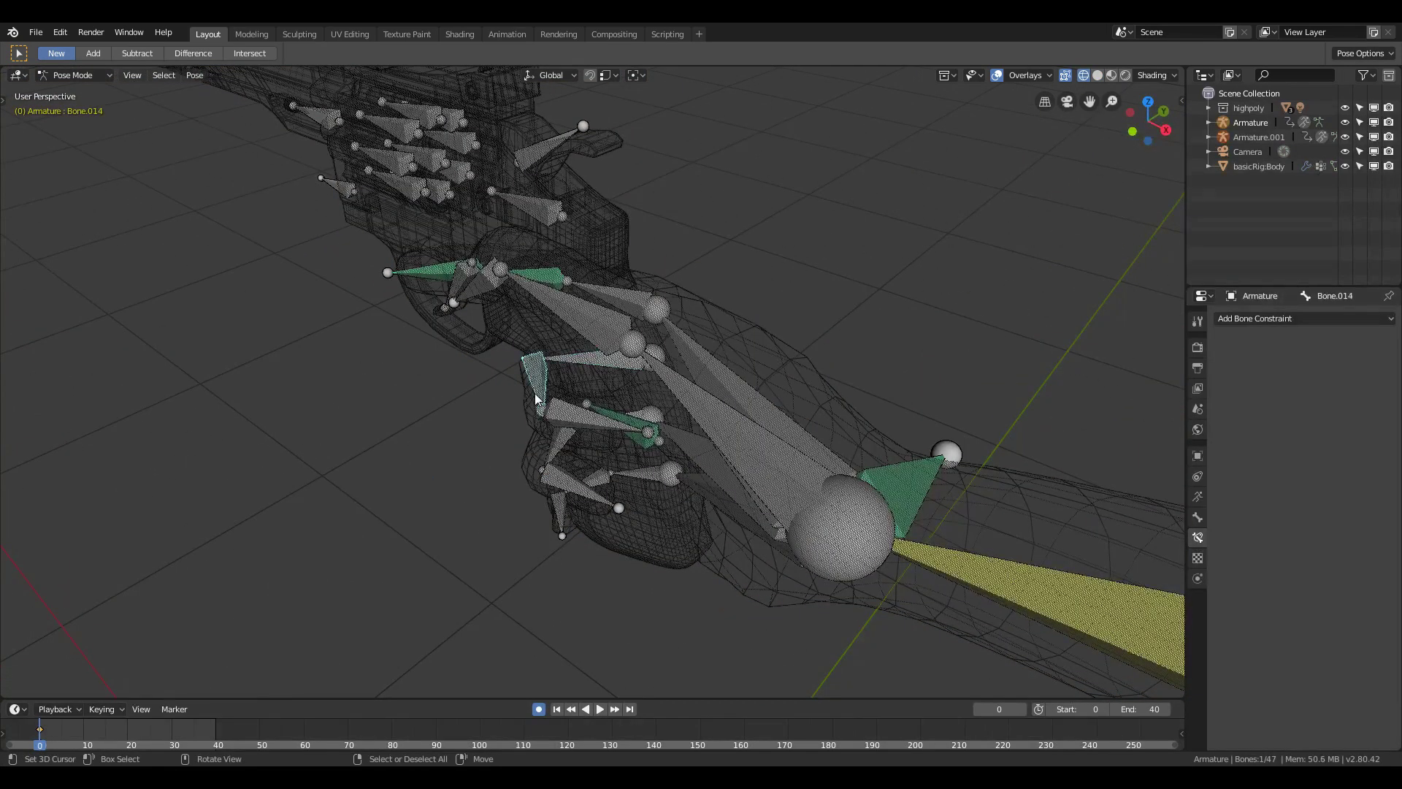
key("r")
key("z")
left_click(553, 403)
key("z")
mouse_move(706, 431)
middle_mouse_down()
mouse_move(725, 448)
mouse_move(849, 317)
mouse_move(739, 462)
mouse_move(565, 541)
mouse_move(539, 422)
mouse_move(516, 523)
mouse_move(516, 469)
mouse_move(617, 454)
mouse_move(614, 437)
middle_mouse_up()
key("z")
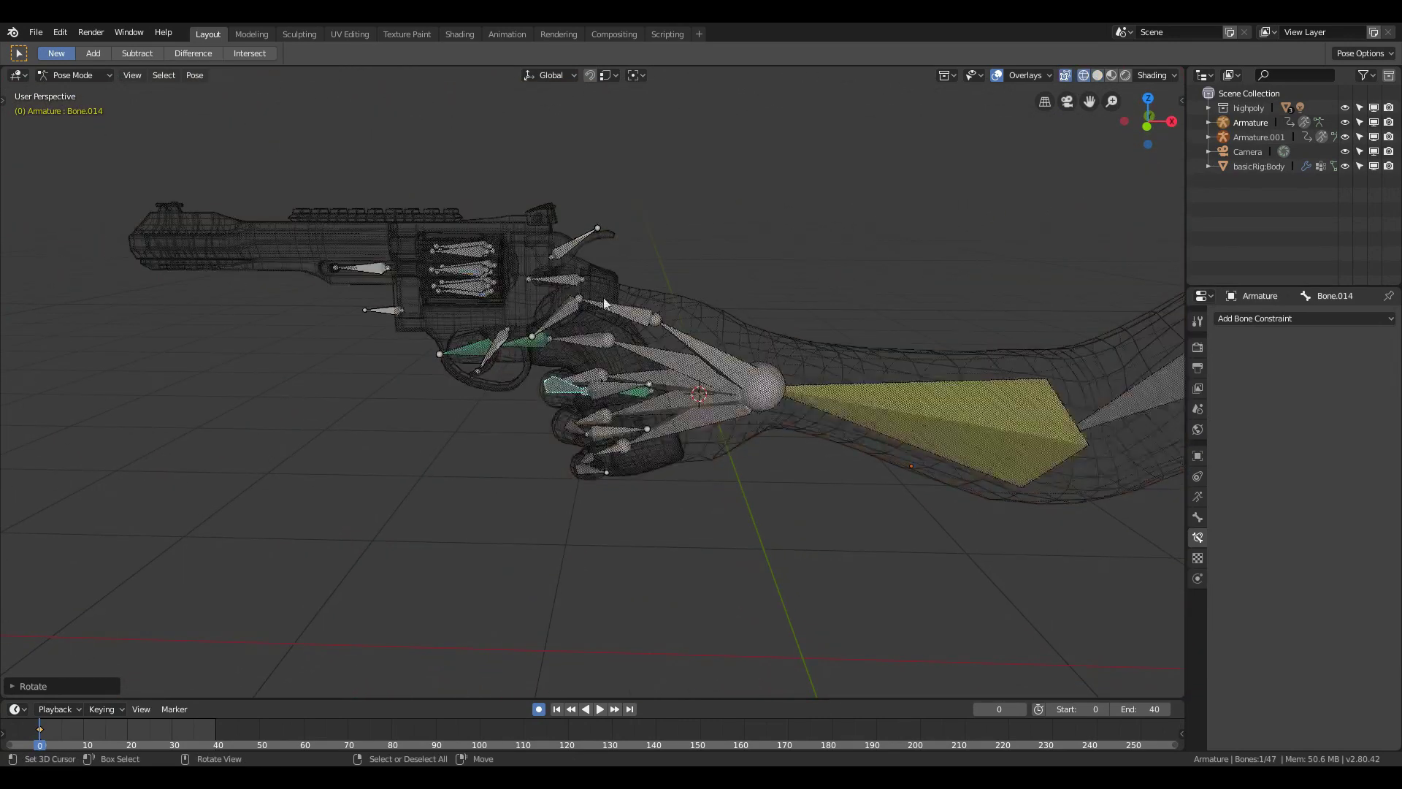
Select the thumb's Bone.021 and rotate it freely in solid shading to fit the thumb to the grip.
right_click(611, 304)
key("z")
key("r")
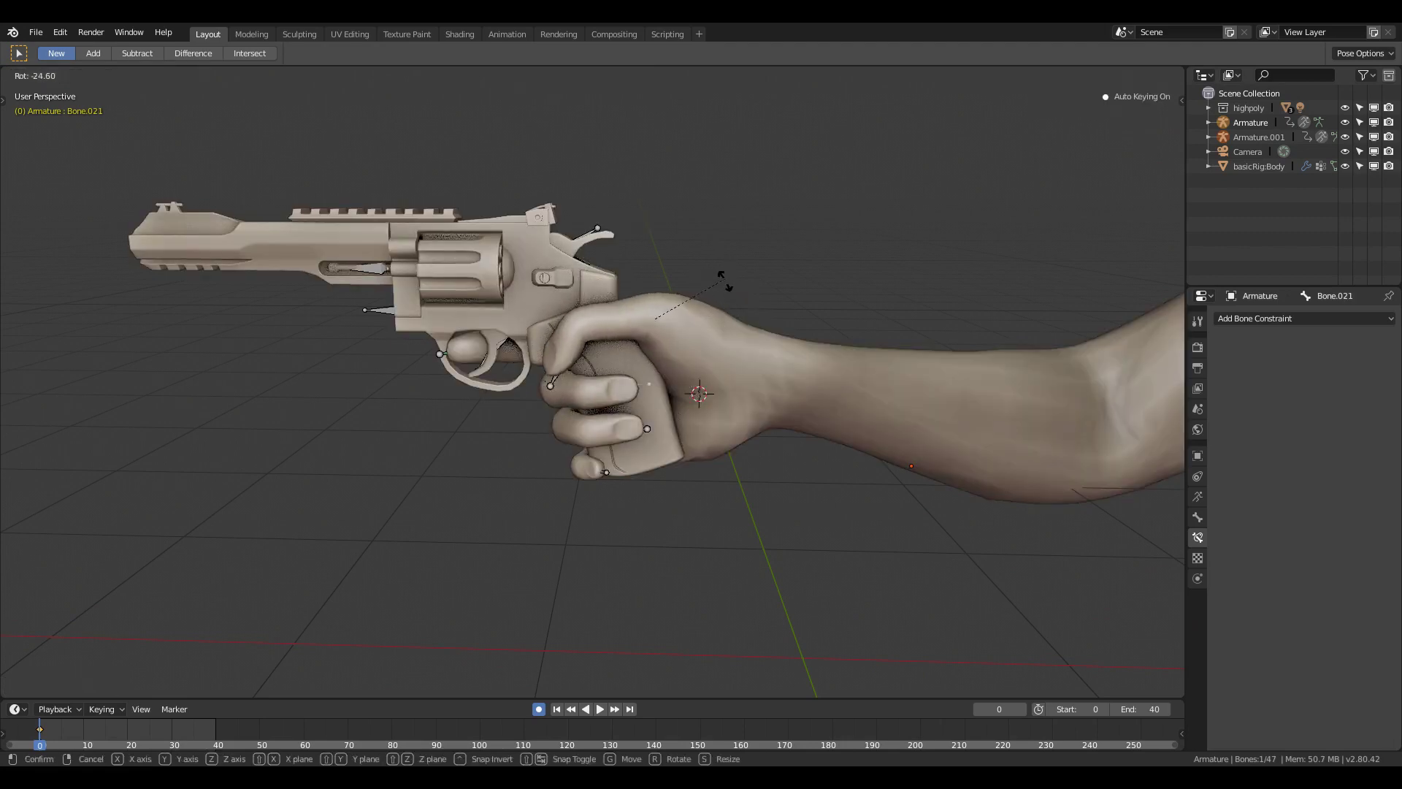
left_click(643, 321)
middle_click_drag(644, 322, 504, 340)
Check the grip from the camera view, then select the GUN bone and move it down about 0.13 m at frame 0.
key("KP_0")
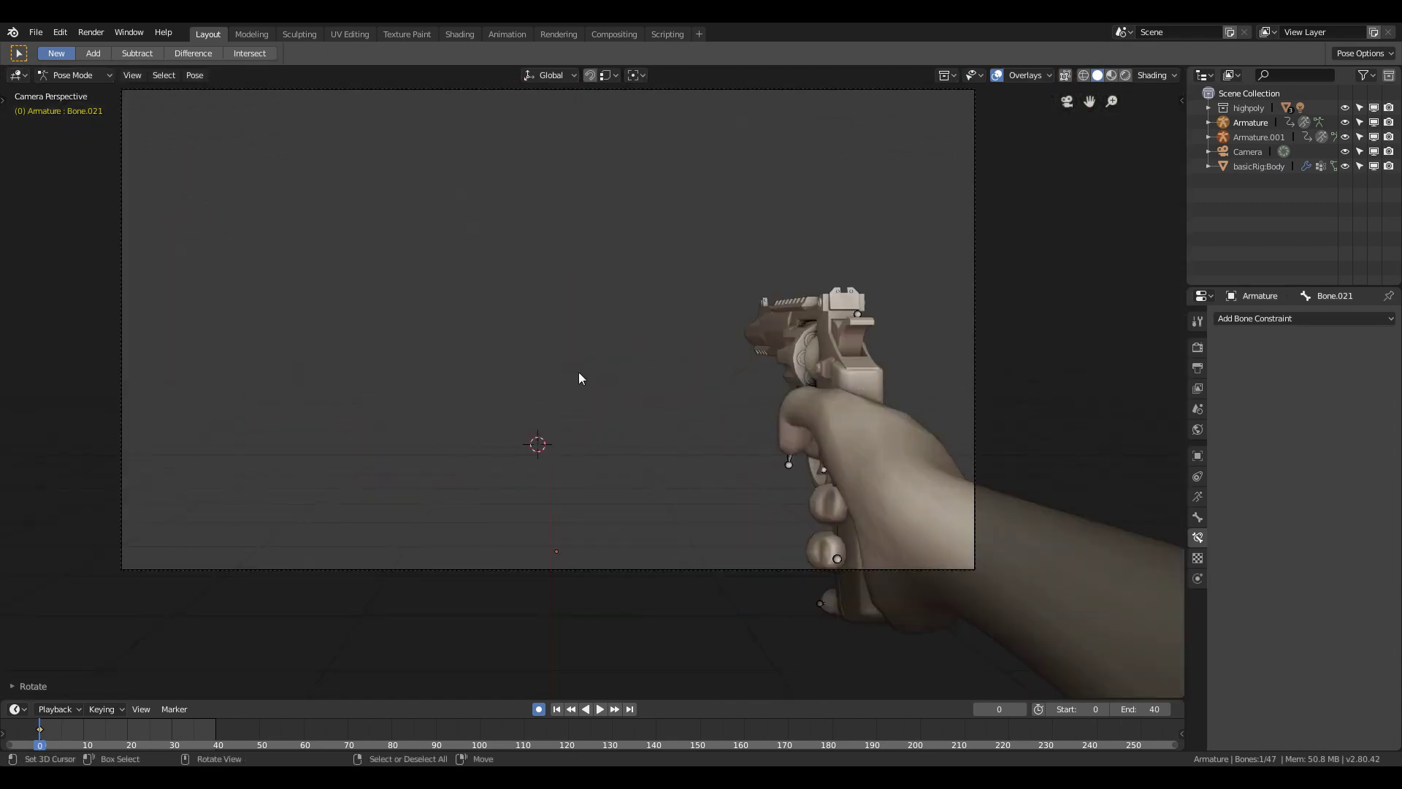
middle_click_drag(605, 515, 614, 532, "shift")
middle_click_drag(530, 352, 551, 372, "shift")
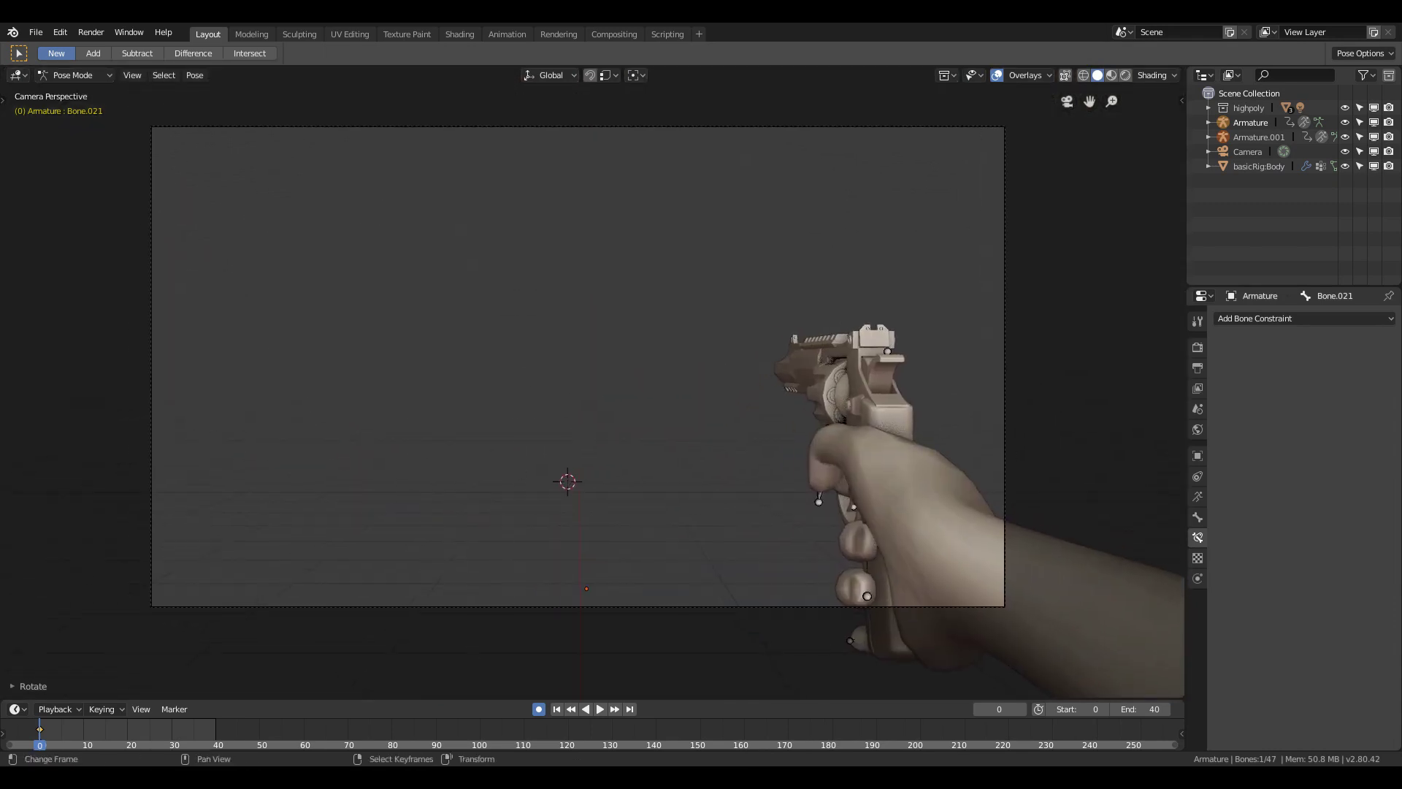
key("space")
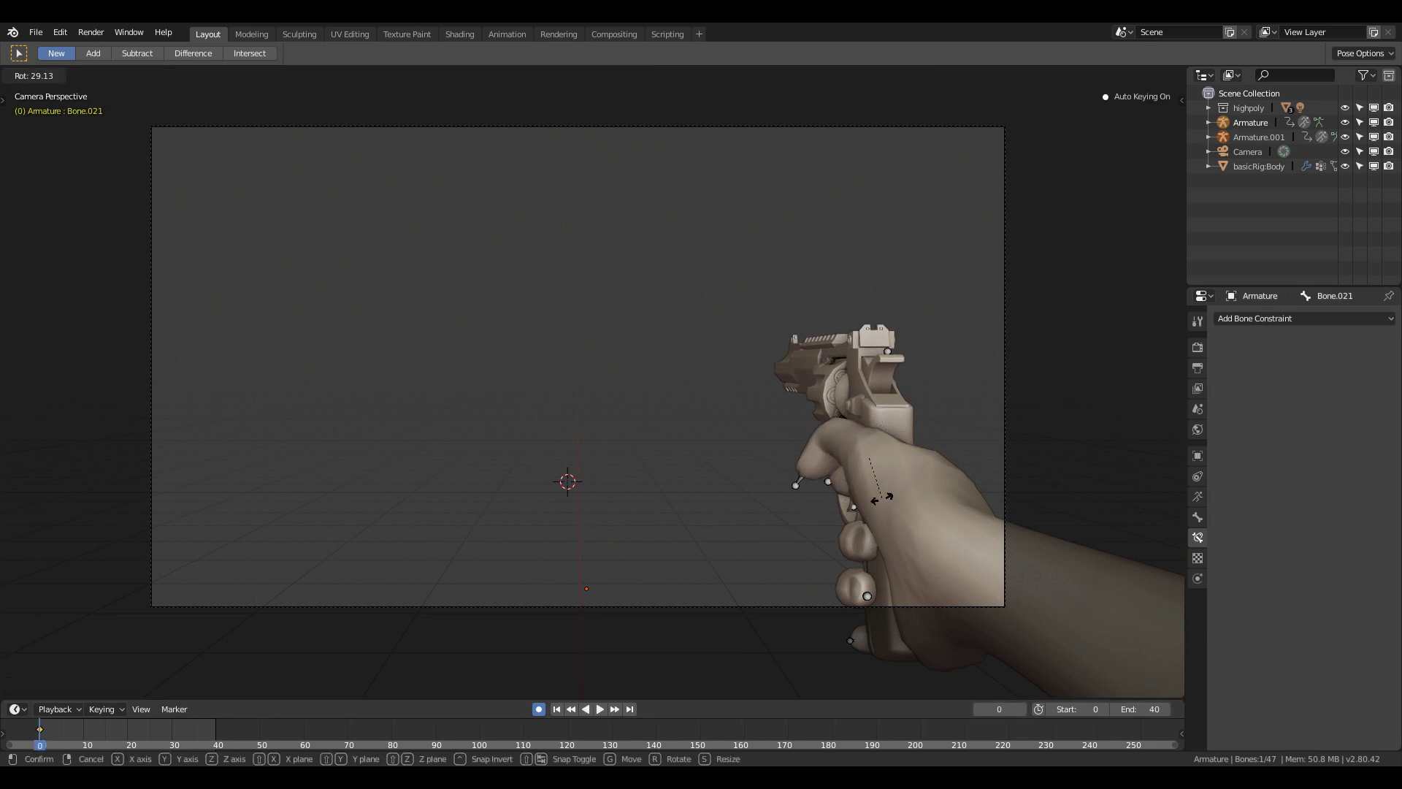
key("shift+z")
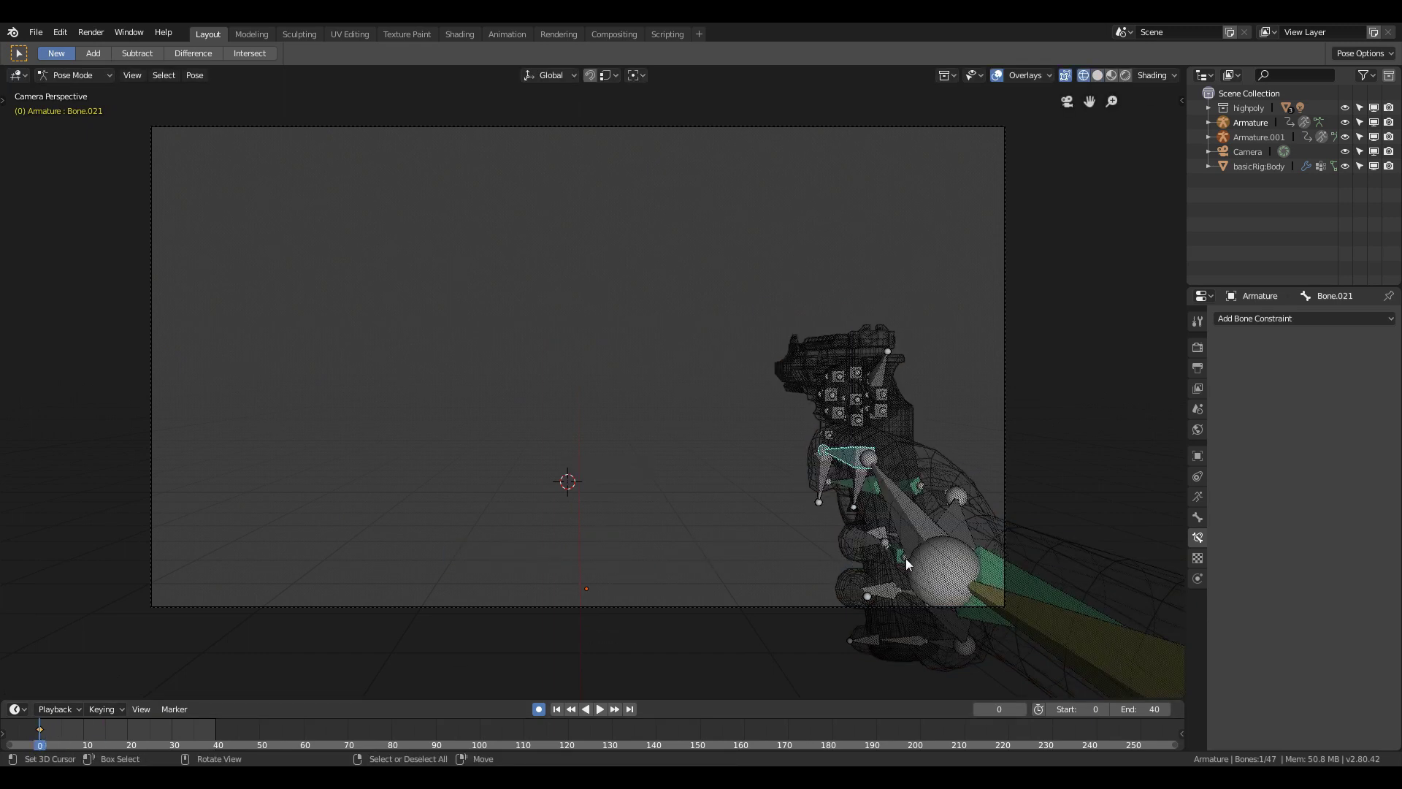
left_click(906, 556)
key("shift+z")
key("g")
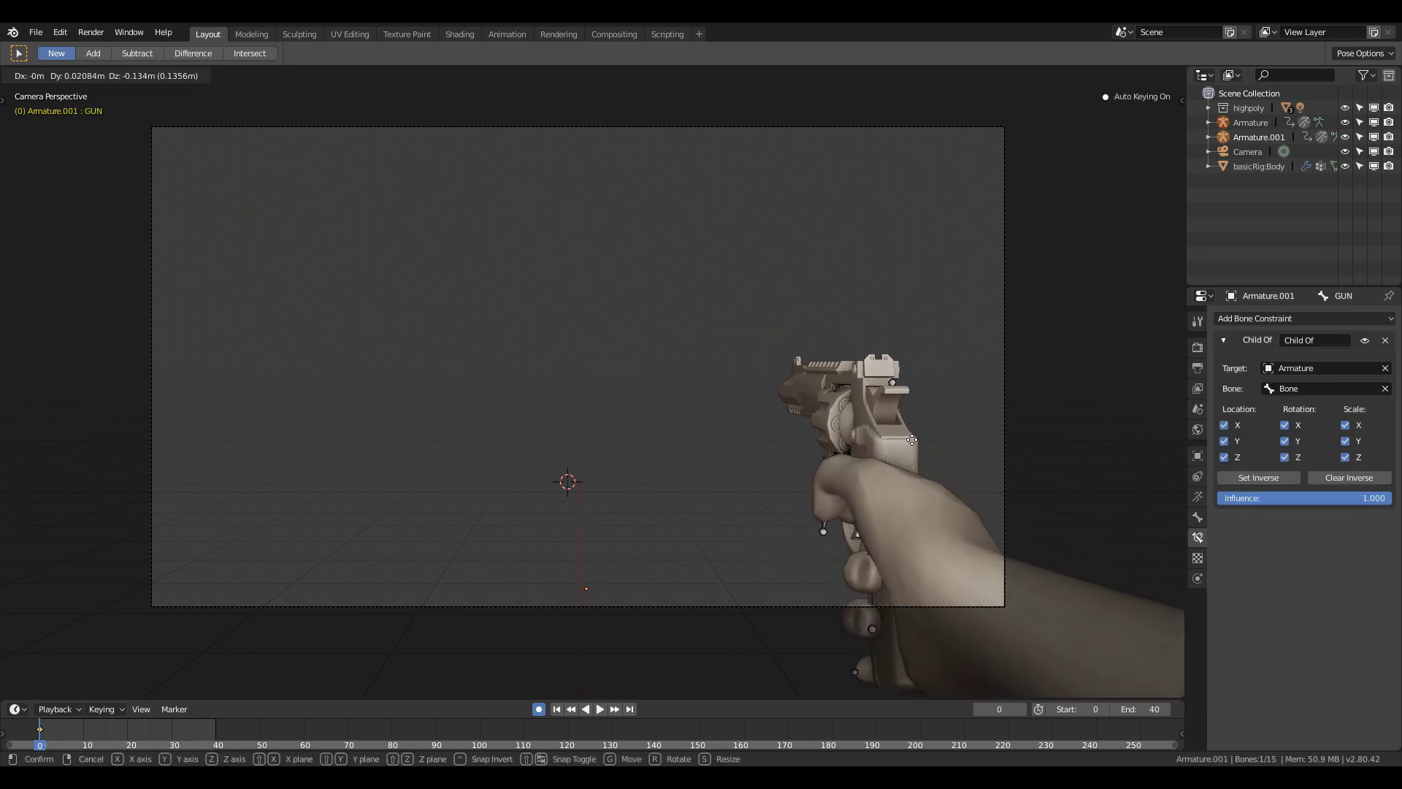
left_click(912, 439)
At frame 10, move the GUN bone about -0.59 m along the global Y axis and play the motion.
left_click_drag(54, 744, 82, 738)
key("space")
key("g")
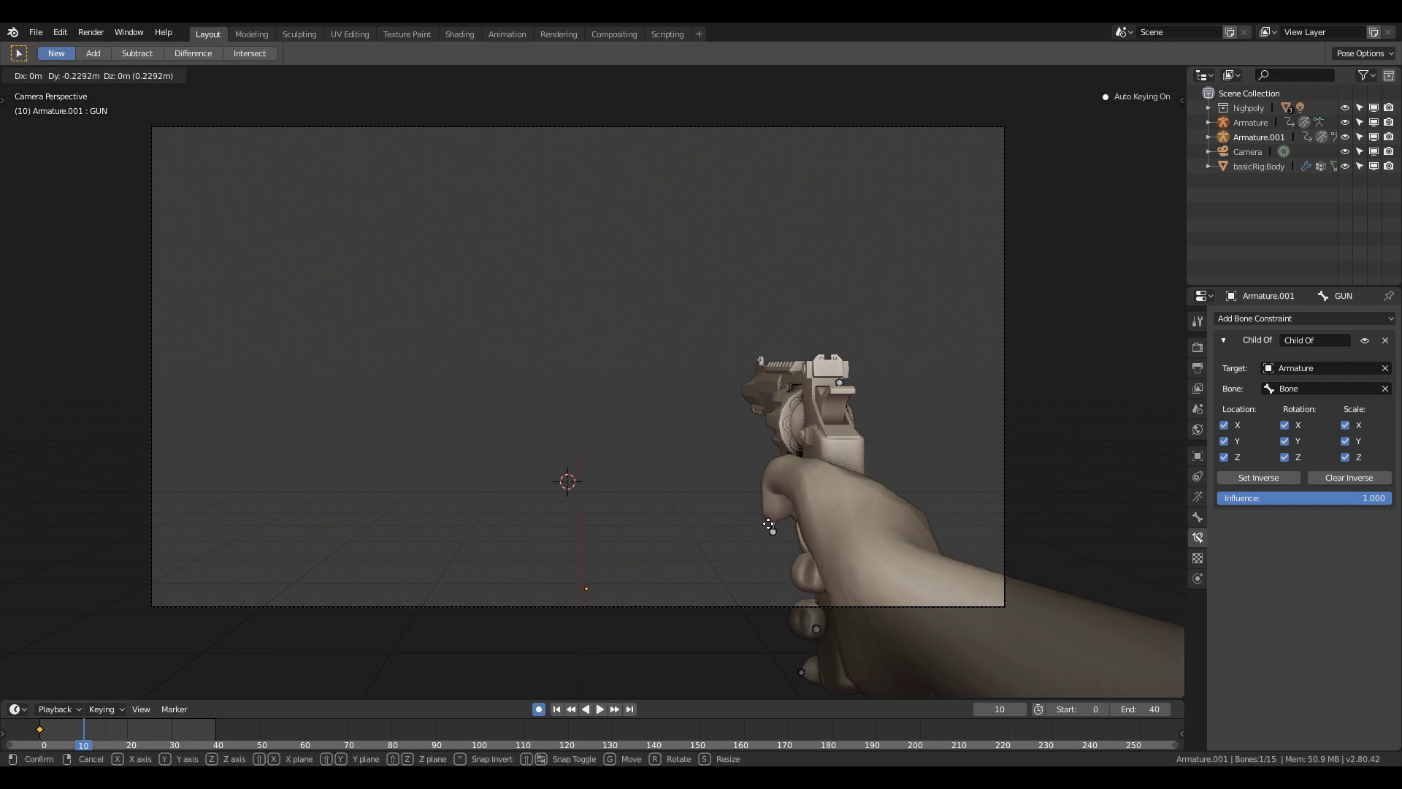
key("y")
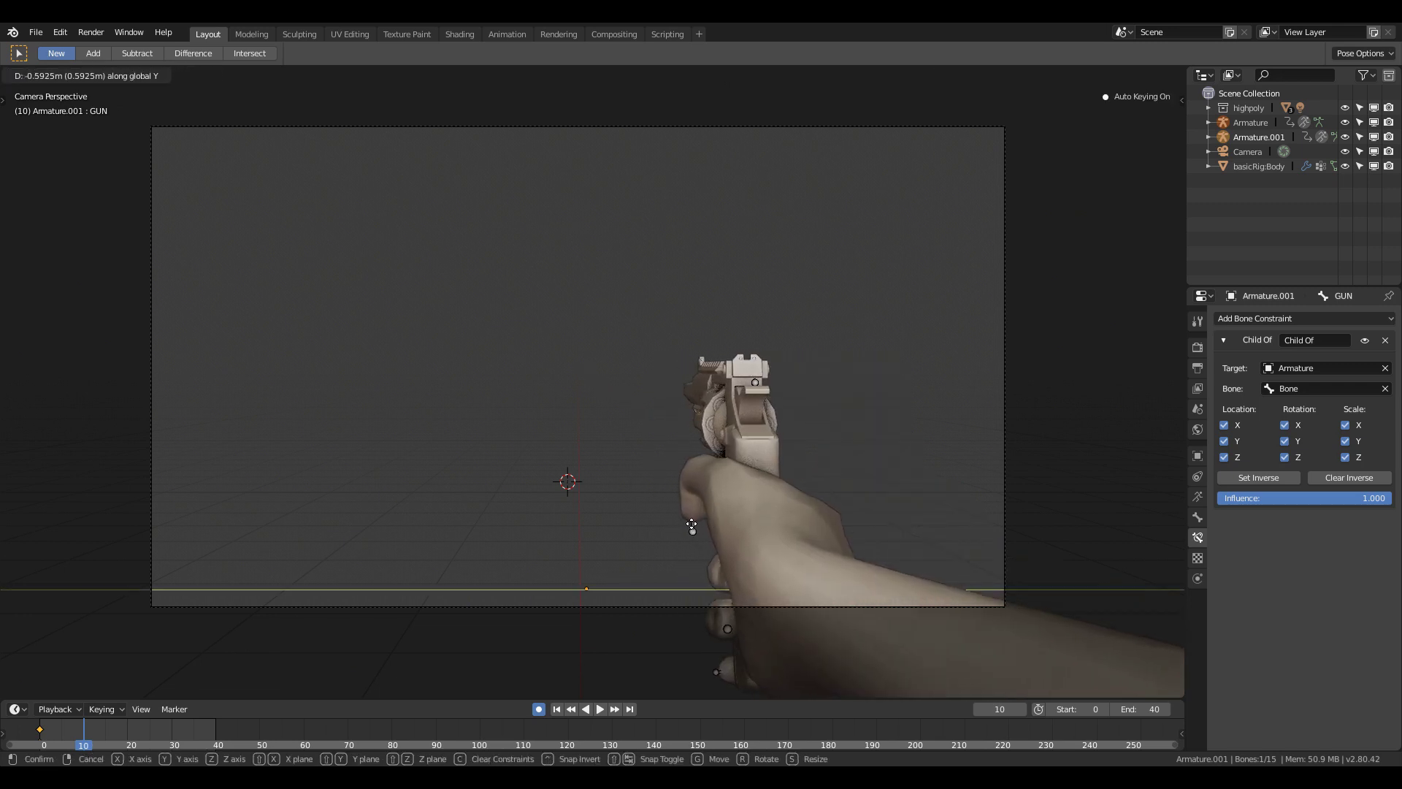
left_click(691, 525)
key("space")
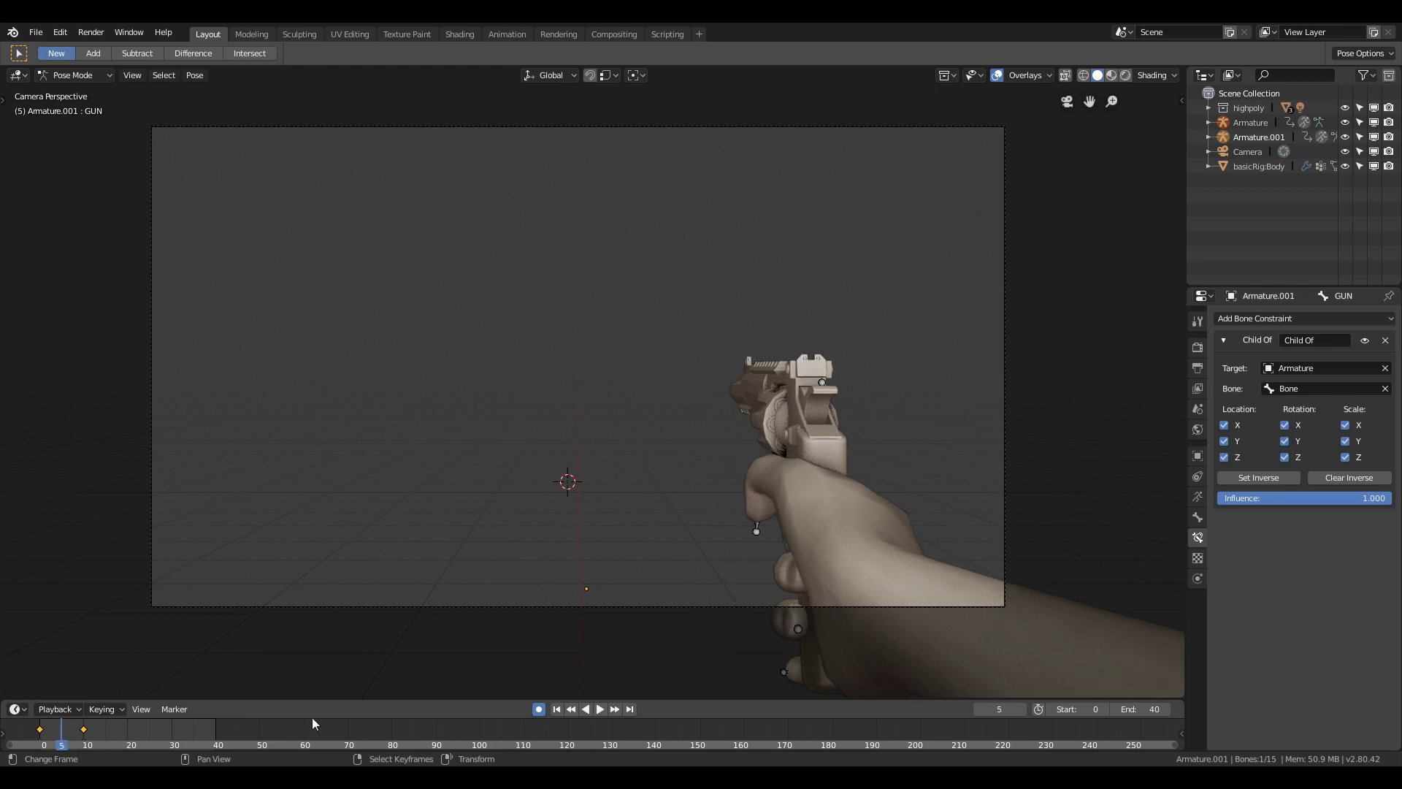
At frame 5, raise the GUN bone about 0.19 m along the global Z axis and preview the swing.
key("g")
key("z")
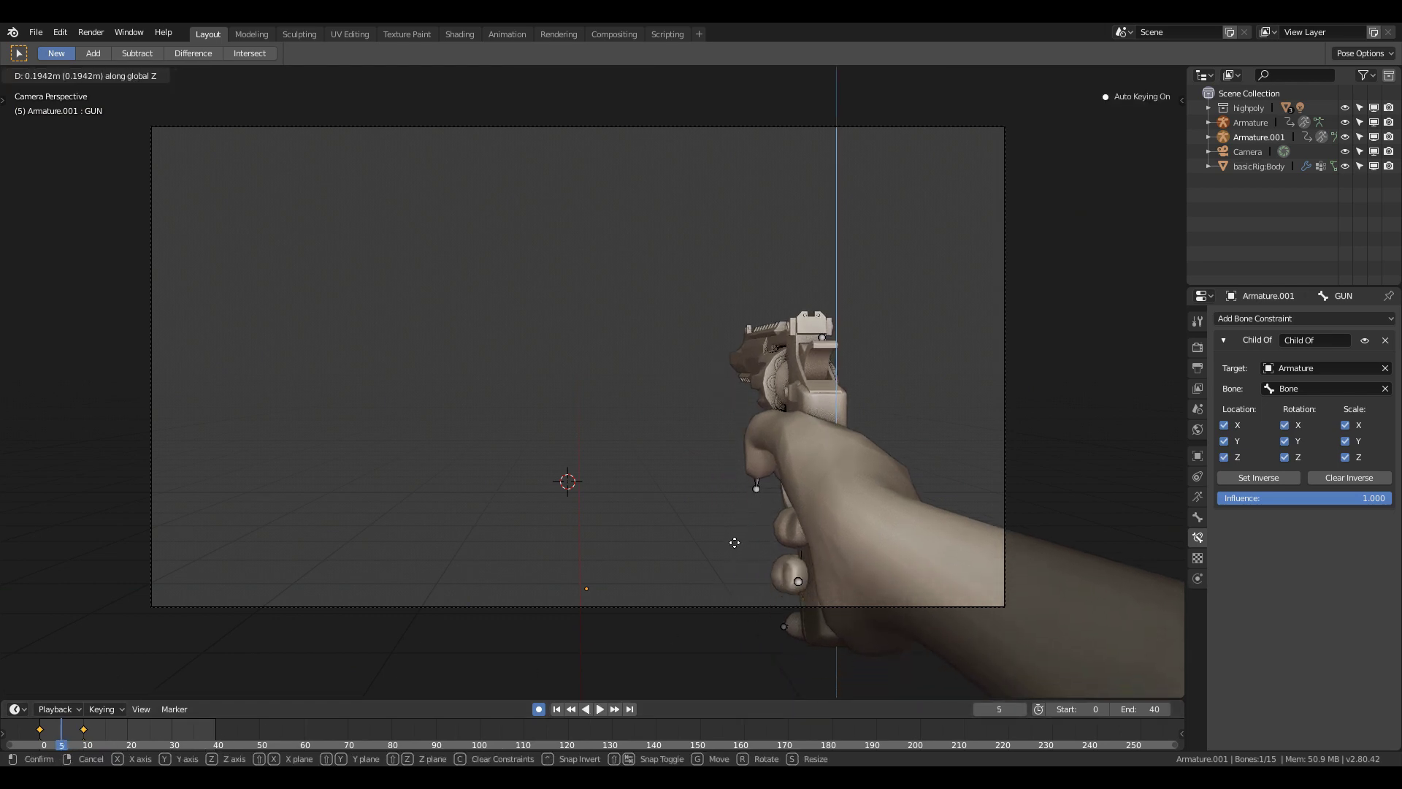
left_click(734, 543)
key("space")
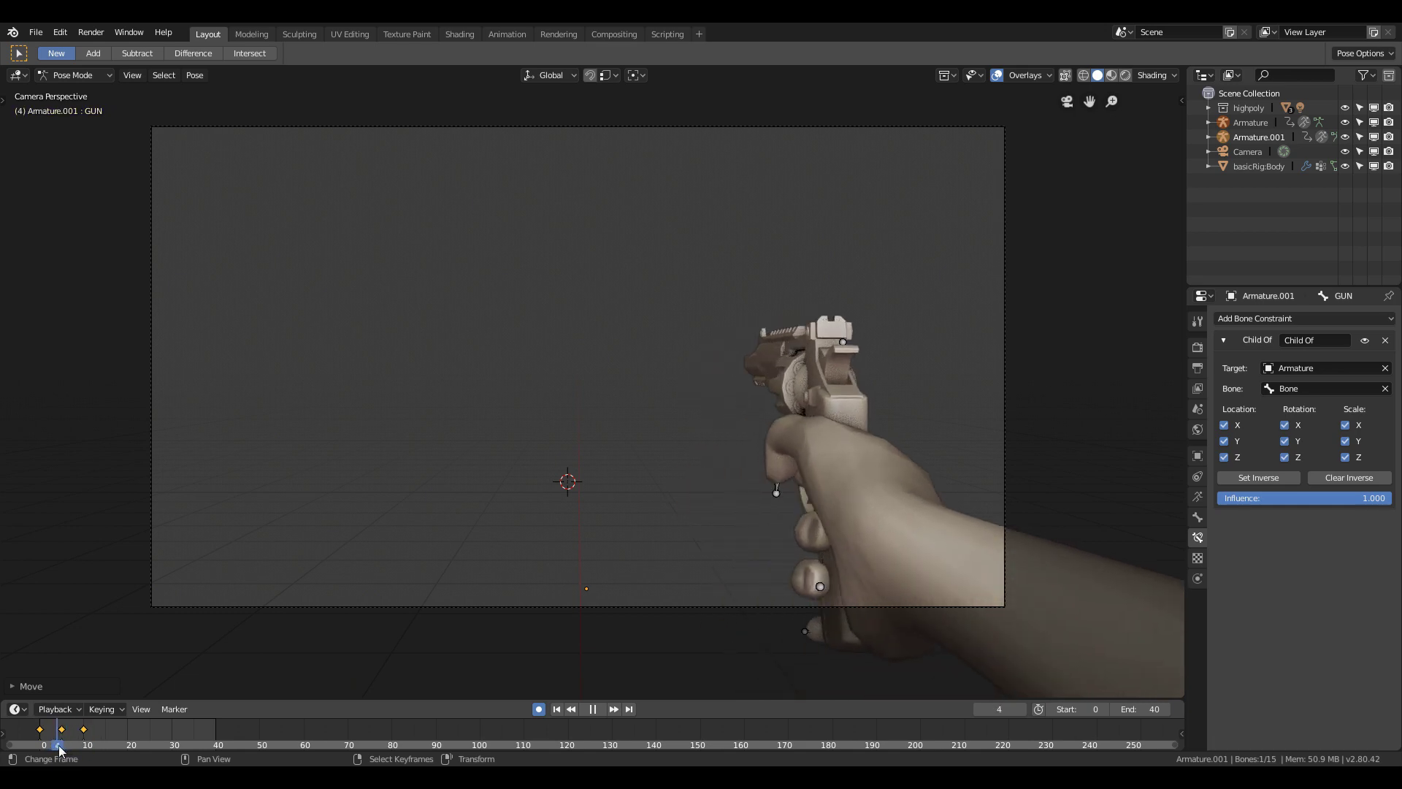
Lower the GUN bone slightly along the global Z axis at frame 5 to soften the arc, and replay it.
key("Escape")
key("g")
key("z")
left_click(690, 527)
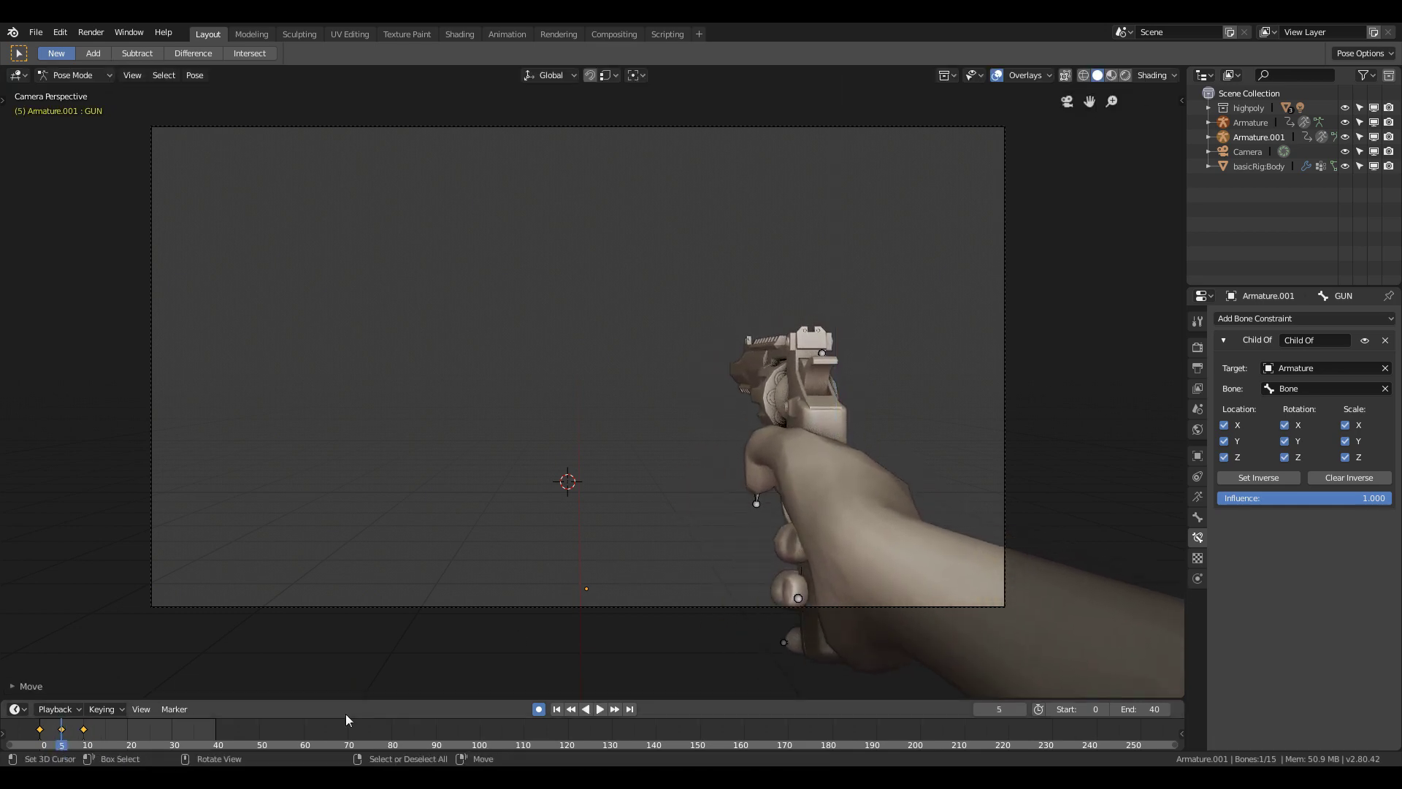
key("space")
Duplicate the GUN keyframe at frame 5 to frame 15 and the one at frame 0 to frame 20, then preview the loop.
left_click_drag(81, 739, 55, 722)
right_click(60, 731)
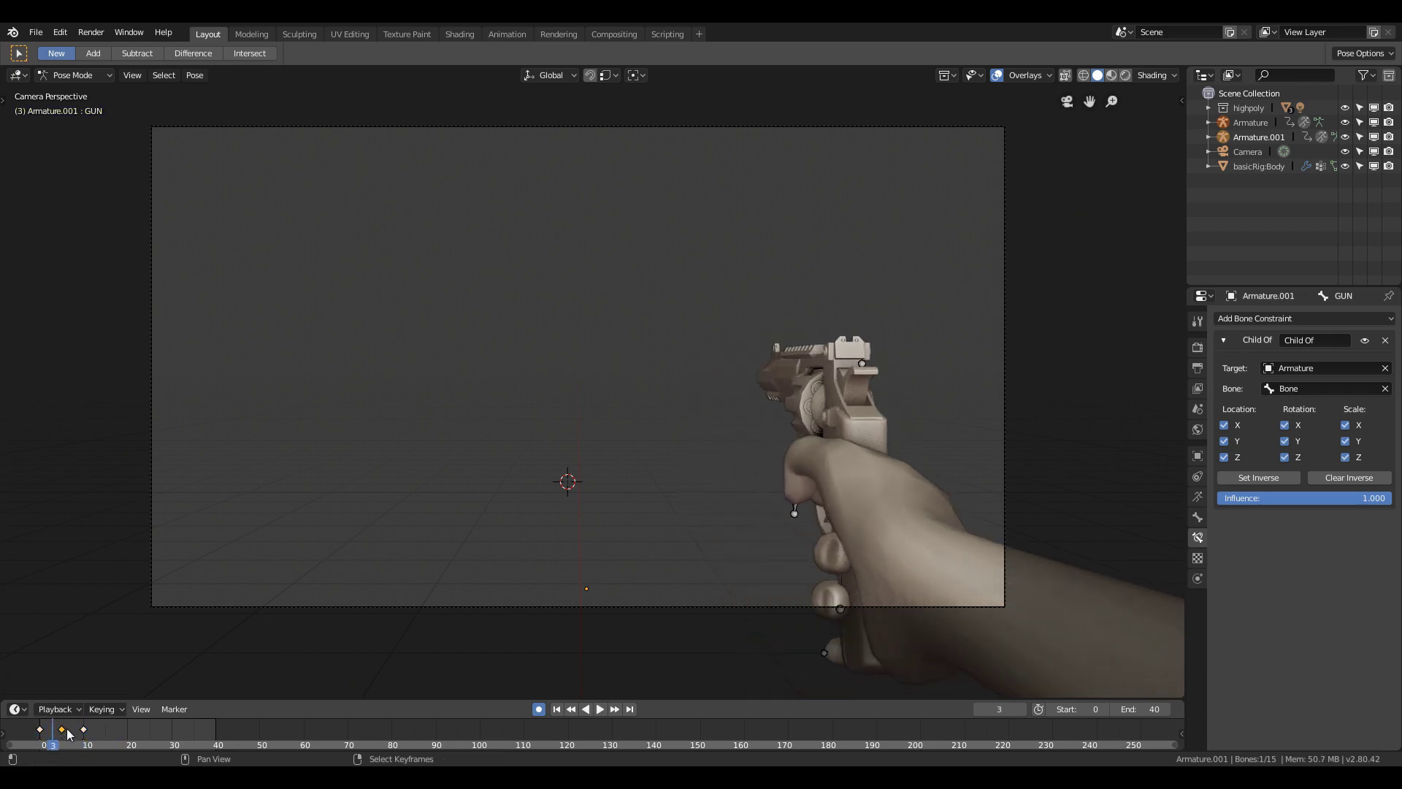
key("shift+d")
left_click(111, 739)
key("shift+d")
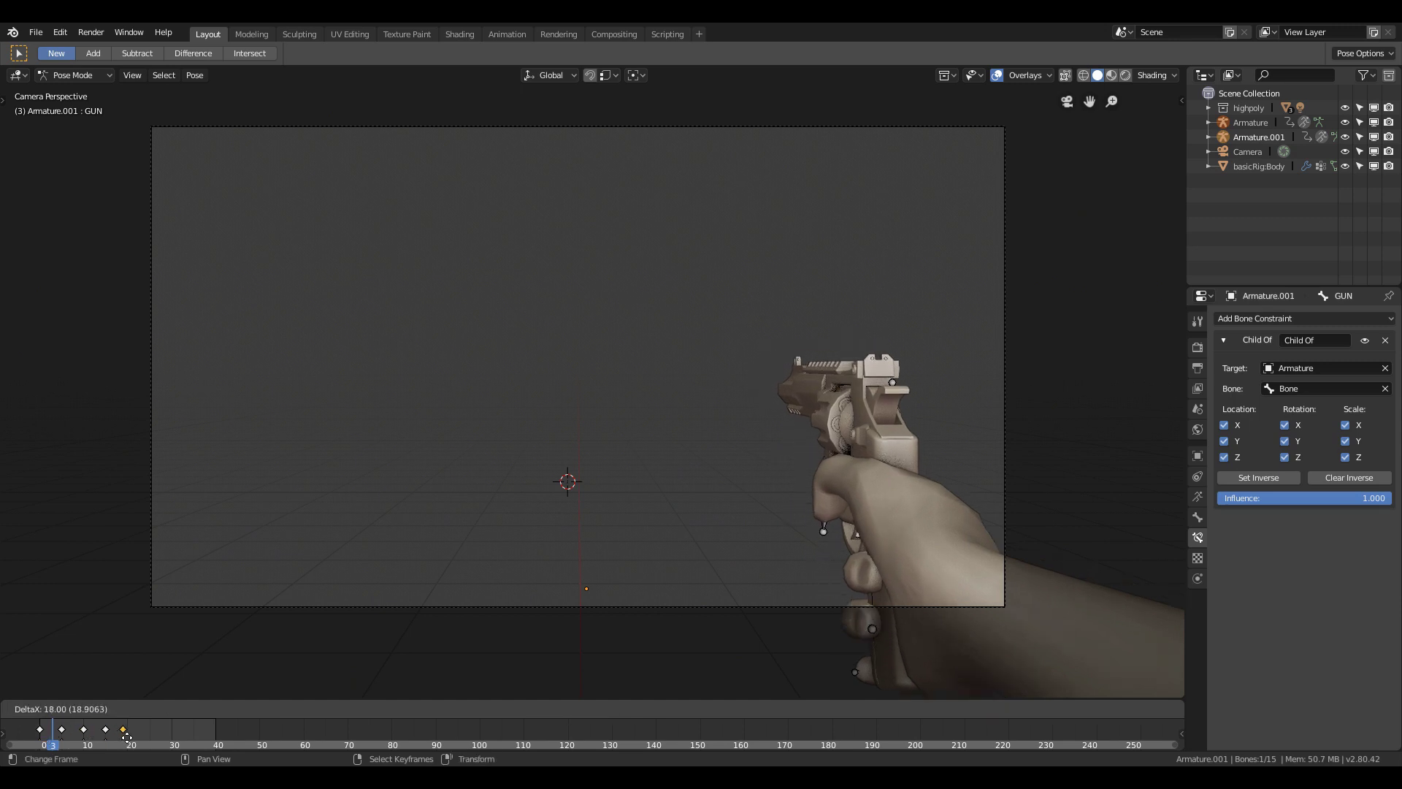
left_click(130, 739)
key("space")
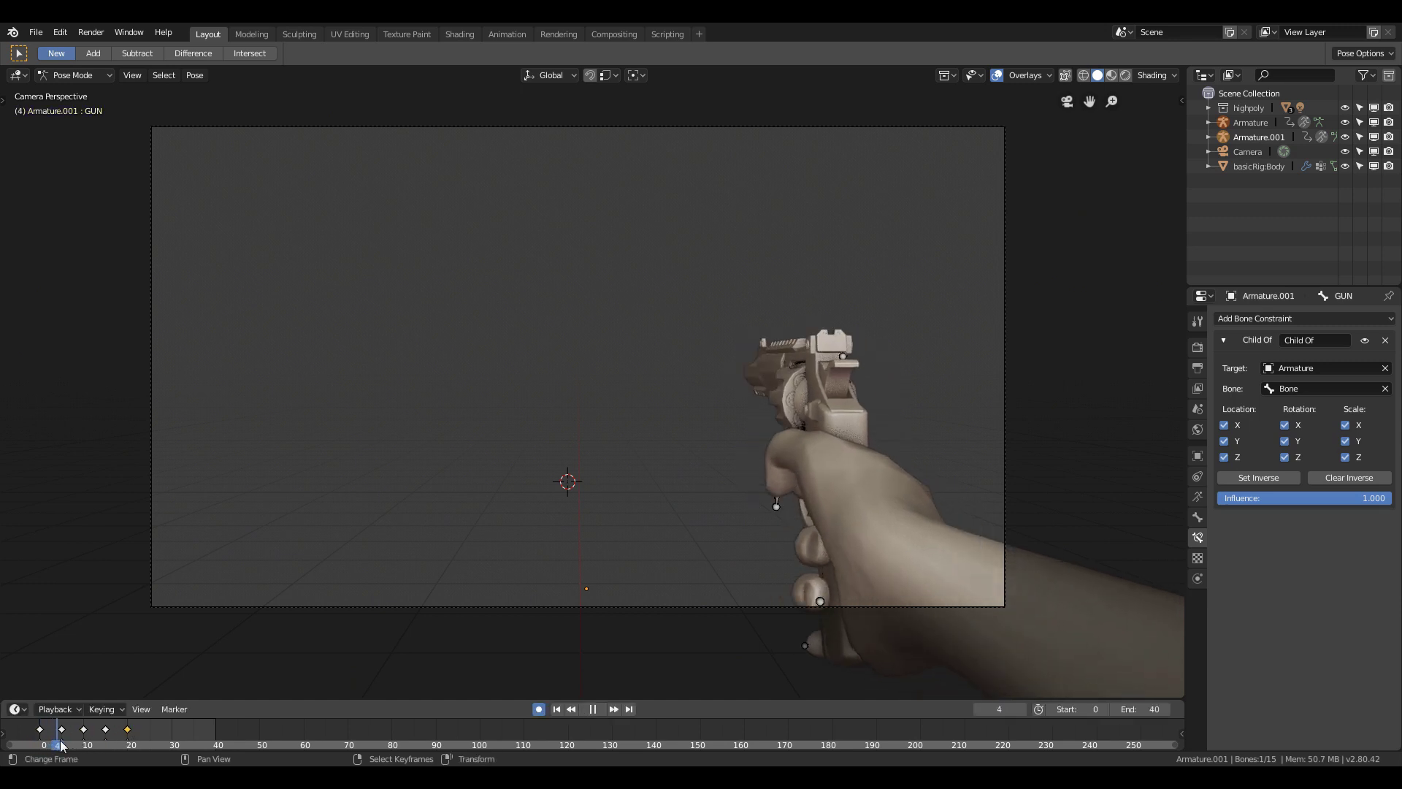
key("space")
Set the animation's end frame to 20 and play the walk loop.
left_click_drag(1139, 708, 1110, 708)
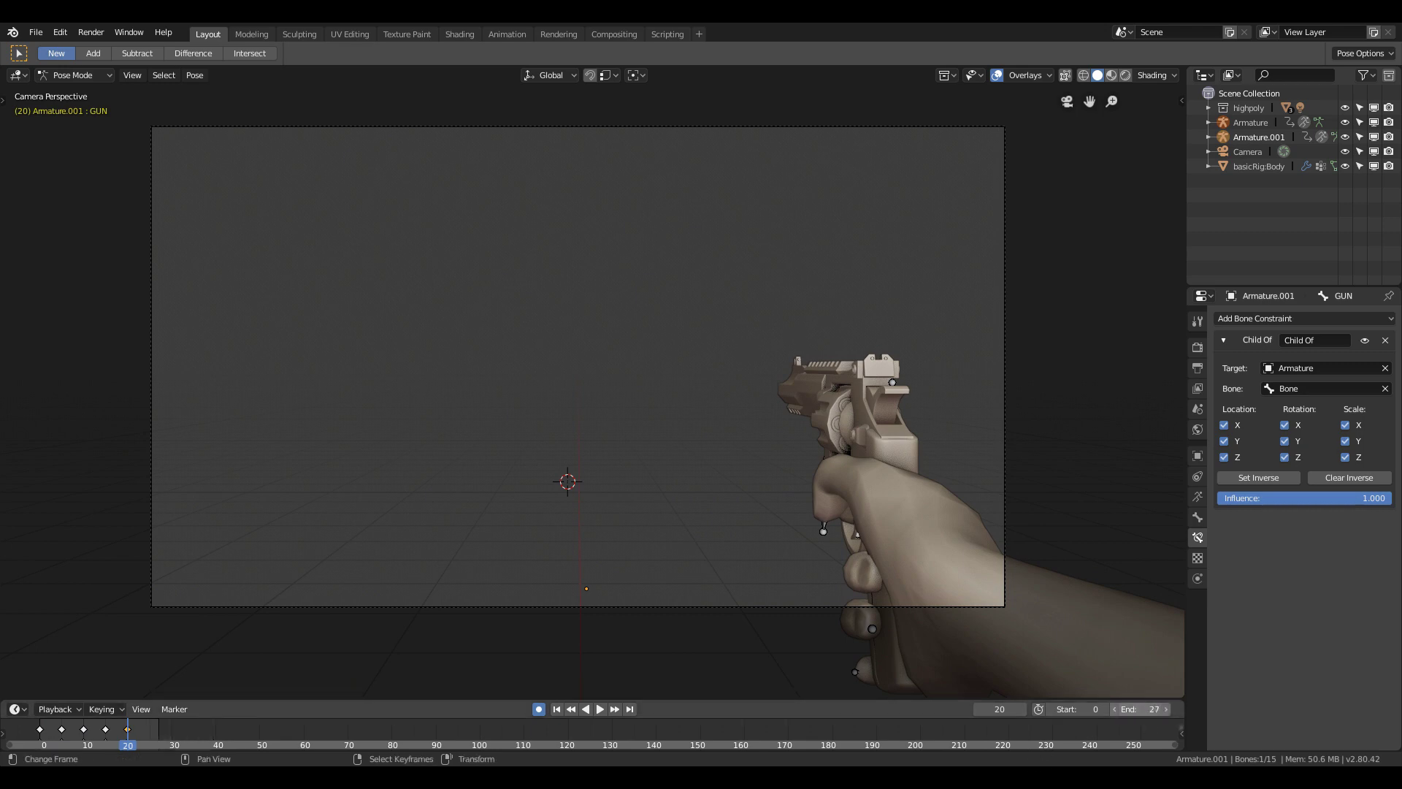
left_click(1118, 710)
left_click(1118, 709)
key("space")
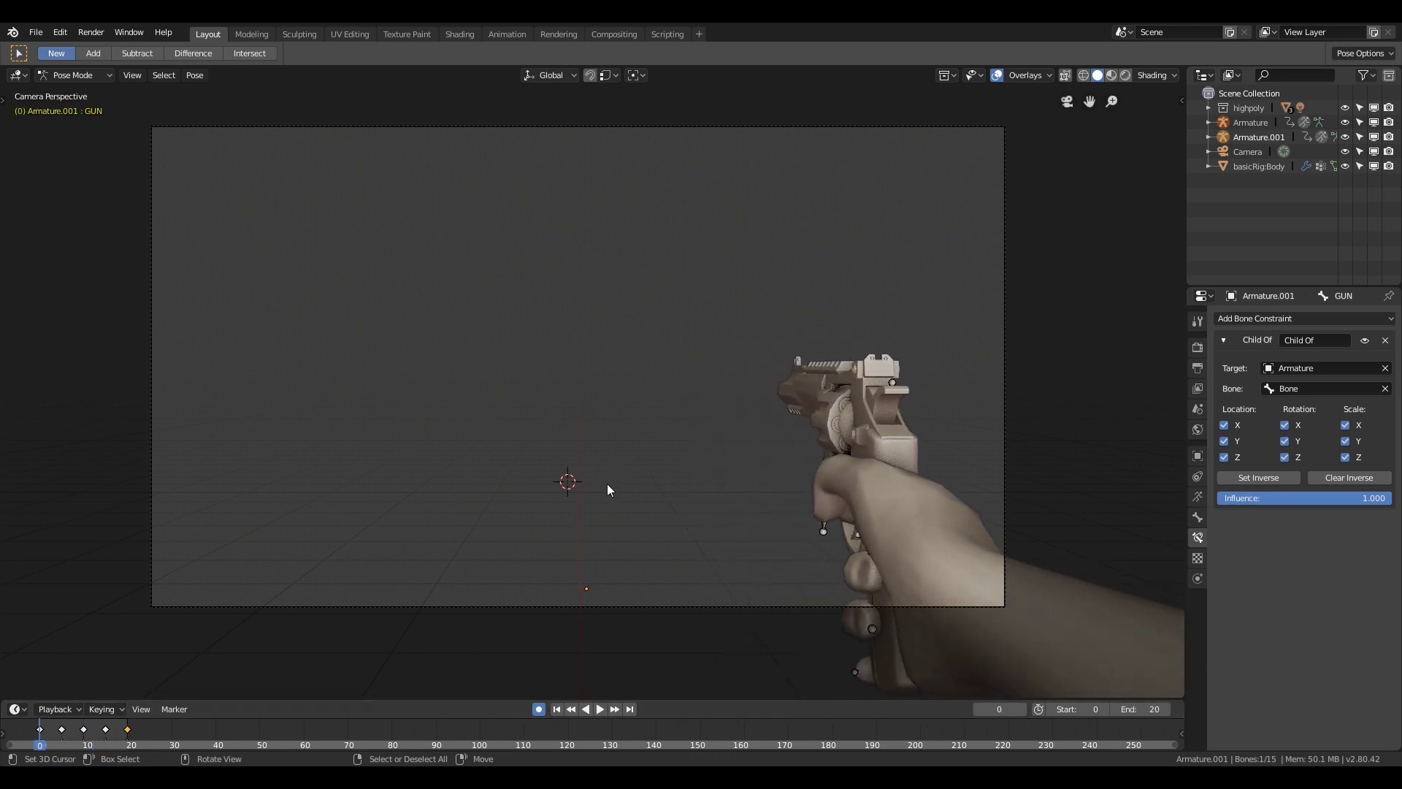
key("space")
View both arms from the side and split the 3D viewport horizontally just above the timeline.
middle_click_drag(607, 484, 615, 560)
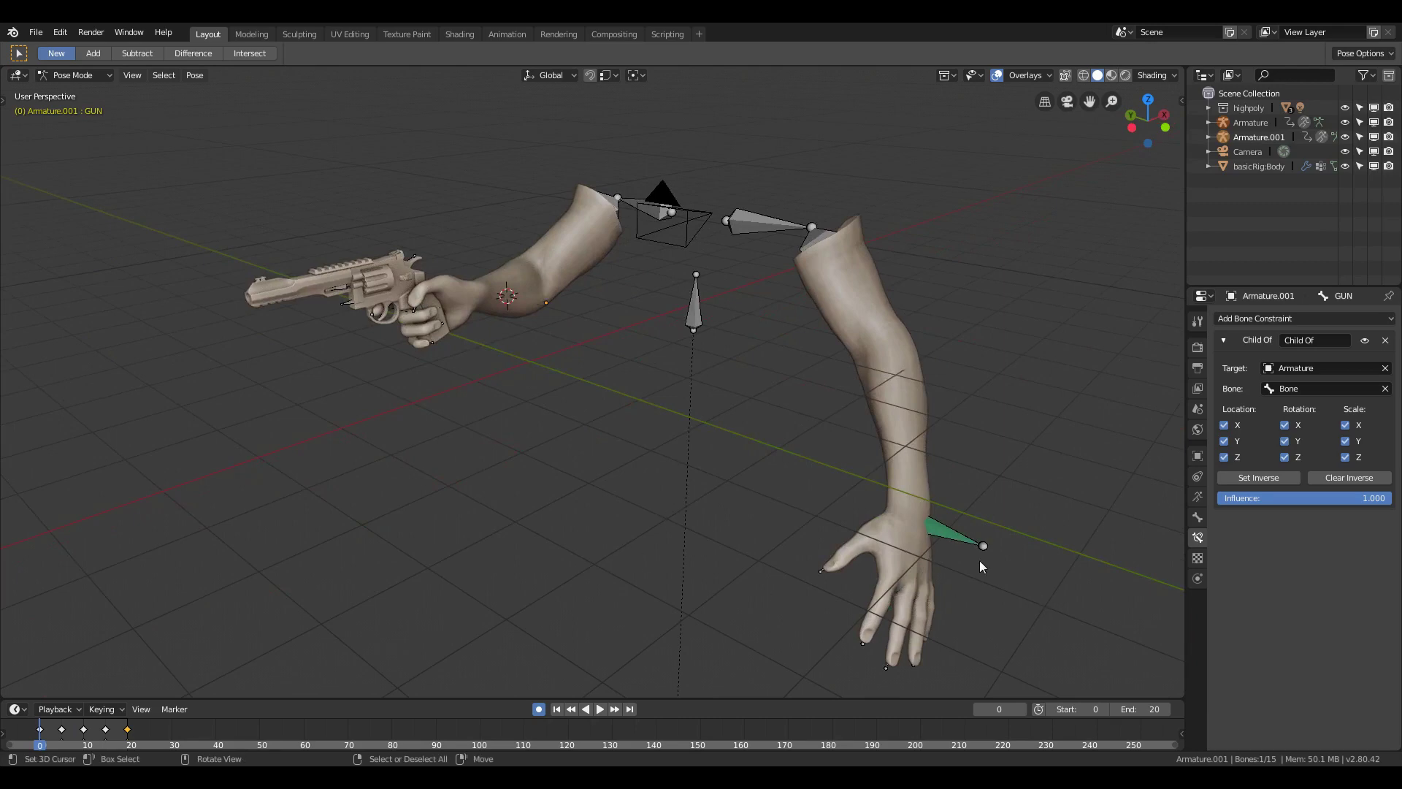
right_click(1186, 617)
left_click(1174, 616)
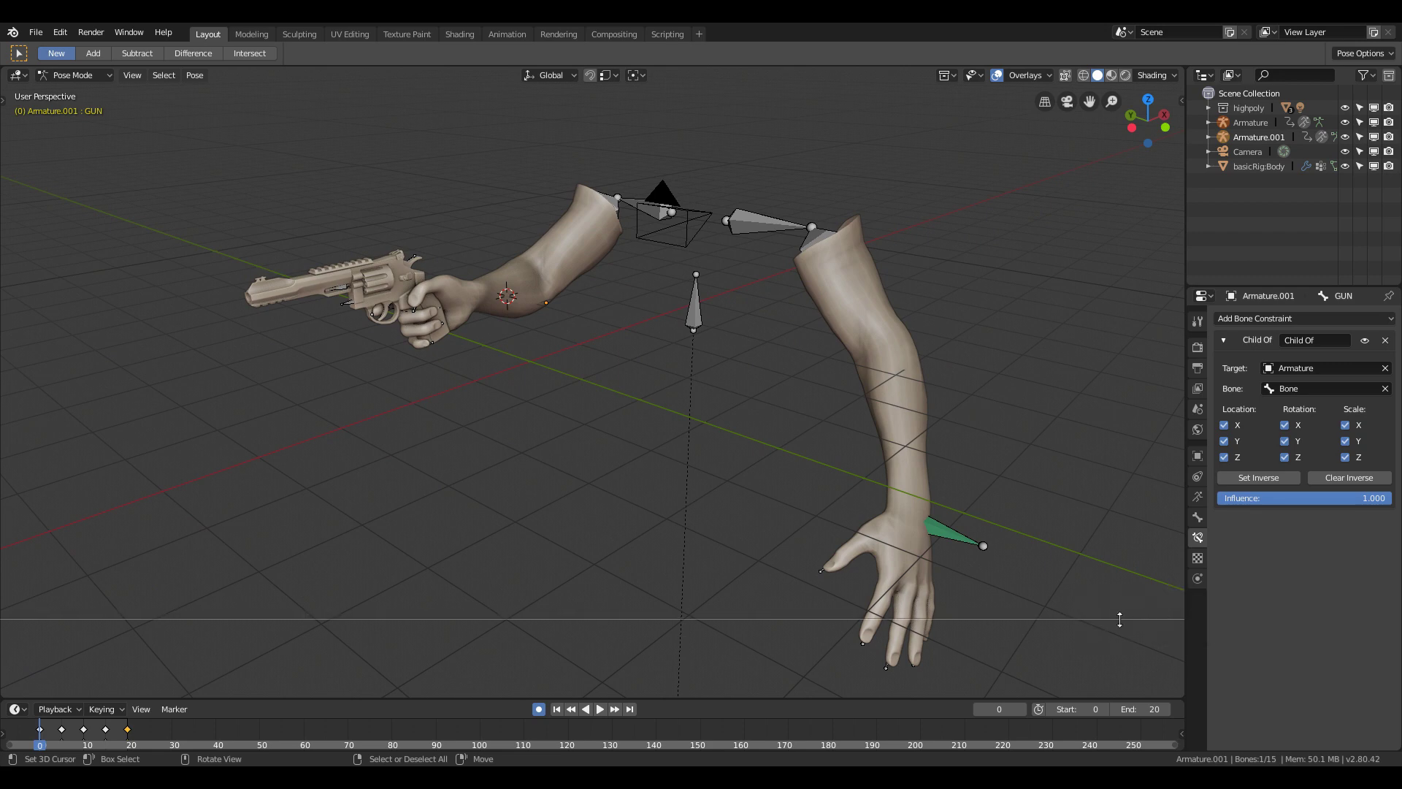
left_click(707, 618)
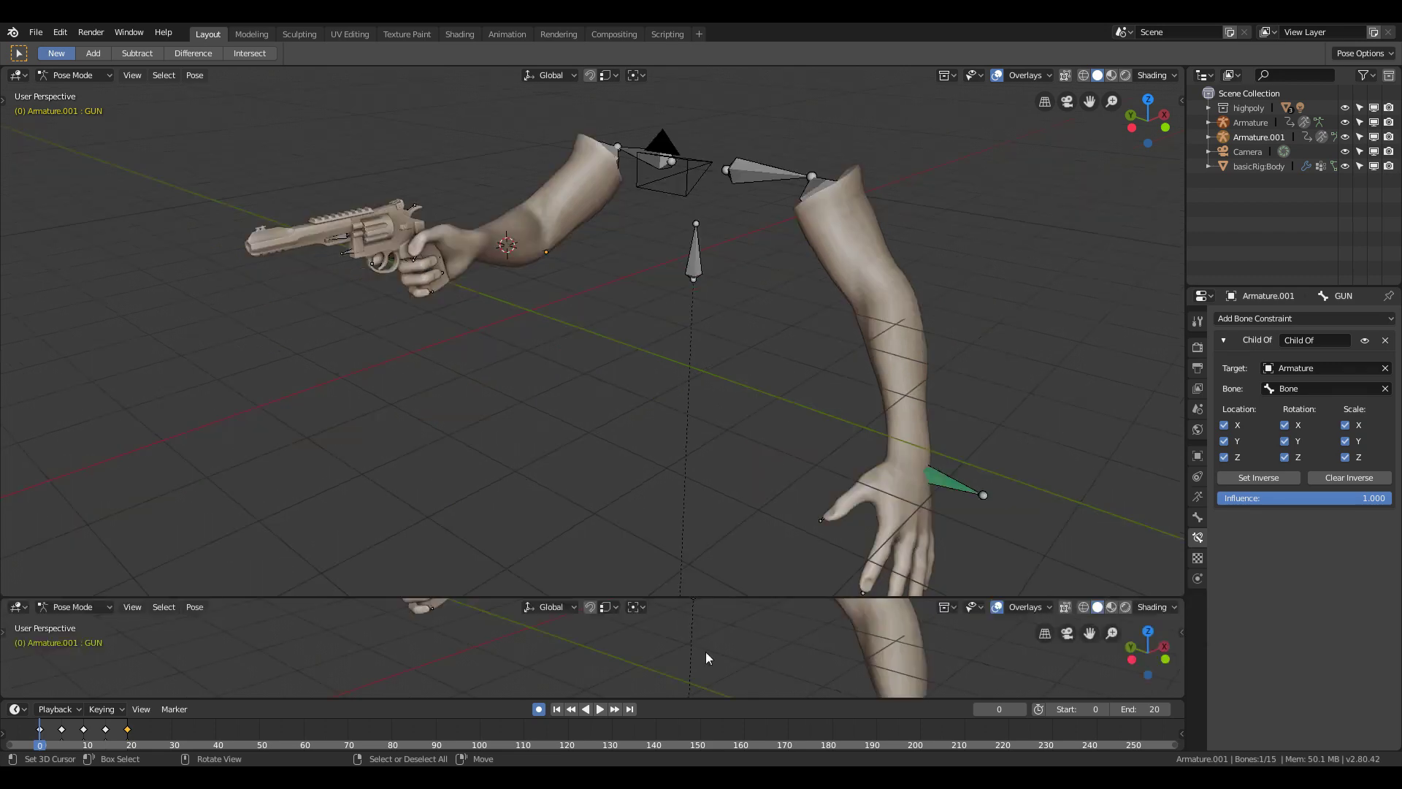
Change the new lower area to a Dope Sheet in Action Editor mode.
left_click(19, 608)
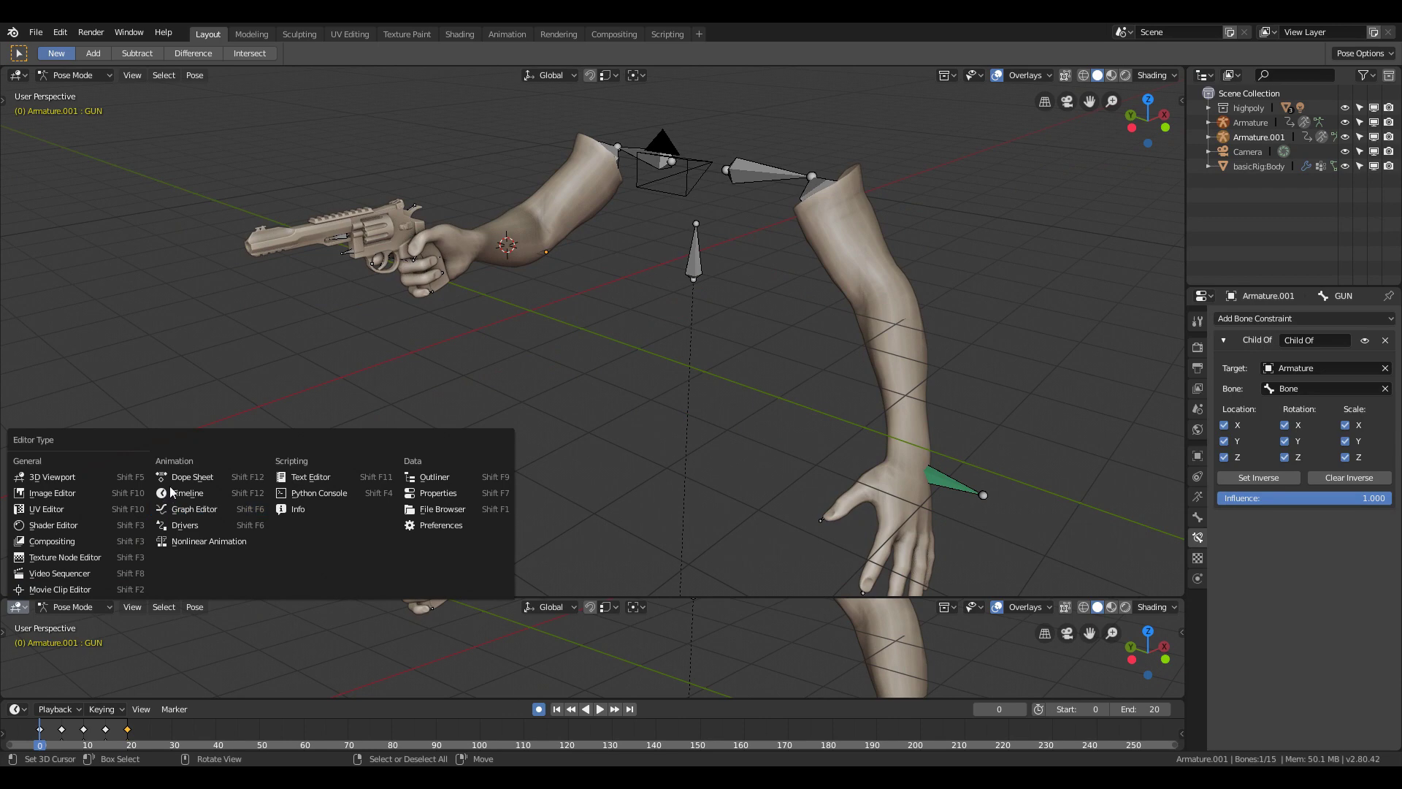
left_click(172, 483)
left_click(77, 609)
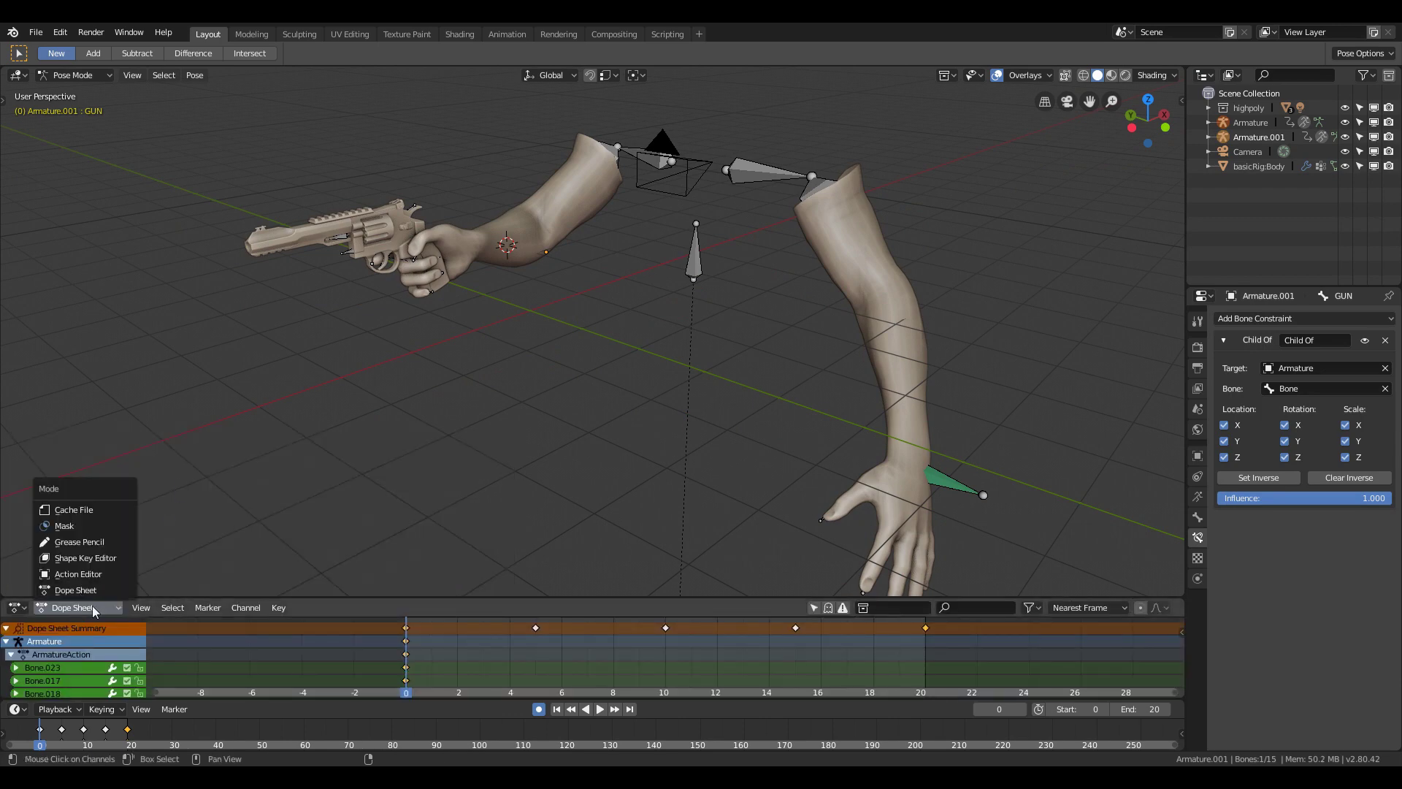
left_click(99, 580)
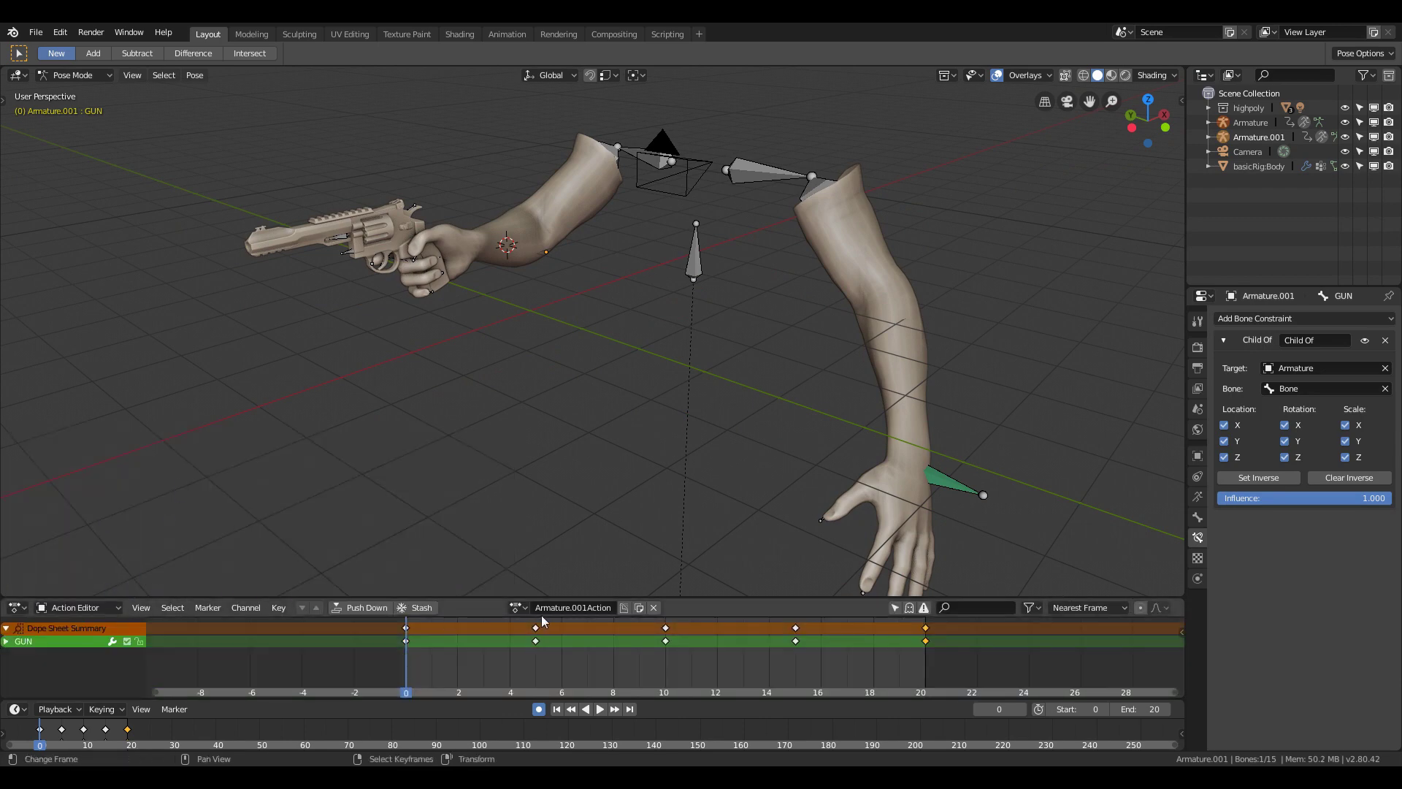
Compare ArmatureAction and Armature.001Action by loading and playing each, ending with Armature.001Action loaded.
left_click(517, 608)
left_click(572, 471)
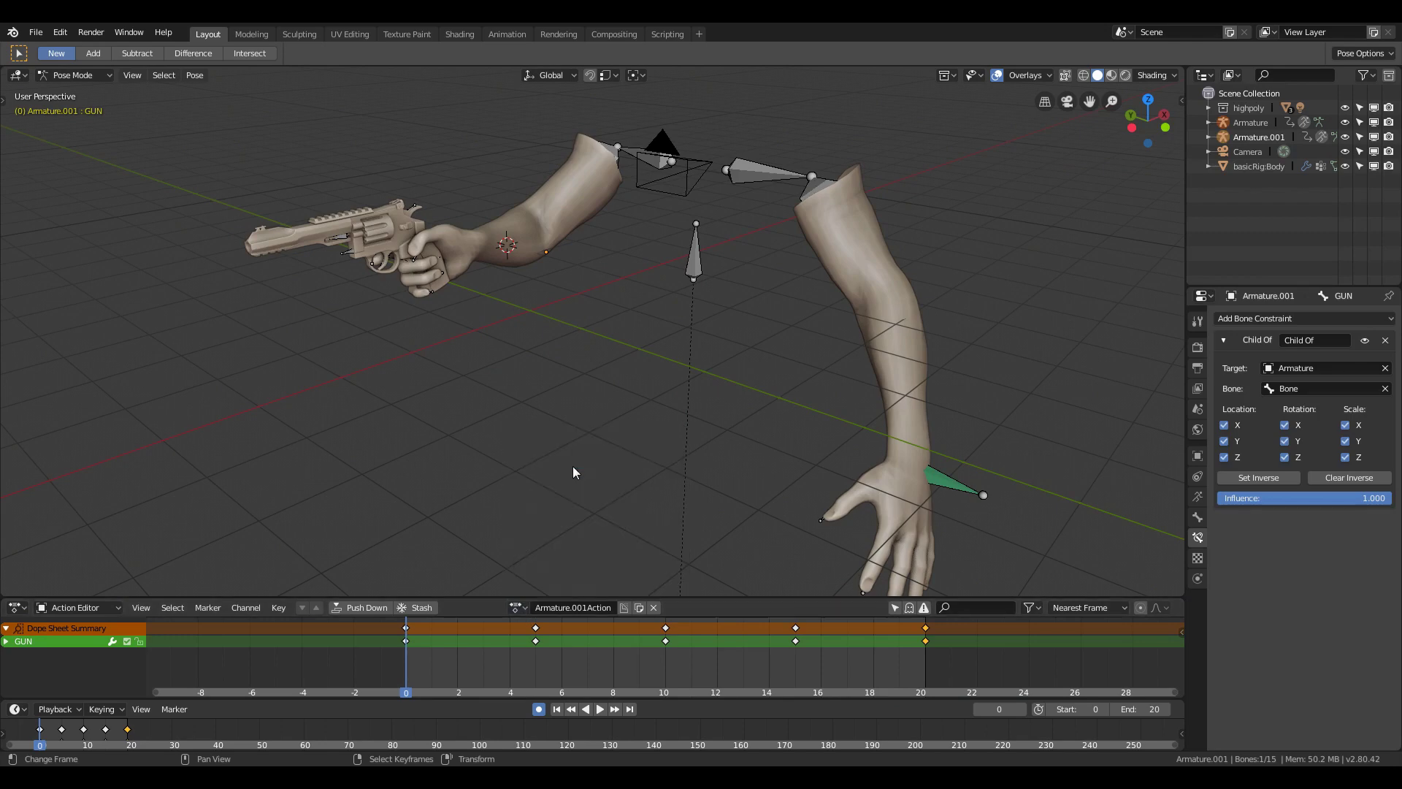
left_click(515, 608)
left_click(565, 473)
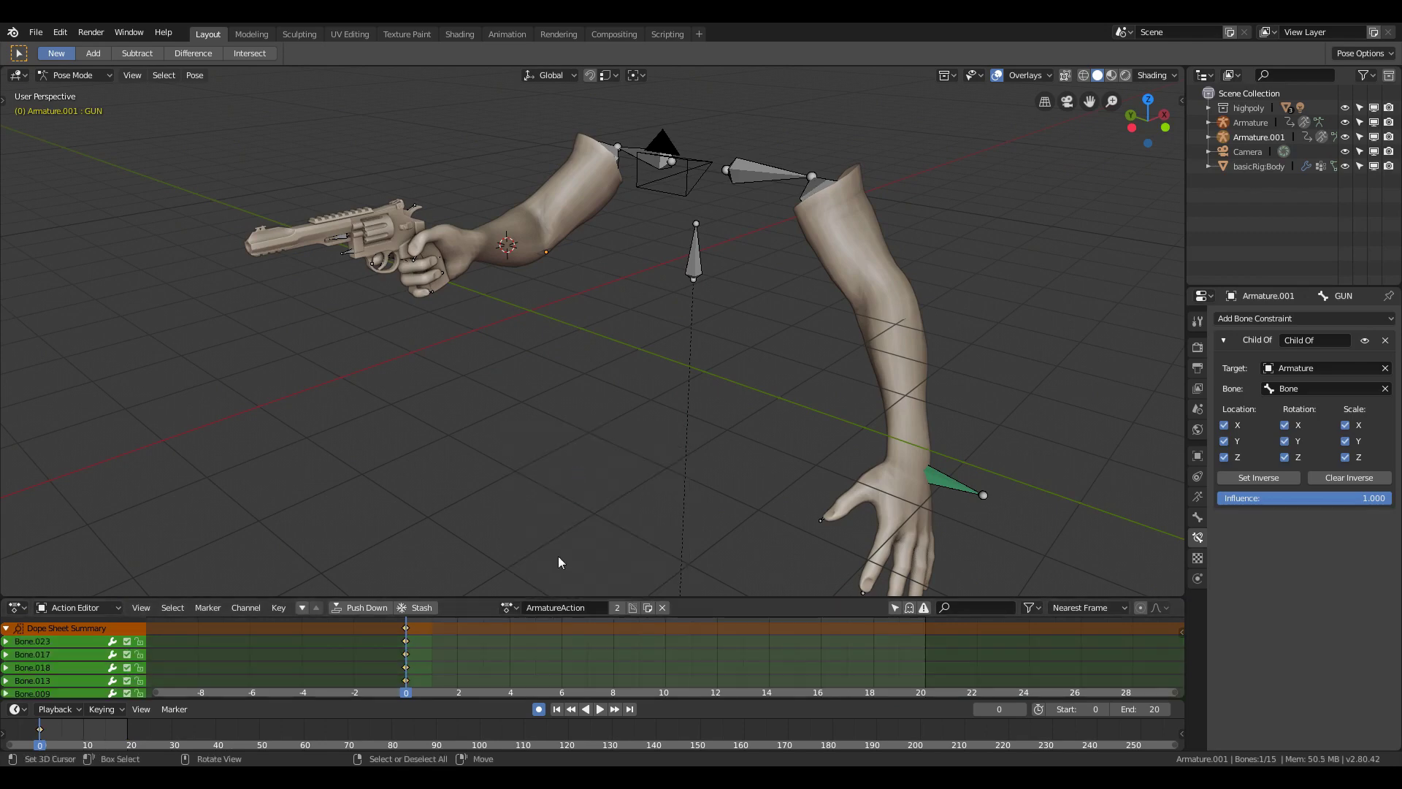
key("space")
left_click(504, 614)
left_click(570, 458)
key("space")
left_click_drag(607, 662, 410, 660)
left_click(512, 606)
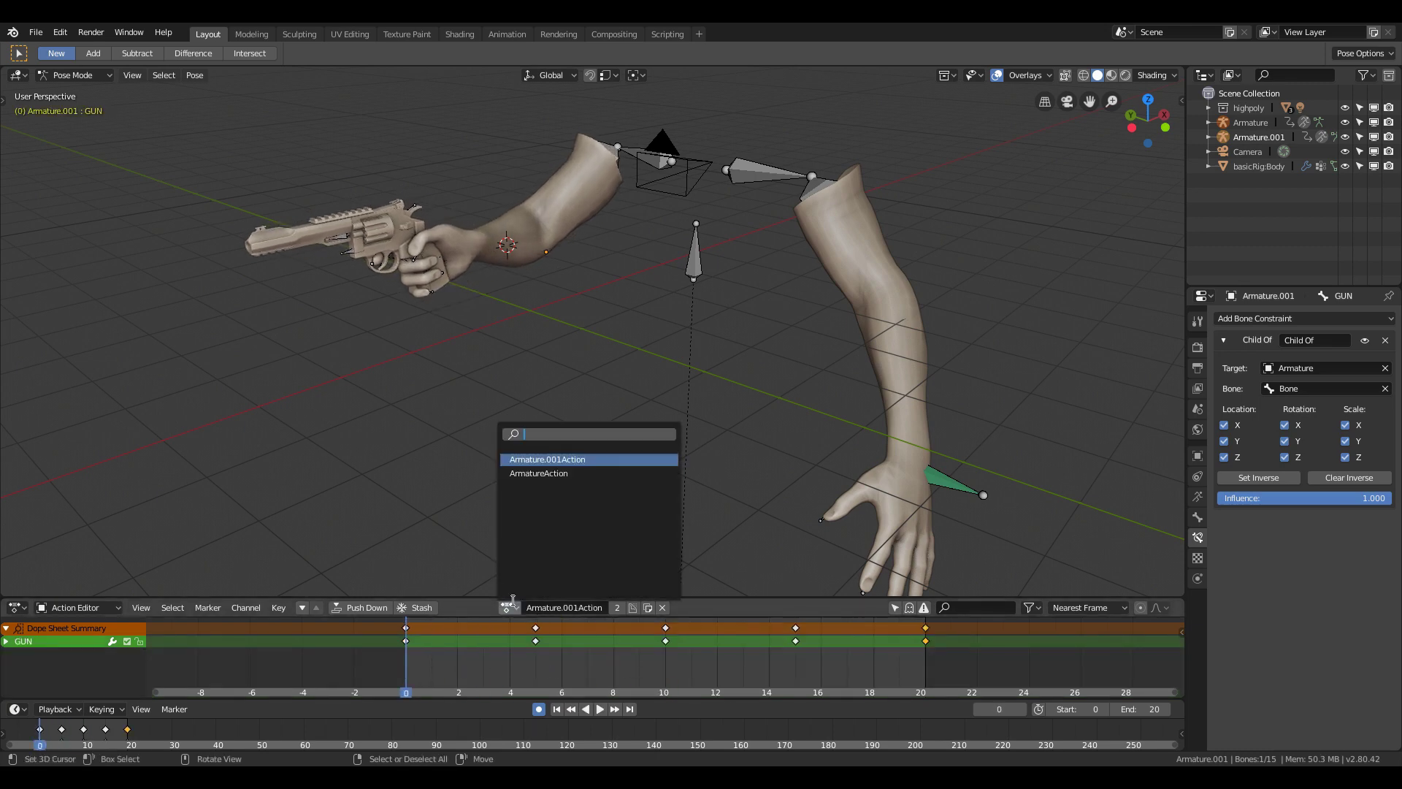
left_click(557, 458)
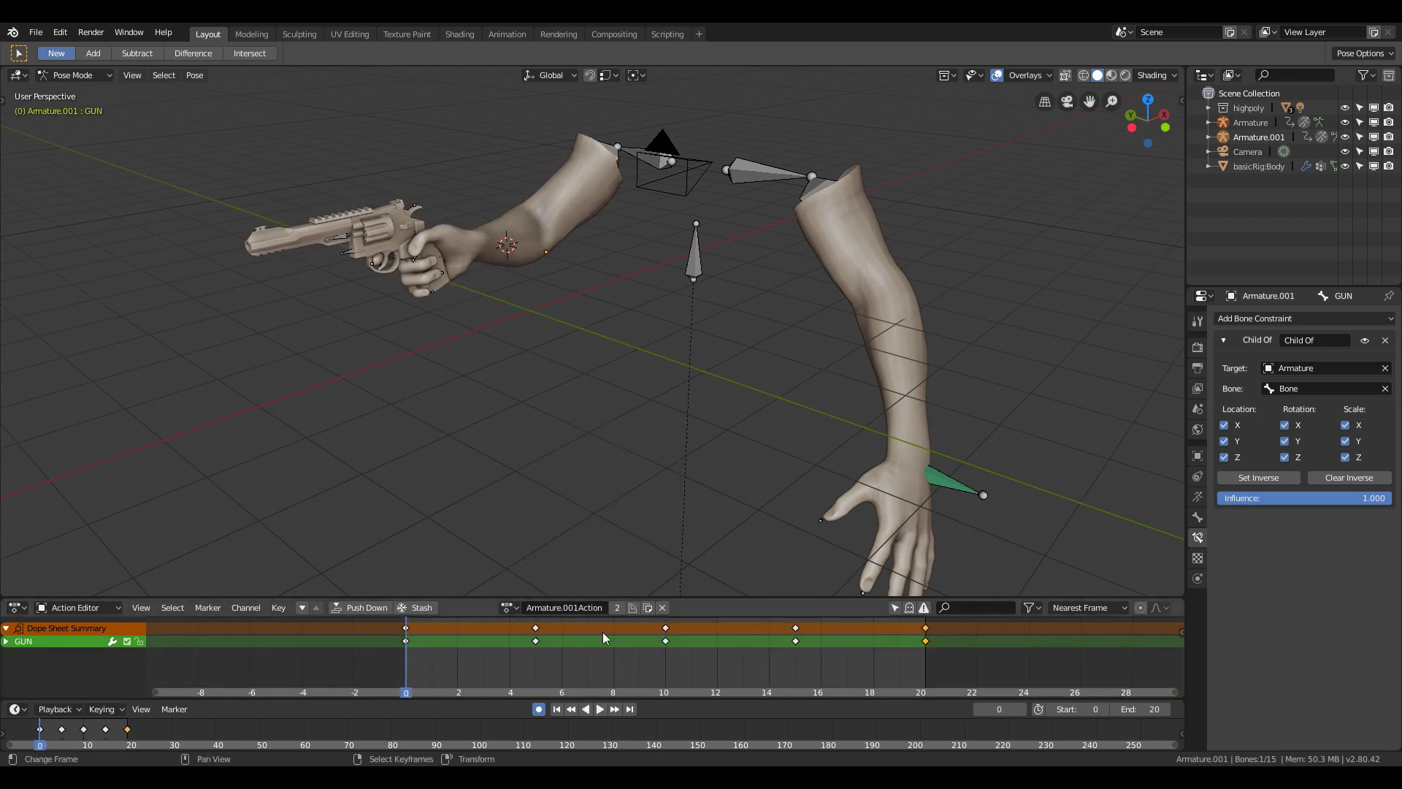
Rename the GUN action as walking, then duplicate it and name the copy shooting.
left_click(560, 608)
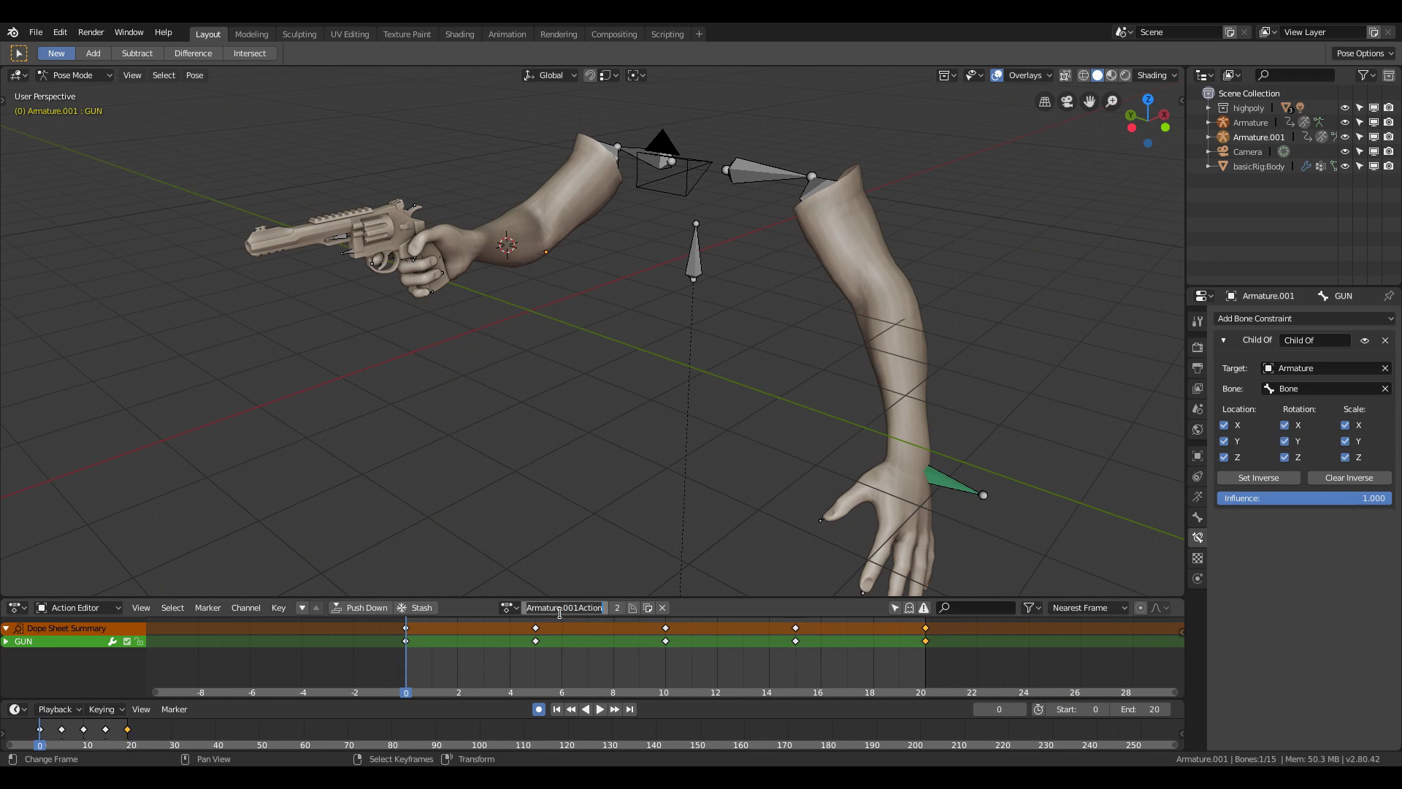
type("walking")
left_click(649, 608)
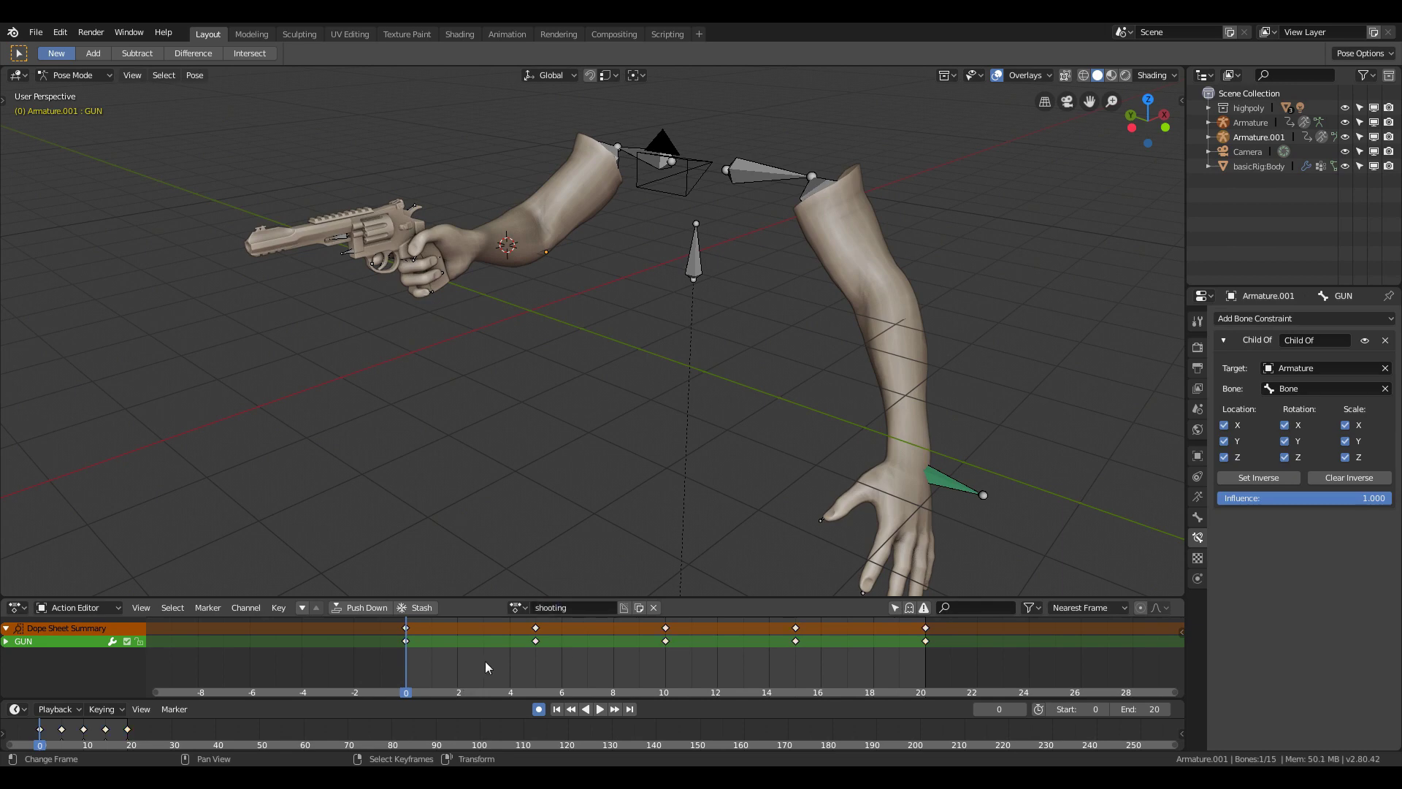
Delete the shooting action's keyframes at frames 5, 10, 15 and 20, keeping frame 0, and play it.
left_click_drag(491, 663, 935, 617)
key("x")
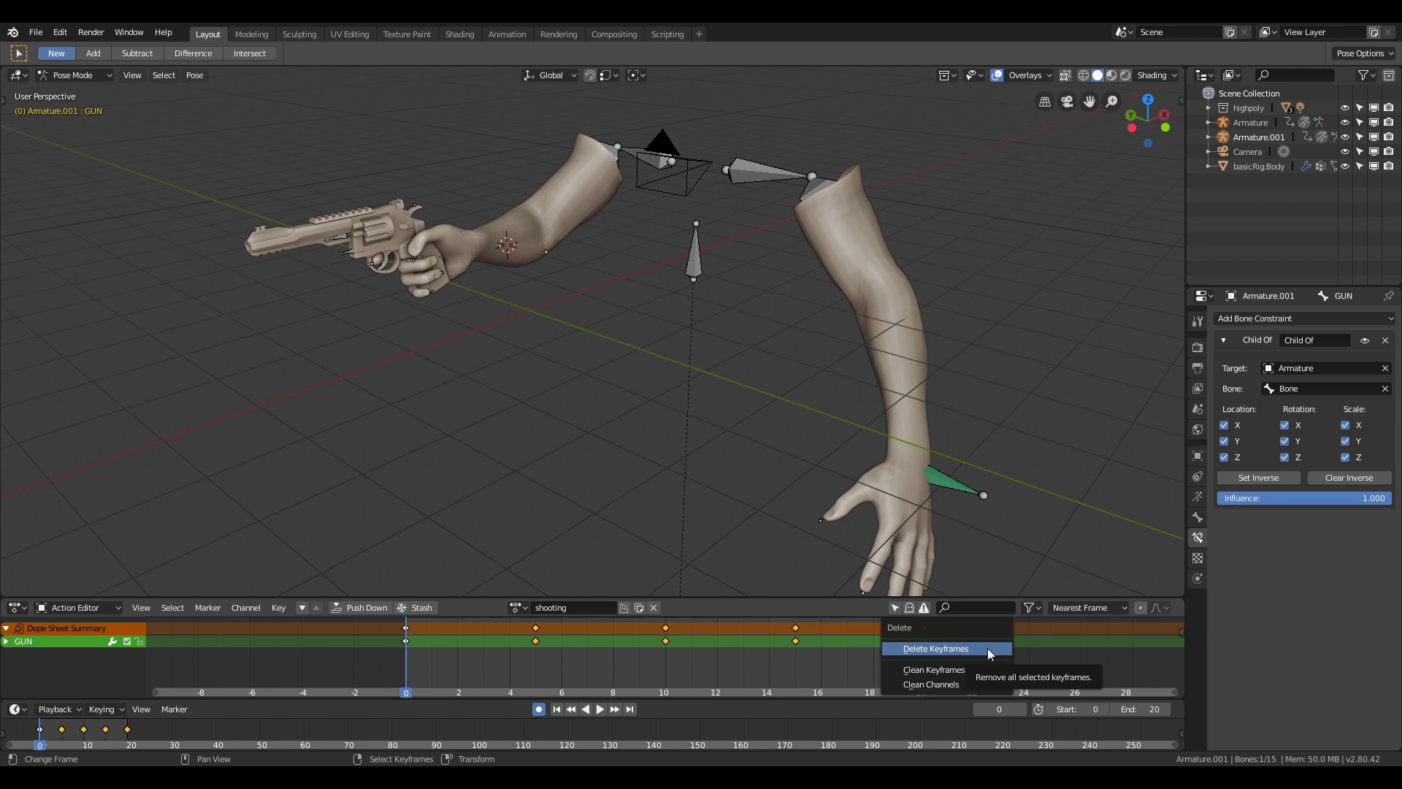
left_click(987, 647)
key("space")
key("Escape")
Load the walking action to play it, then switch back to the shooting action.
left_click(525, 611)
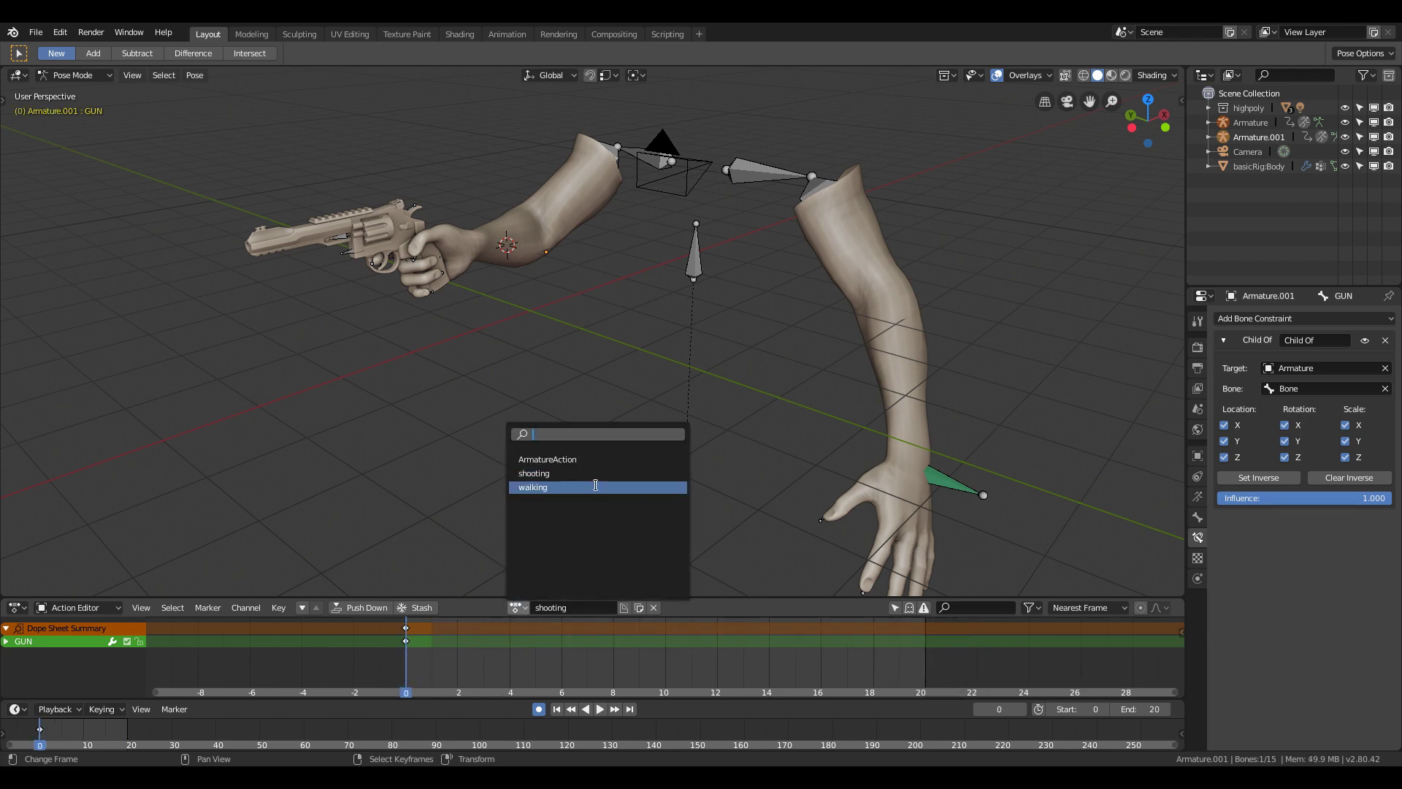
left_click(597, 486)
key("space")
key("Escape")
left_click(509, 607)
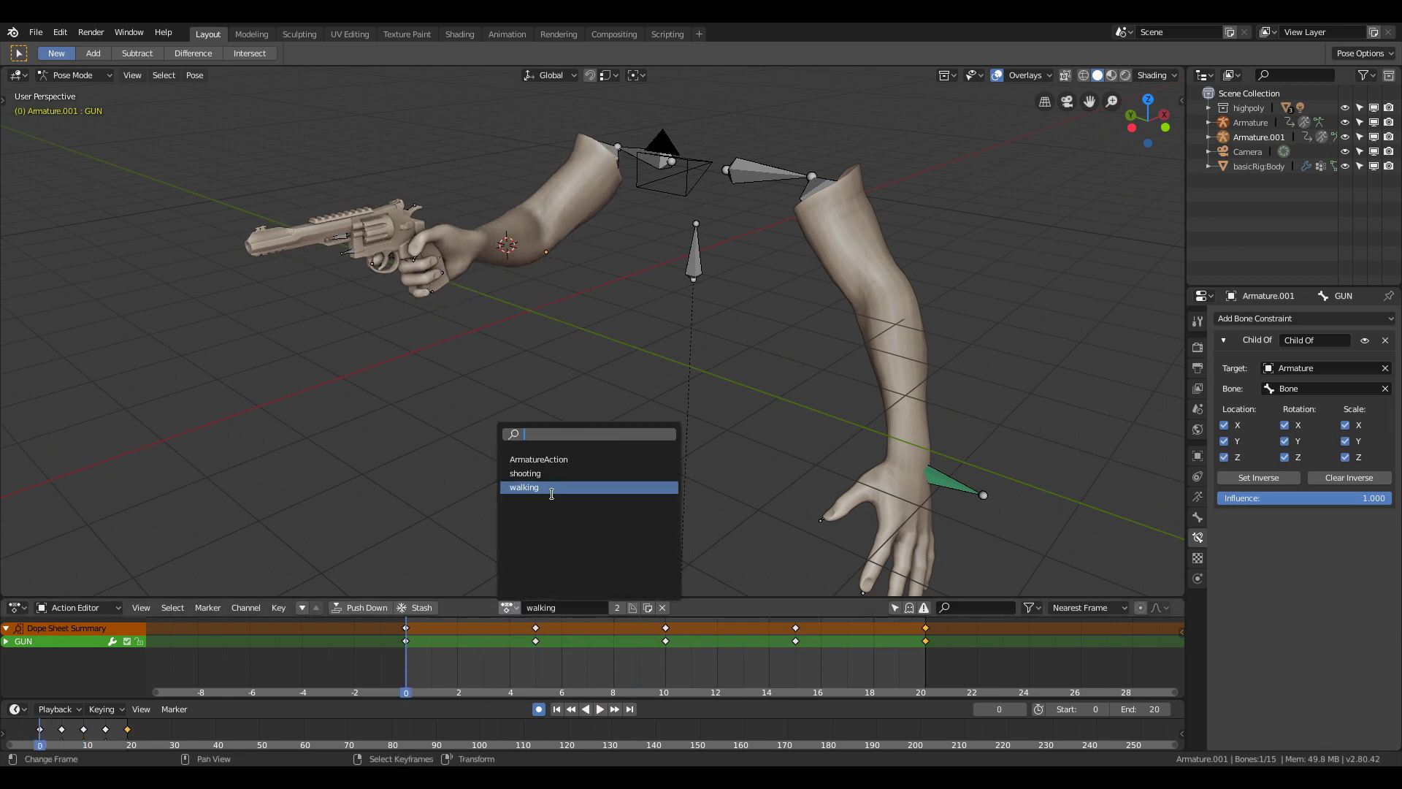
left_click(544, 473)
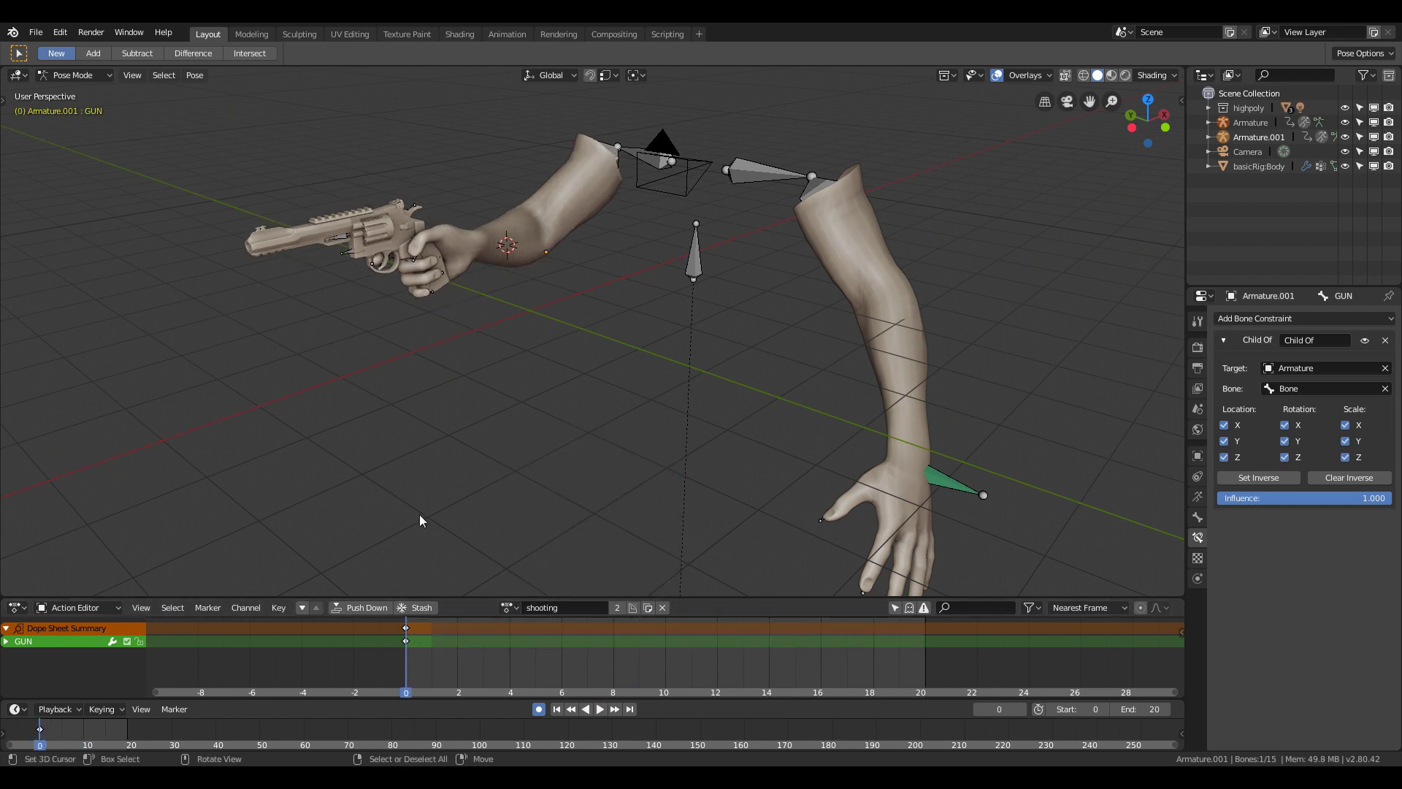
In wireframe front view at frame 10 of the shooting action, rotate the GUN bone about 35 degrees so the revolver kicks upward.
key("KP_1")
key("z")
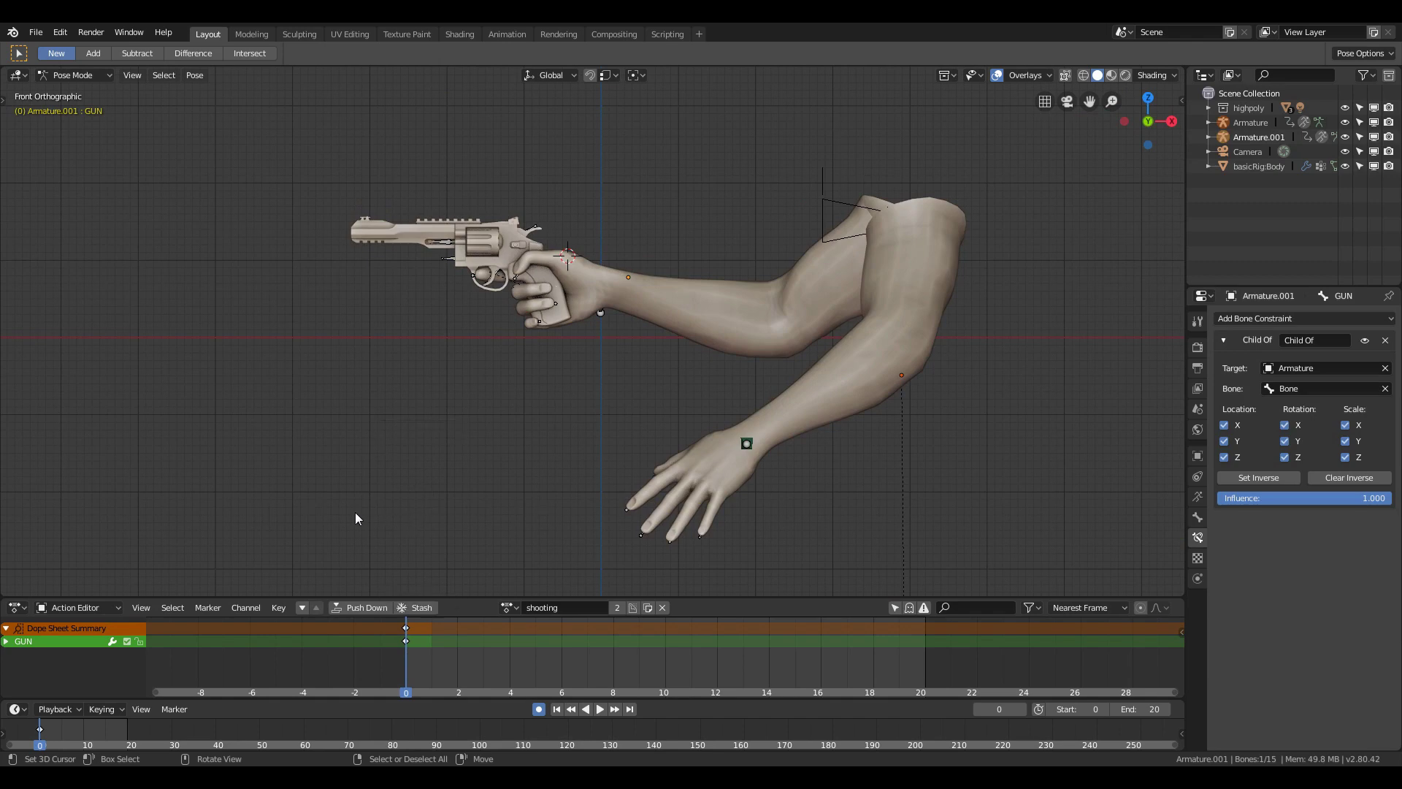
left_click(355, 511)
scroll(602, 340, "up", 5)
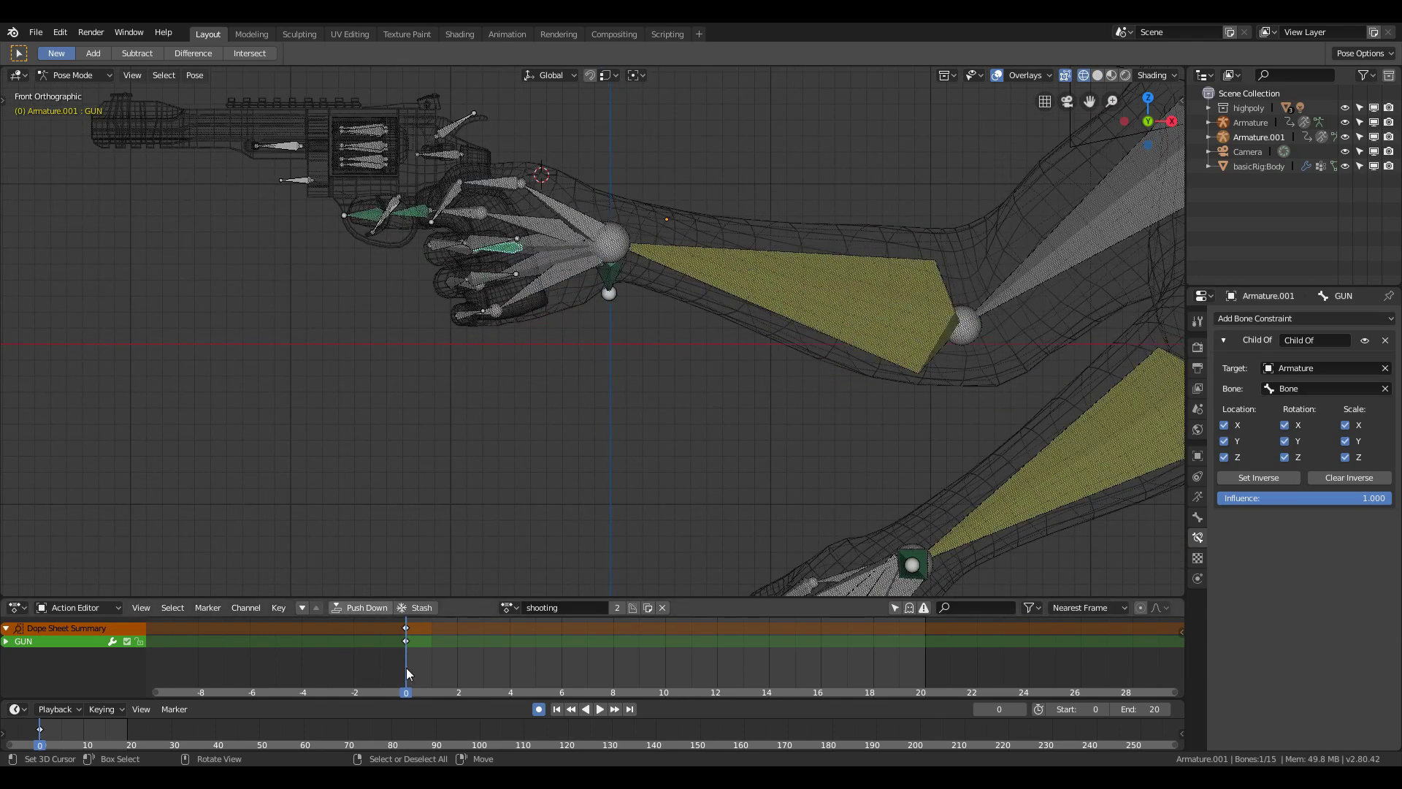
key("space")
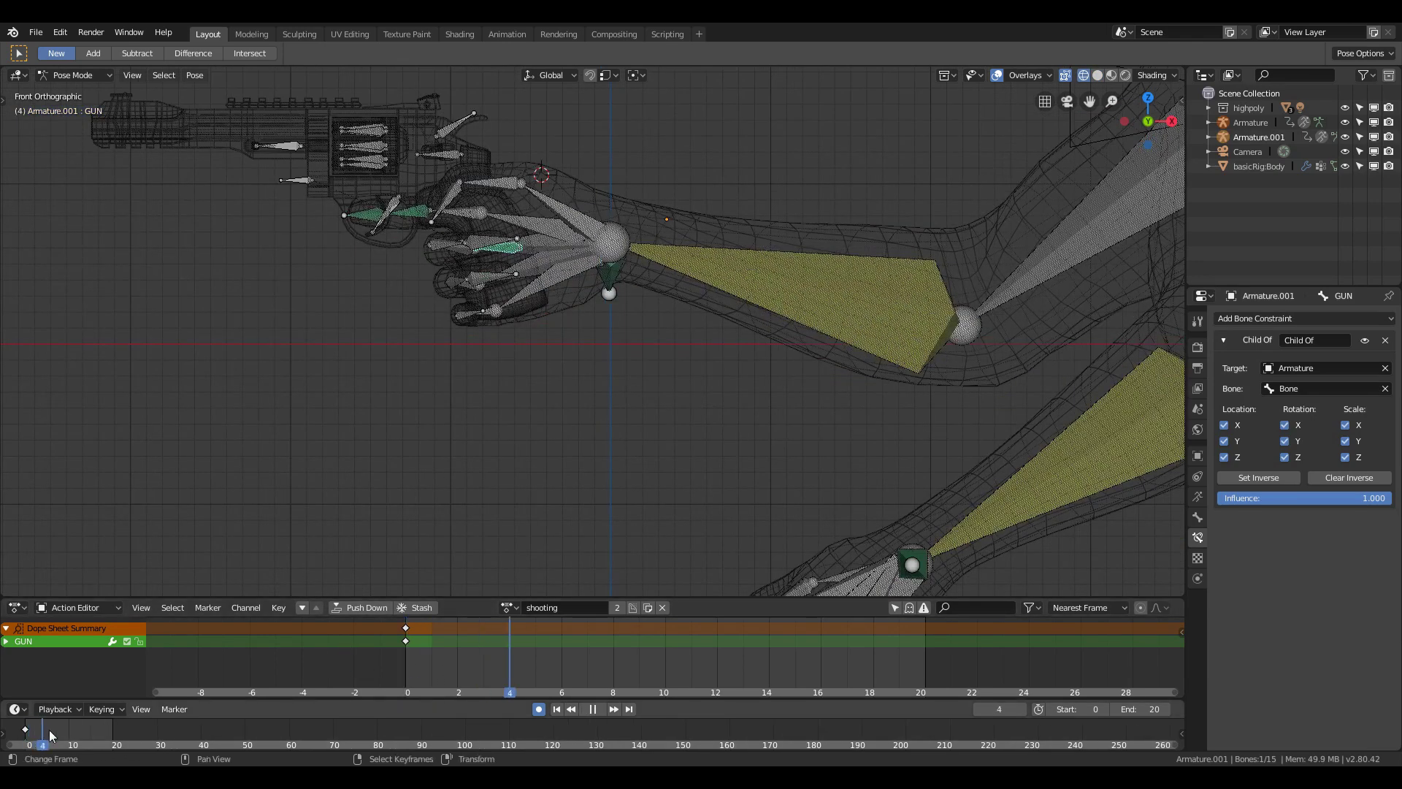
key("space")
middle_click_drag(541, 389, 704, 488, "shift")
scroll(757, 376, "down", 1)
key("r")
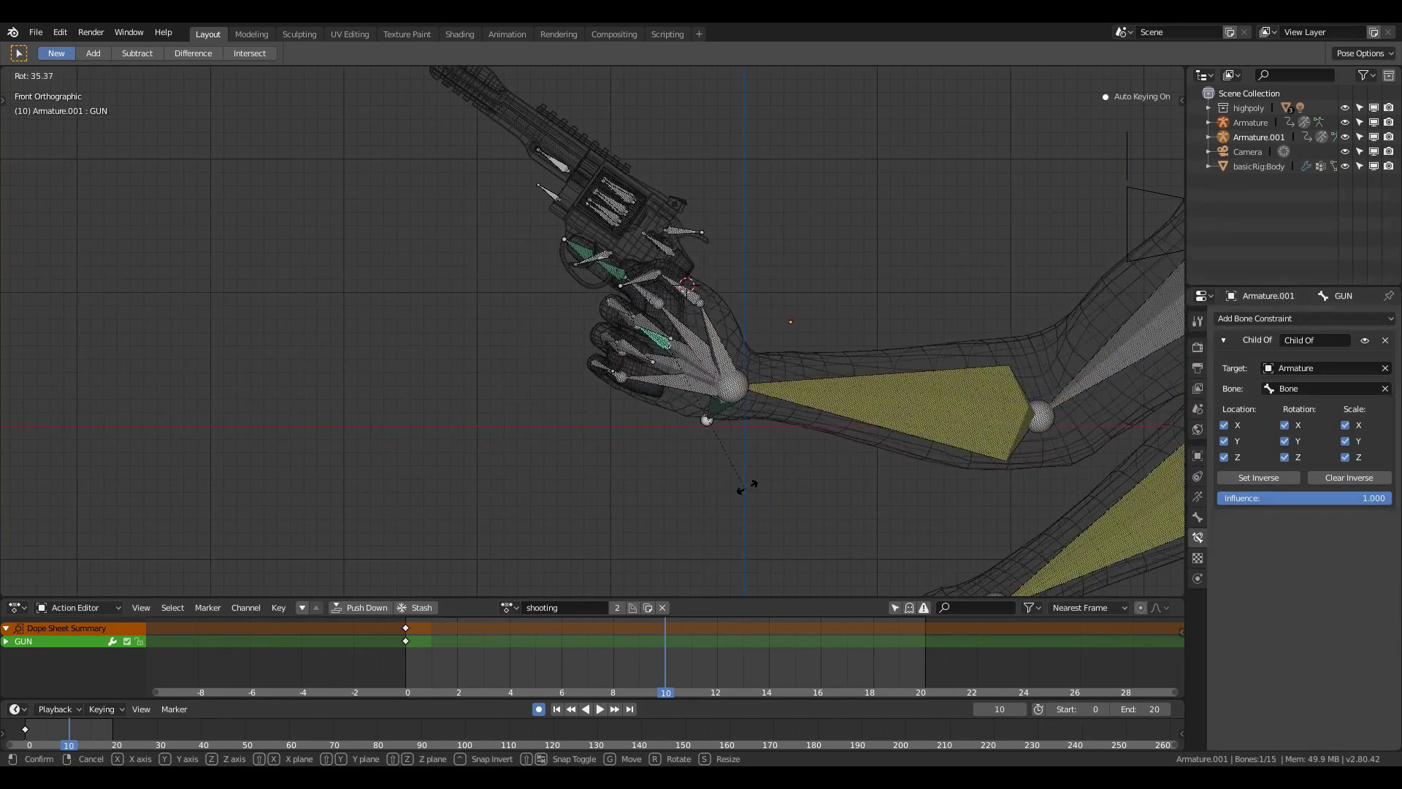
left_click(756, 488)
scroll(752, 480, "down", 4)
scroll(751, 480, "up", 4)
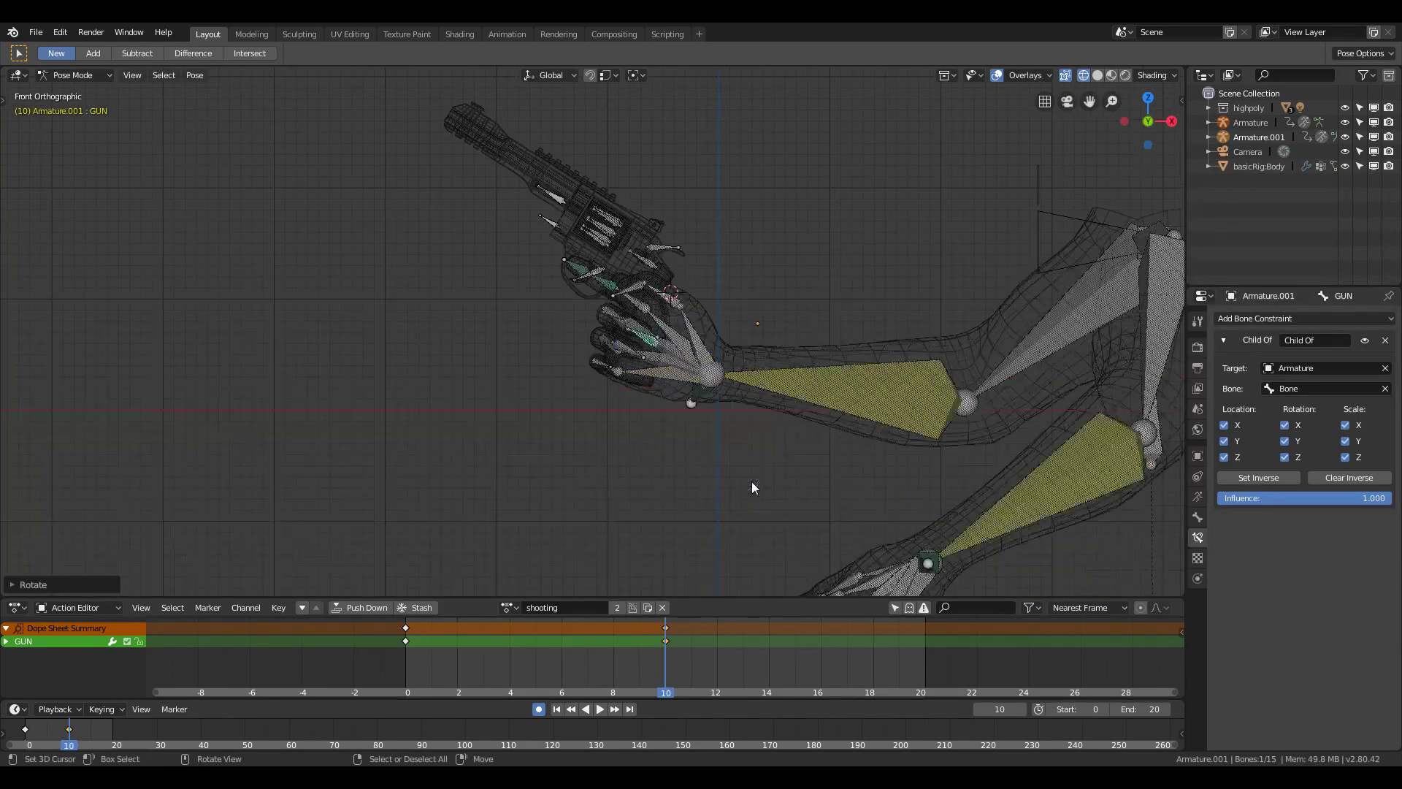
Play the shooting action, copy its frame 0 keyframe to frame 15, and play it again.
key("space")
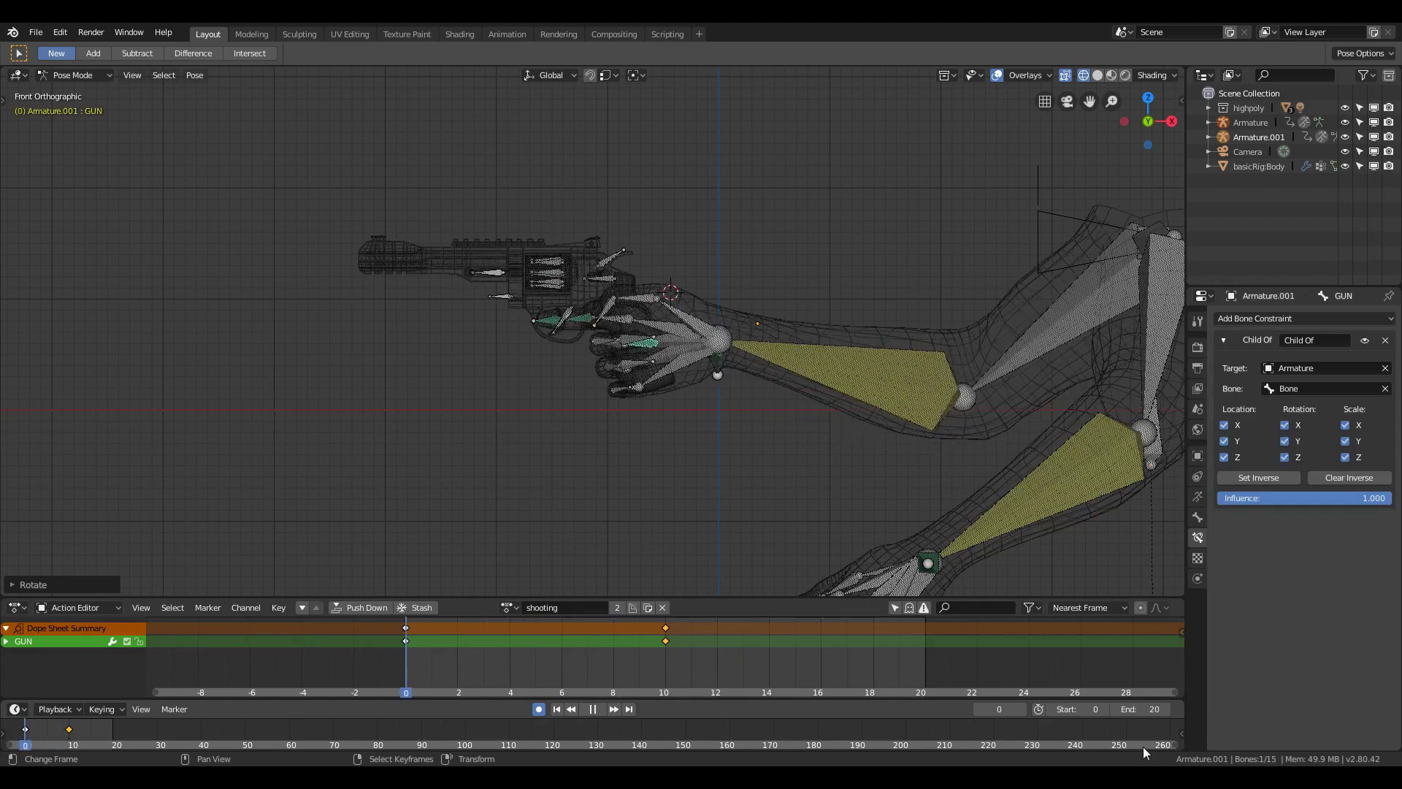
key("space")
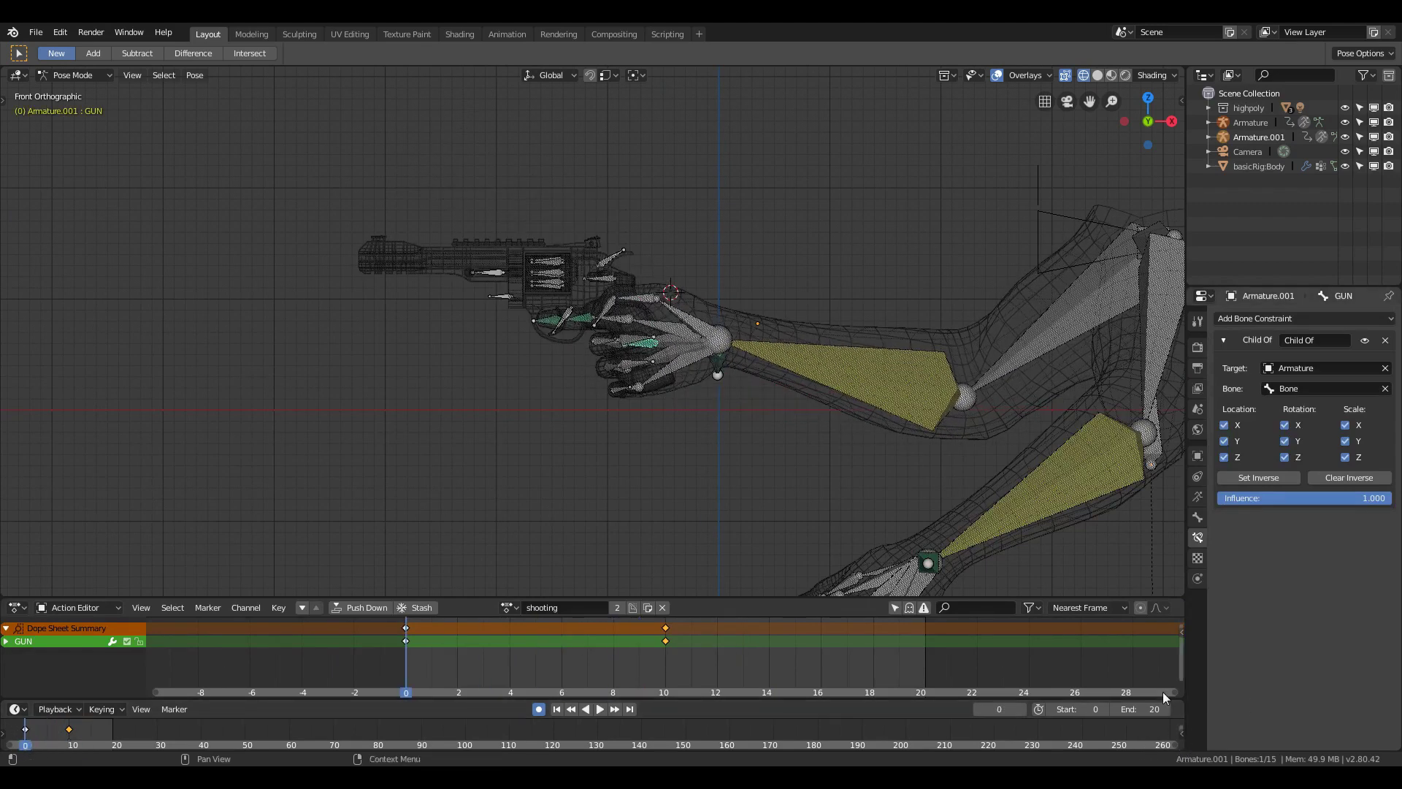
key("space")
left_click(25, 728)
key("shift+d")
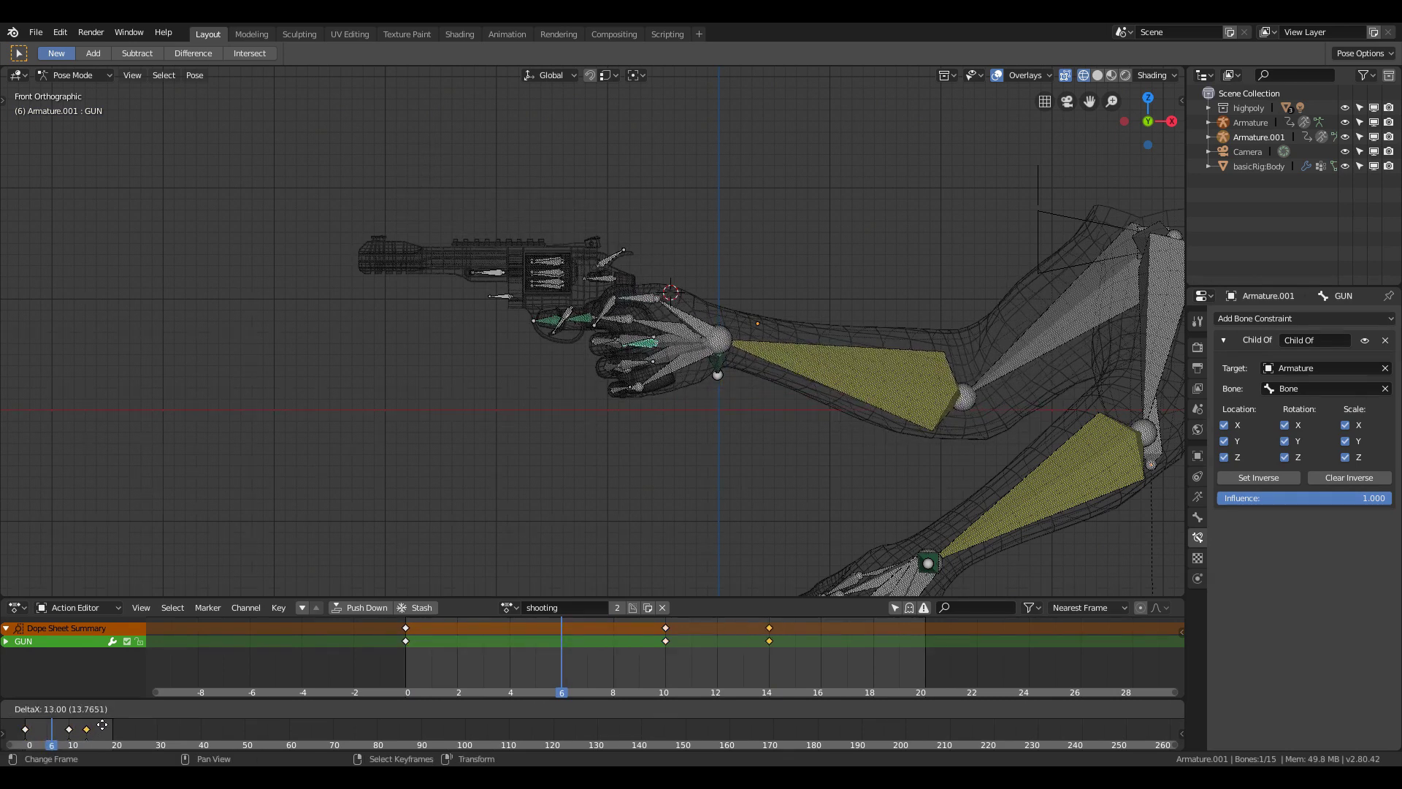
left_click(105, 725)
key("space")
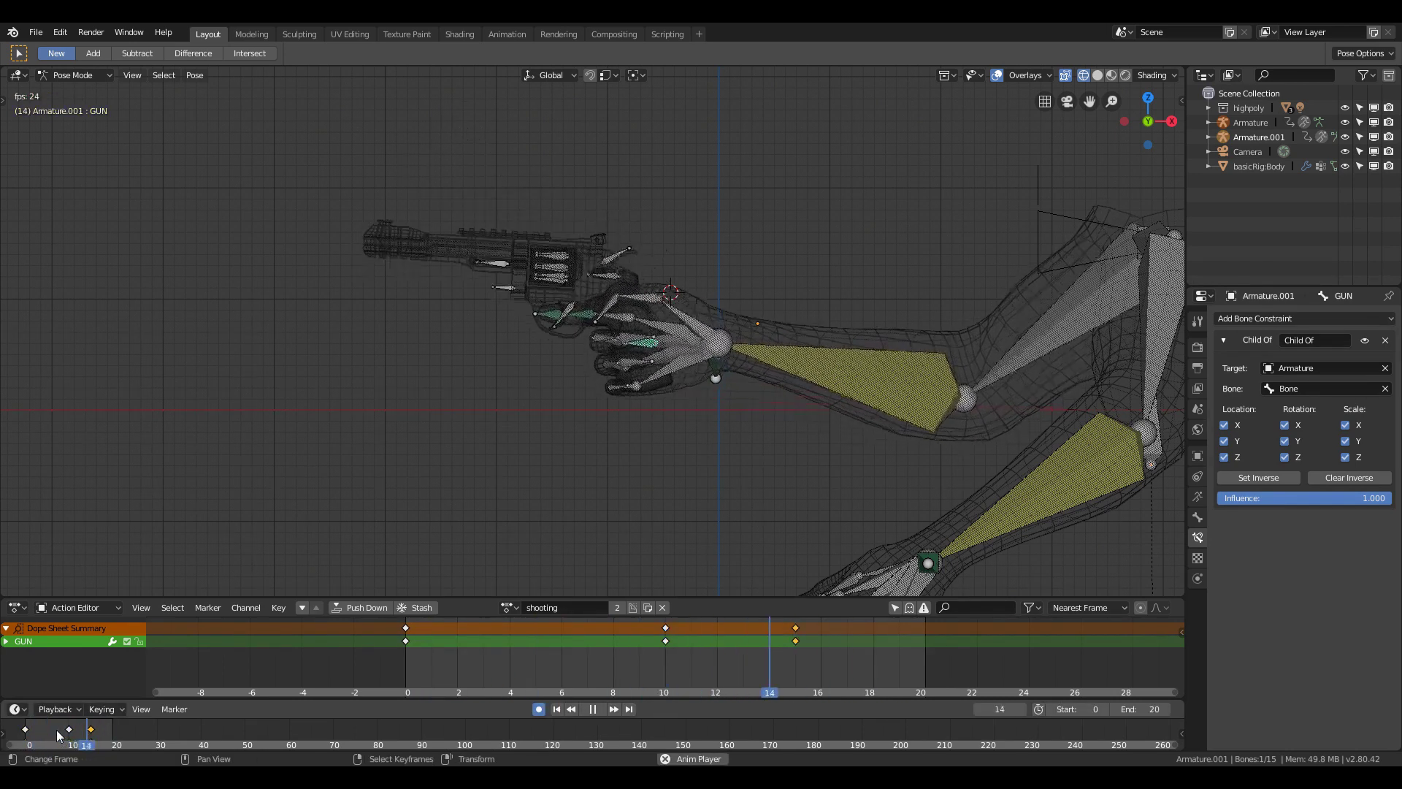
key("space")
Retime the shooting action by moving the recoil keyframe to frame 5 and the return keyframe to frame 9.
key("b")
left_click_drag(64, 725, 129, 747)
key("g")
left_click(81, 731)
left_click(70, 728)
key("g")
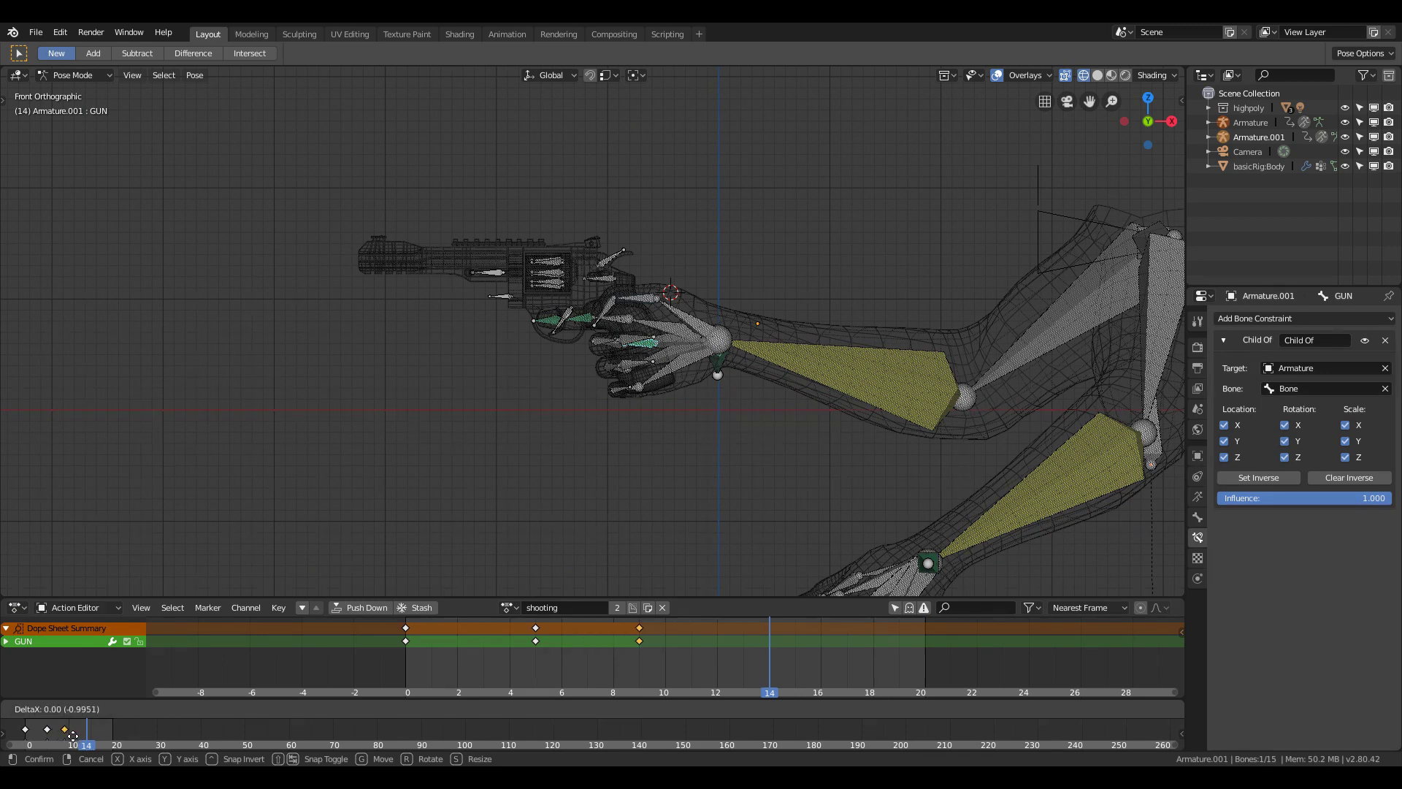
left_click(85, 739)
Set the playback end frame to 13 and watch the shooting action in solid shading.
key("space")
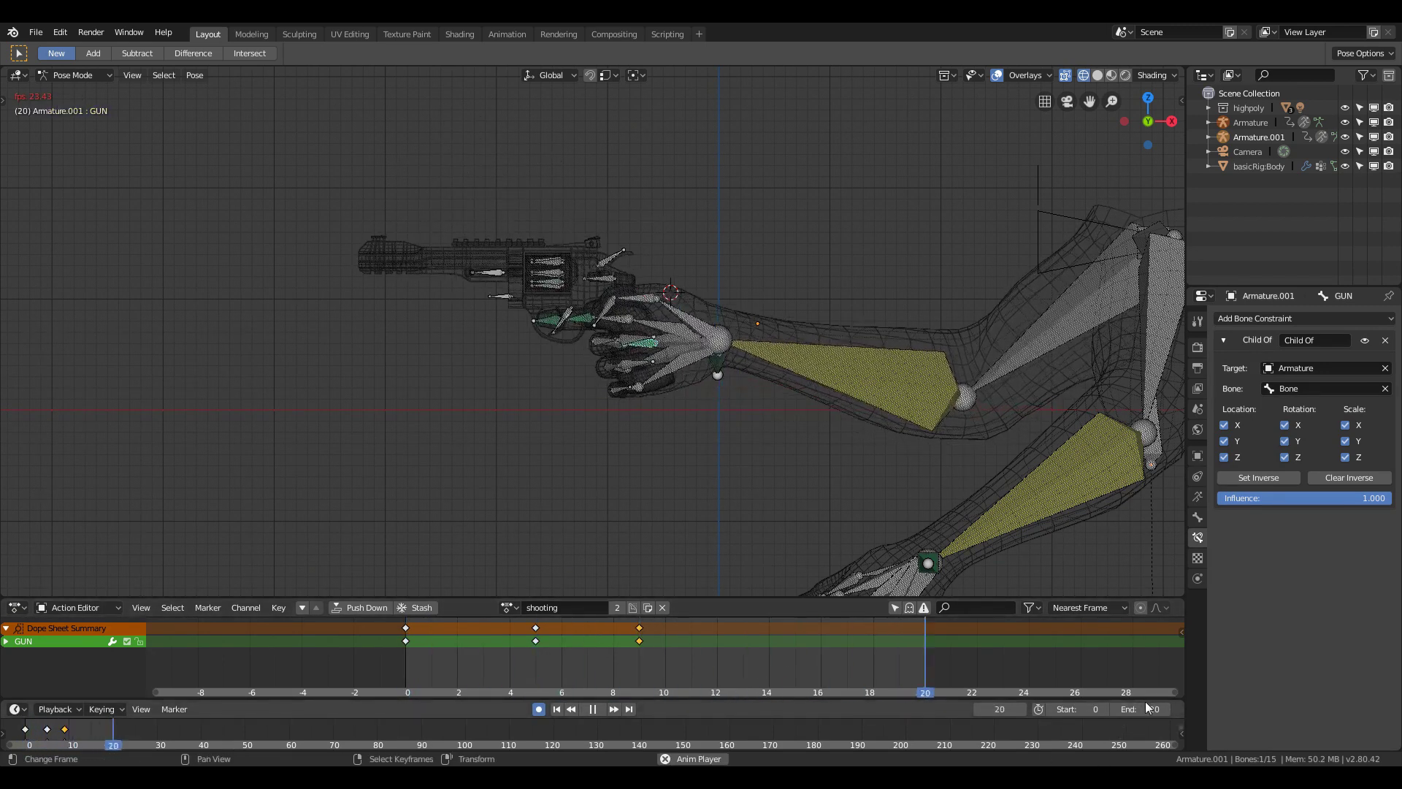
mouse_move(1139, 708)
left_mouse_down()
mouse_move(1070, 708)
mouse_move(1114, 708)
left_mouse_up()
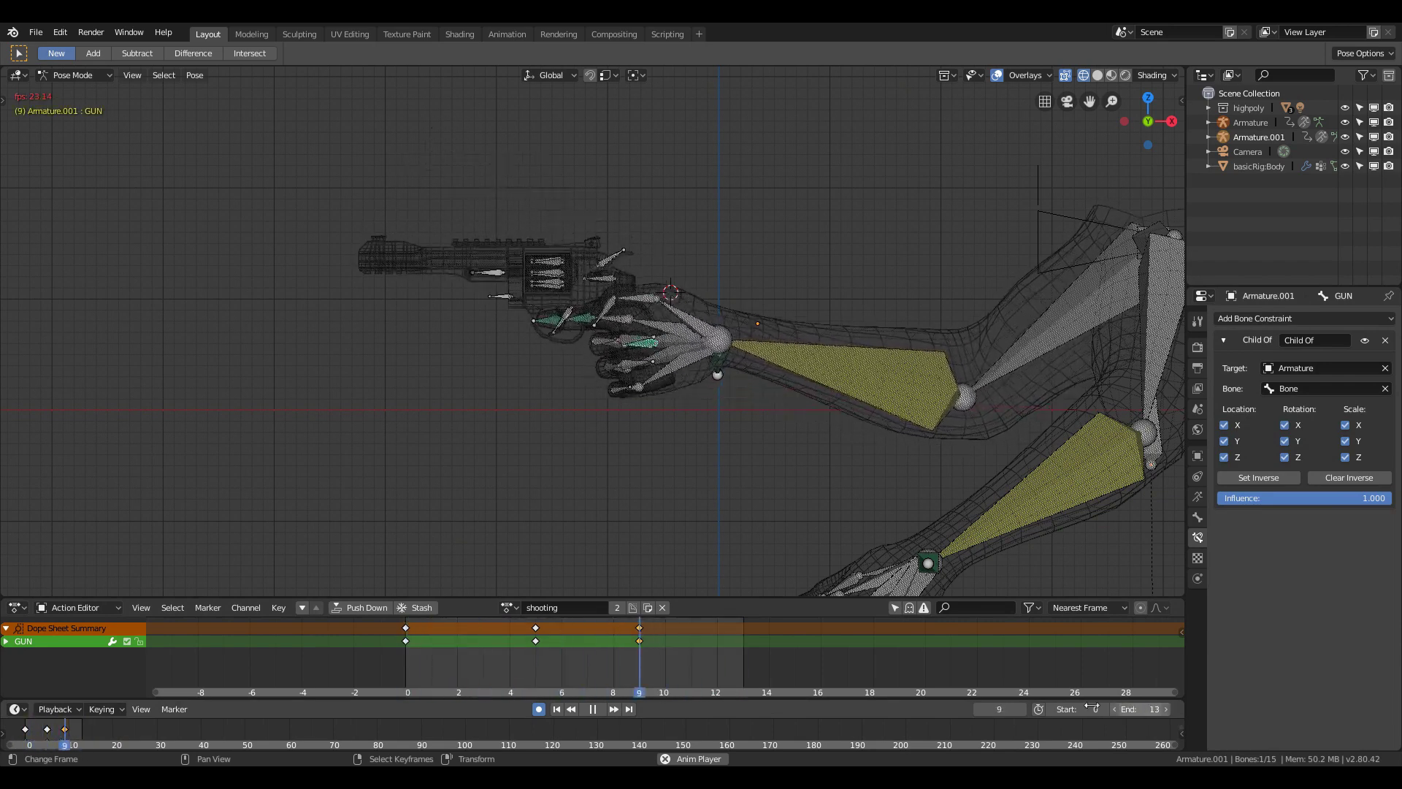
key("shift+z")
mouse_move(597, 544)
middle_mouse_down()
mouse_move(632, 514)
mouse_move(505, 523)
middle_mouse_up()
key("space")
Load the walking action and play it for comparison, then load the shooting action again.
left_click(509, 607)
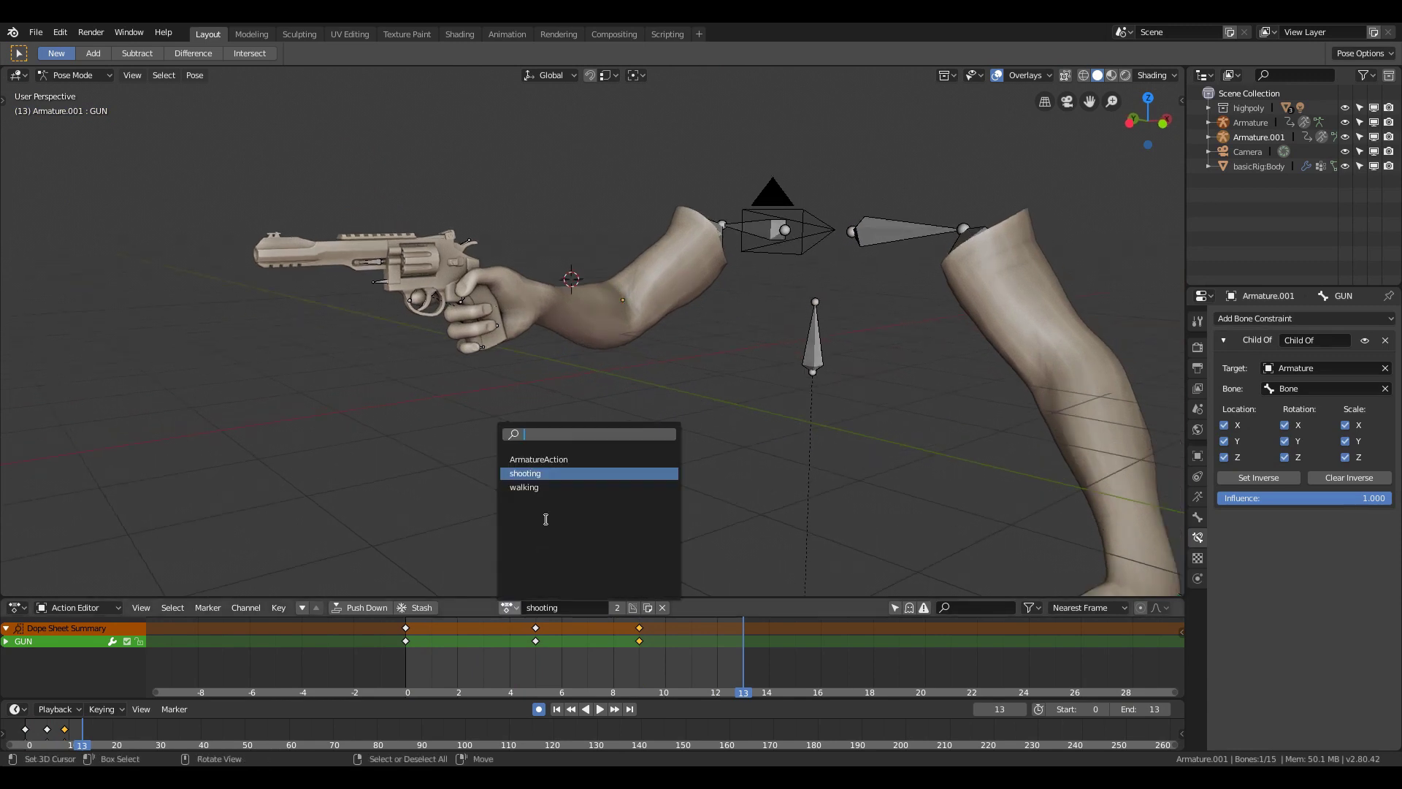
left_click(547, 487)
key("space")
key("space")
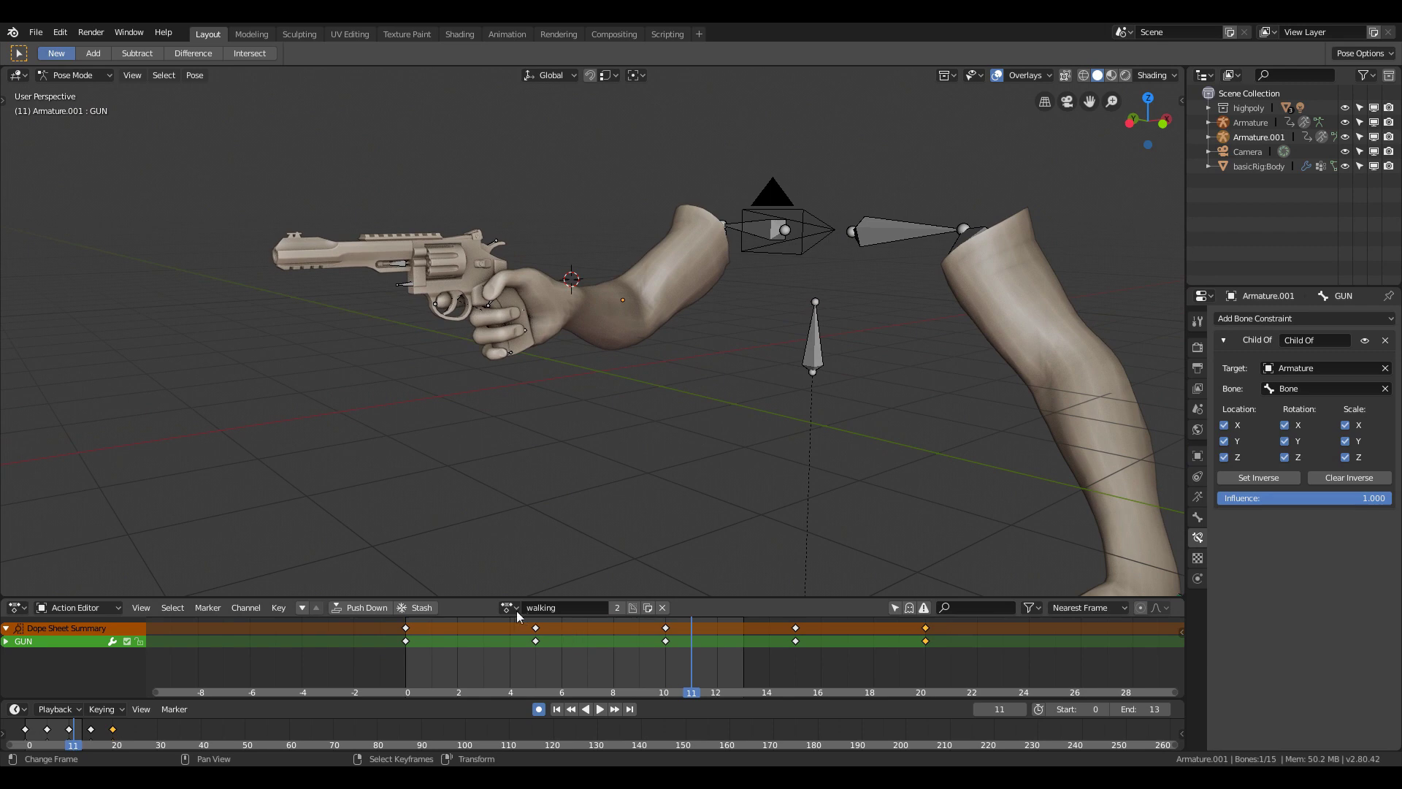
left_click(508, 607)
left_click(546, 472)
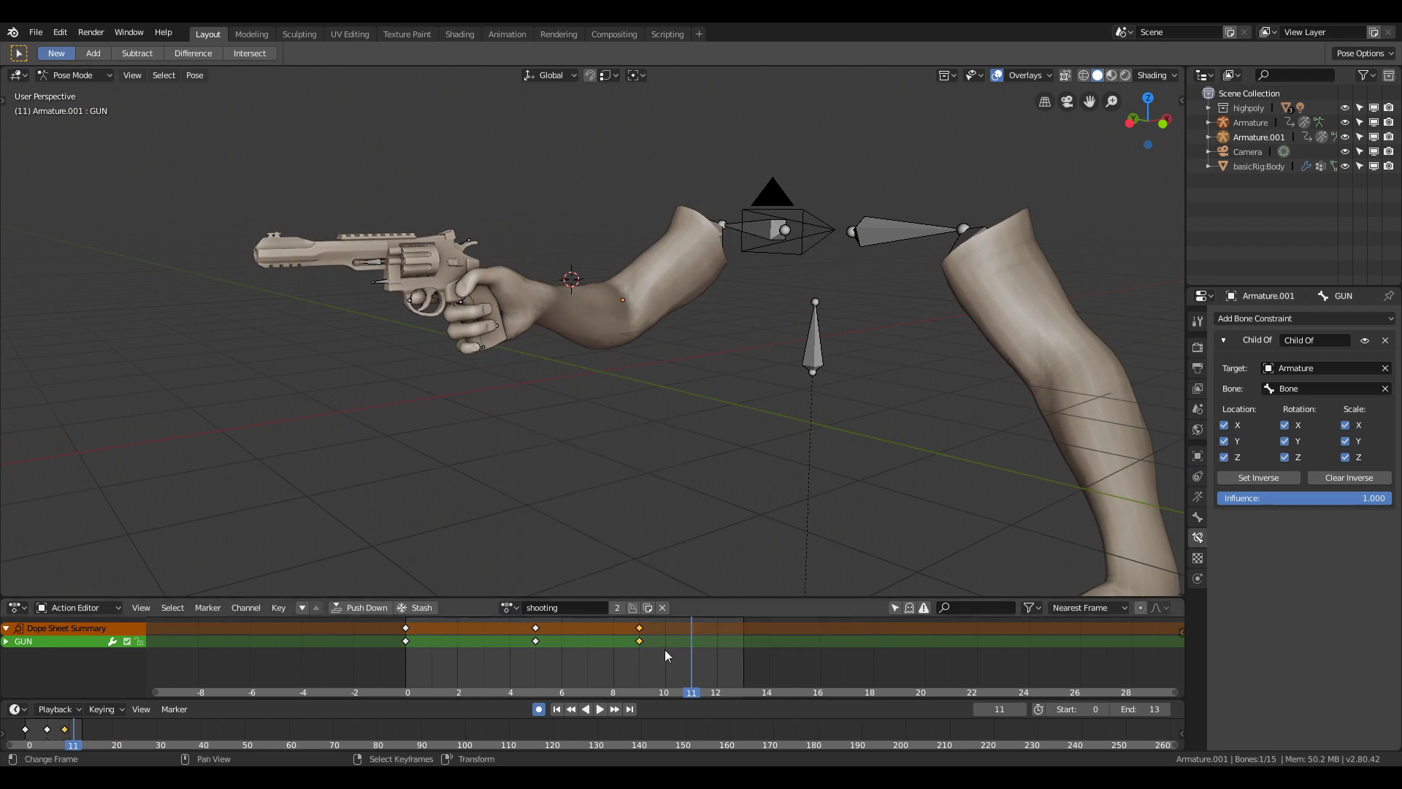
Return the shooting action to frame 0, then switch to Object Mode with the scene shown in wireframe.
left_click_drag(664, 655, 312, 633)
scroll(442, 389, "down", 3)
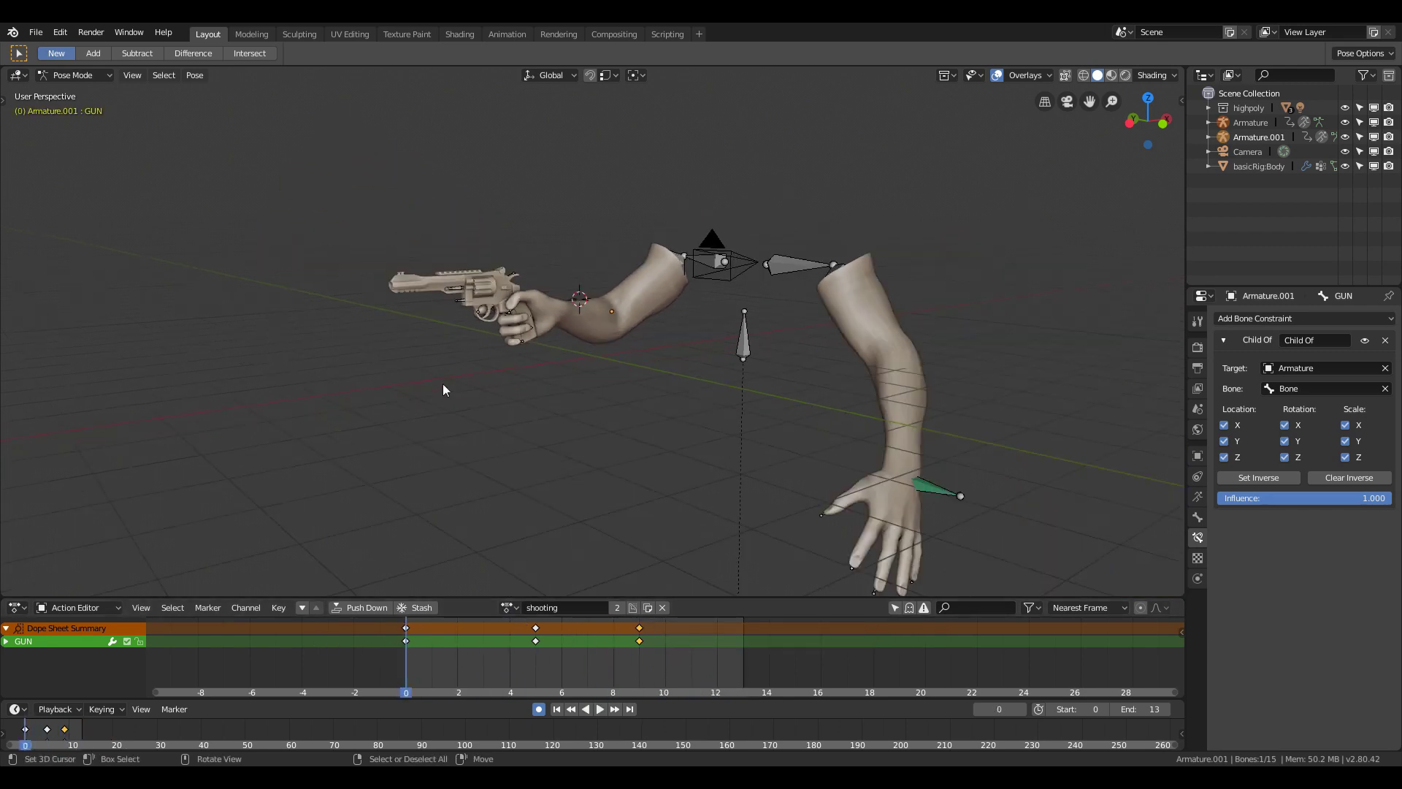
left_click(90, 79)
left_click(91, 92)
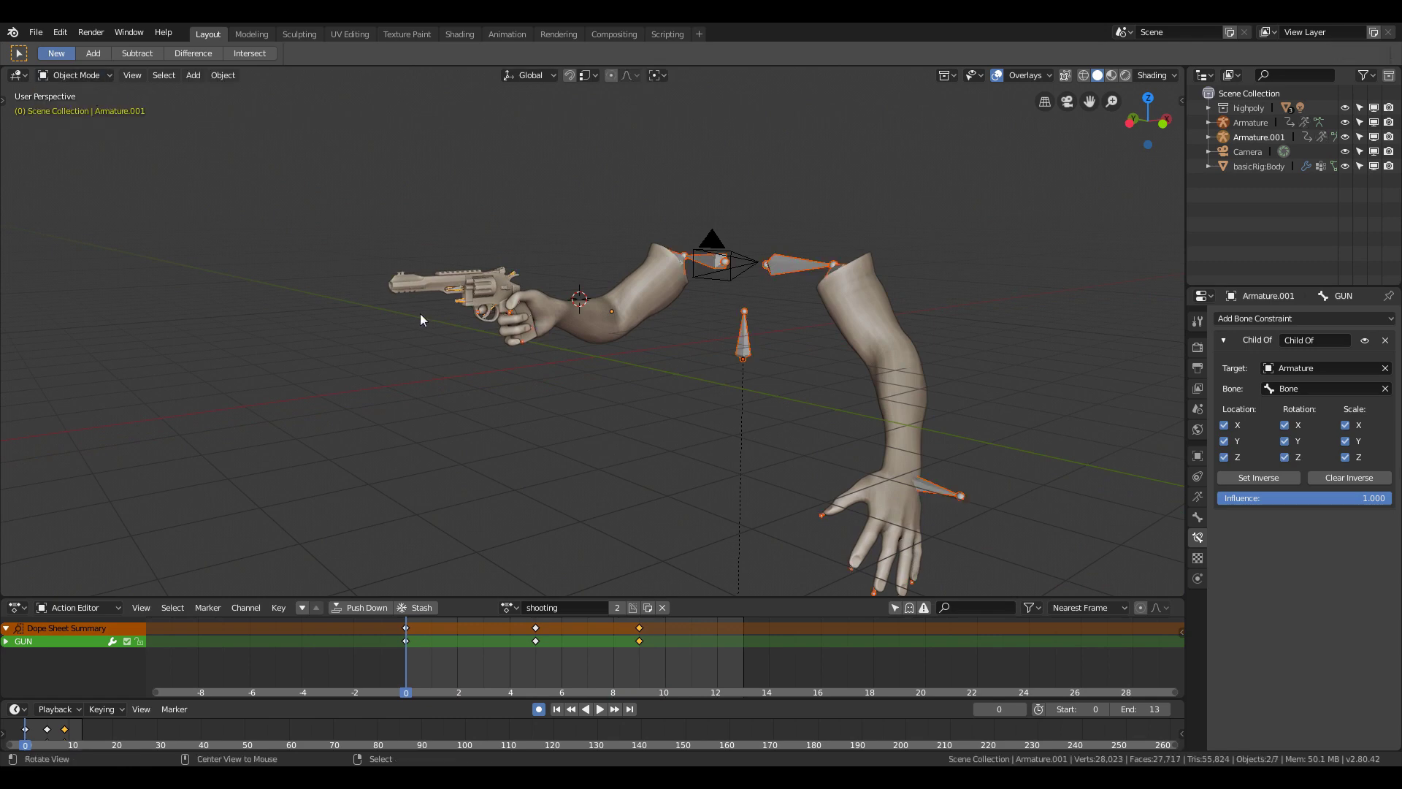
middle_click_drag(458, 356, 510, 395)
scroll(546, 370, "up", 3)
key("z")
left_click(283, 403)
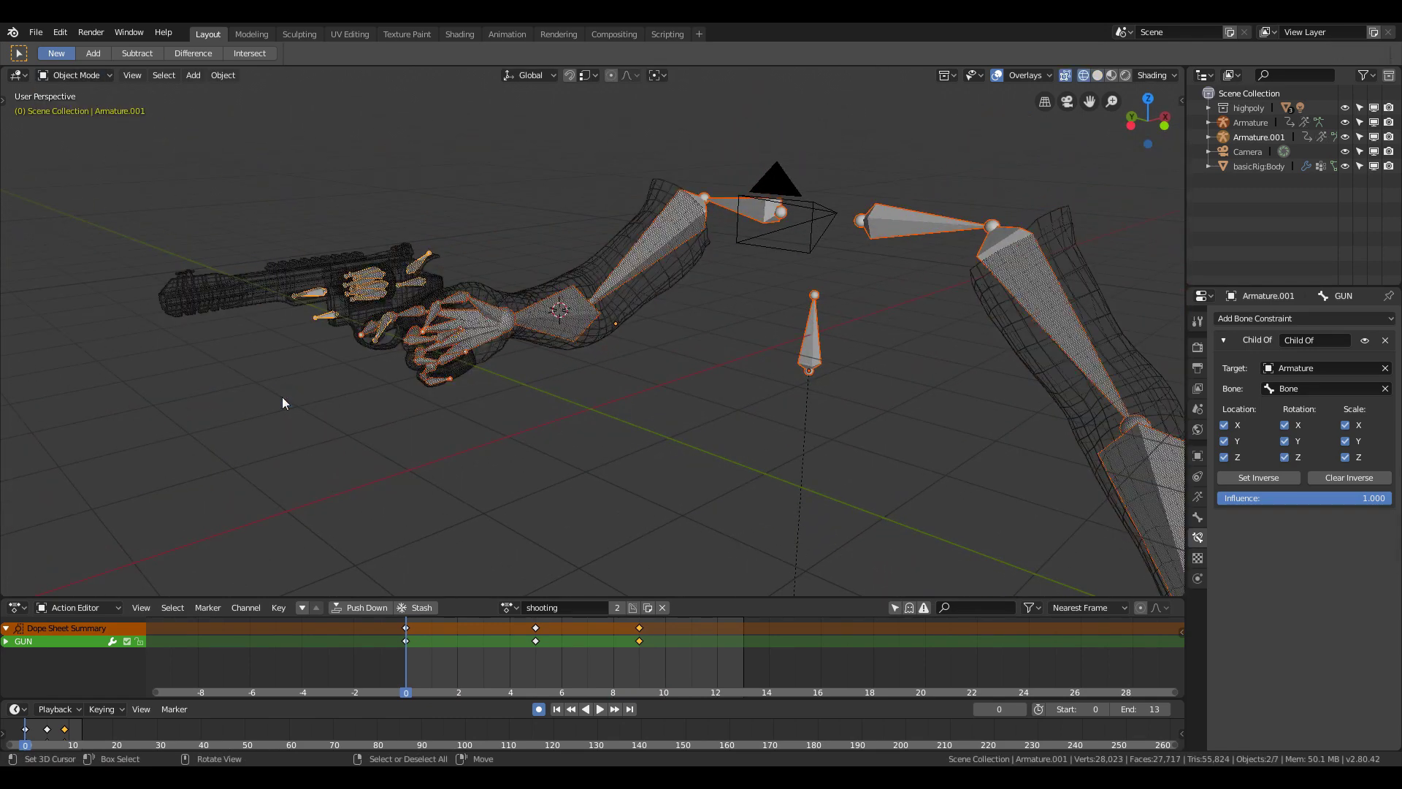
Select both armatures with Armature as the active one, enter Pose Mode and play the animation.
left_click(867, 206)
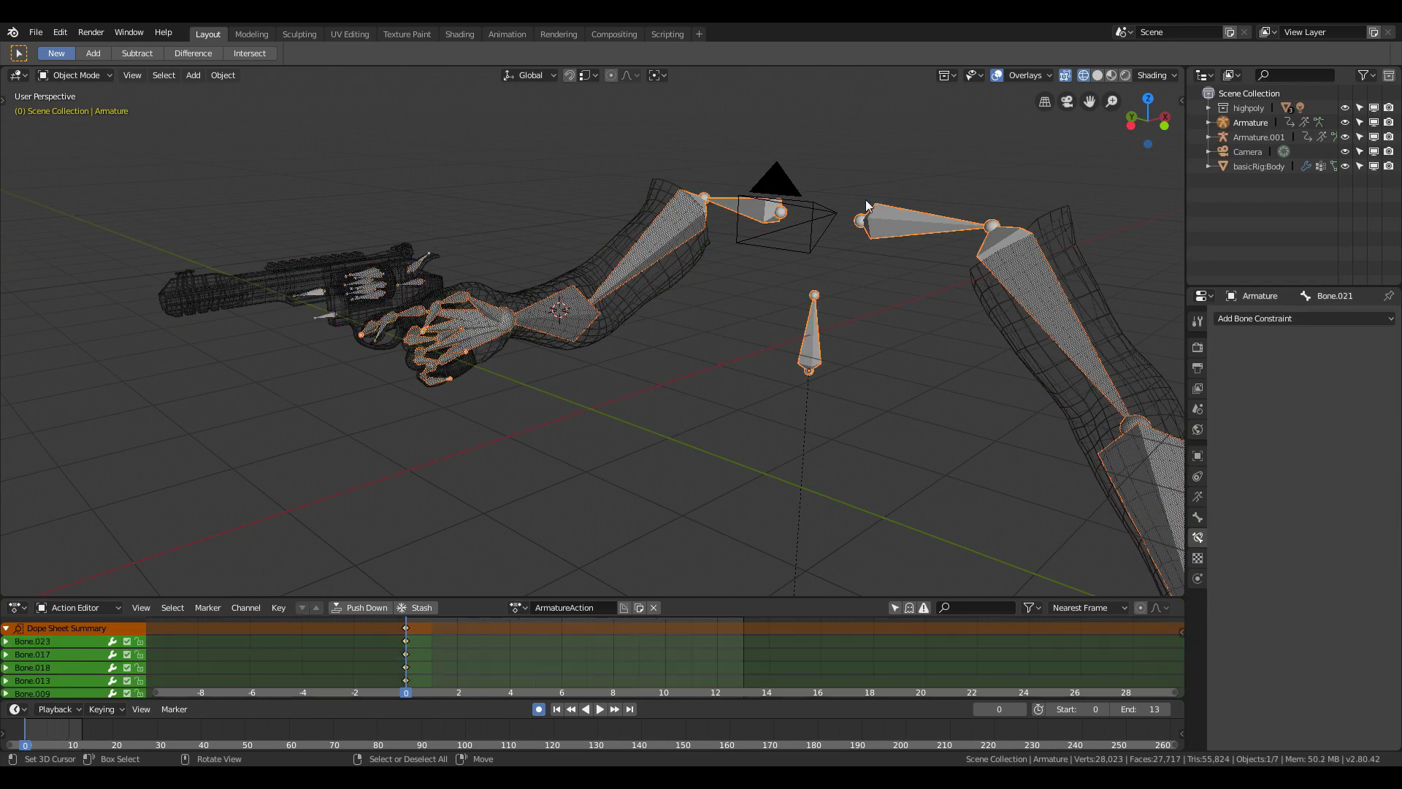
left_click(439, 250)
left_click(439, 250)
left_click(872, 222)
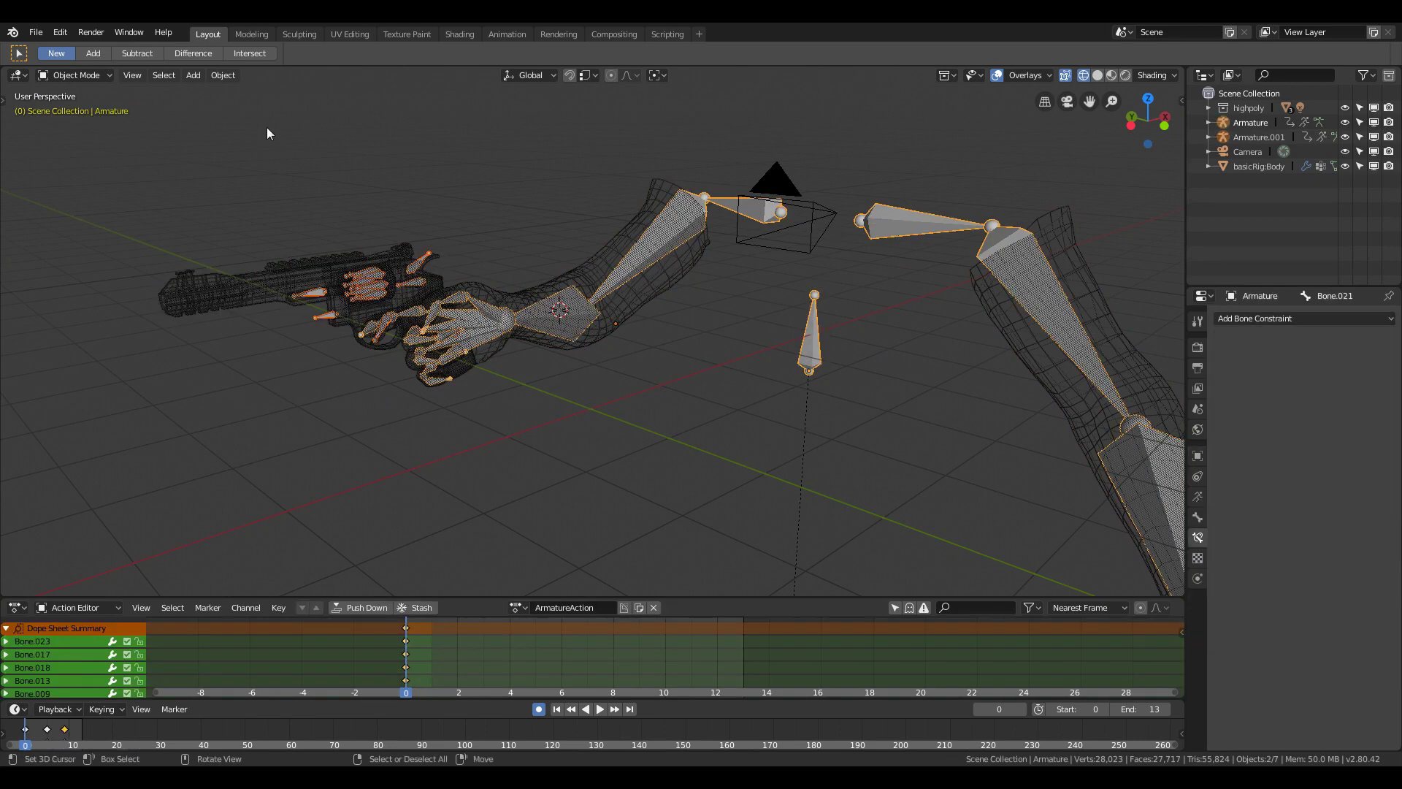
left_click(73, 75)
left_click(73, 125)
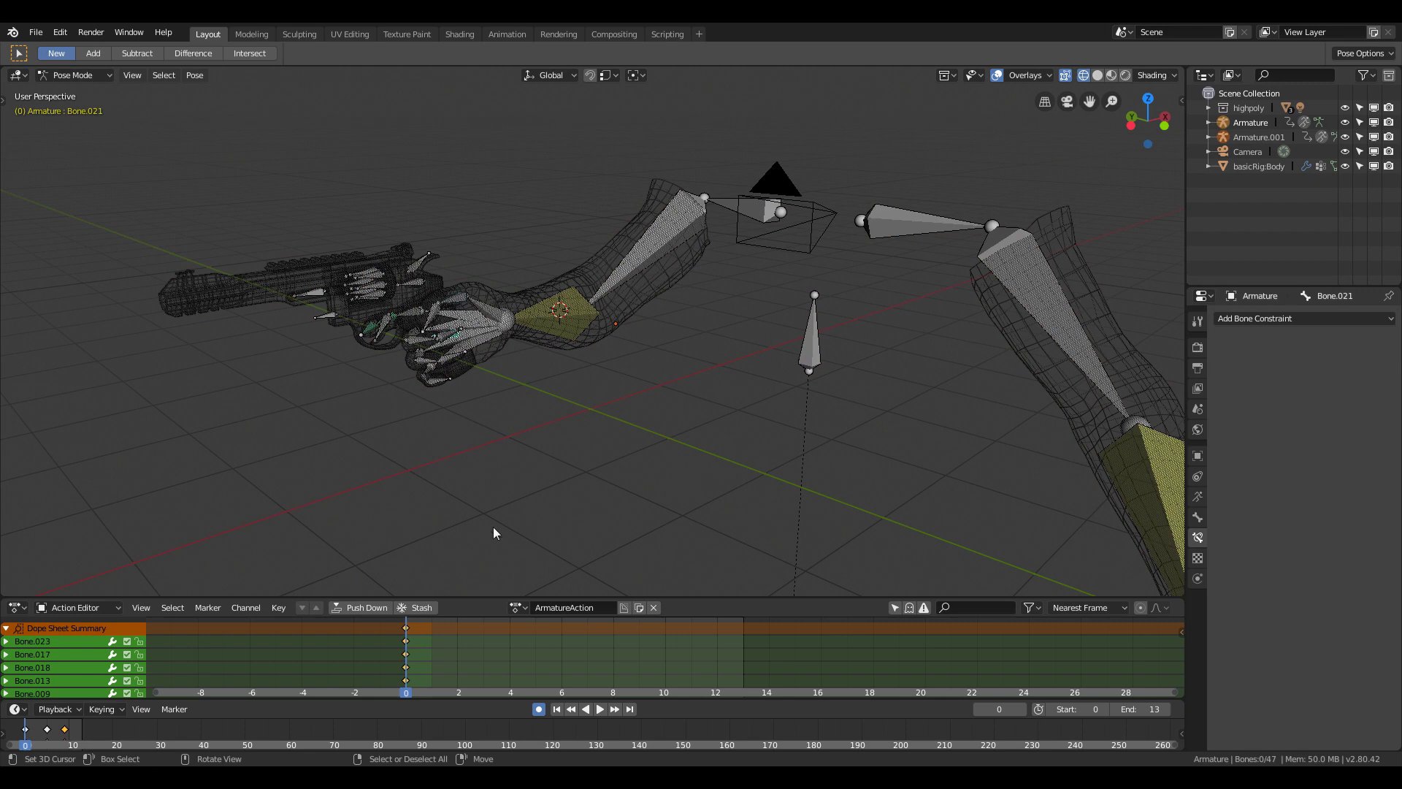
key("space")
key("Escape")
Assign the walking action to Armature and play it.
left_click(519, 607)
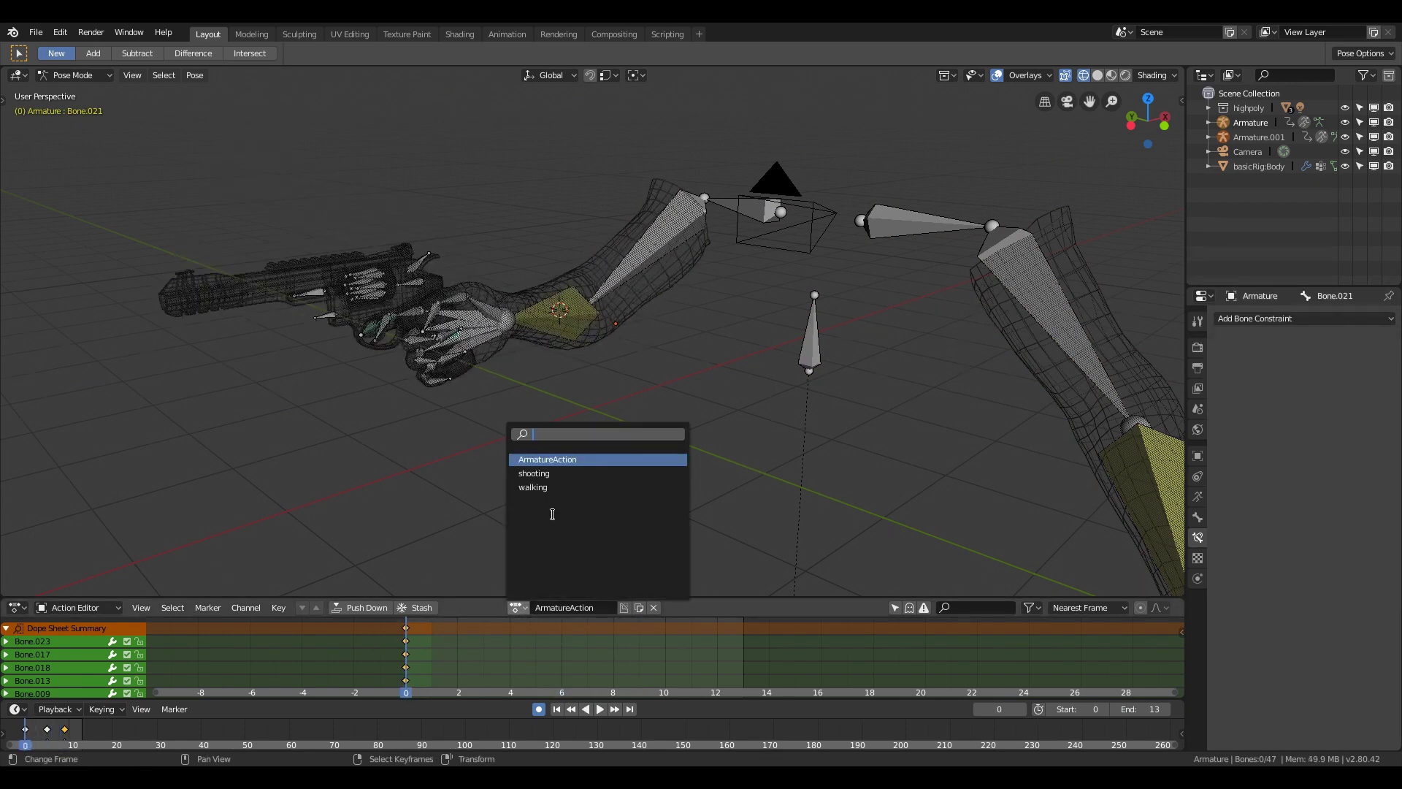
left_click(555, 487)
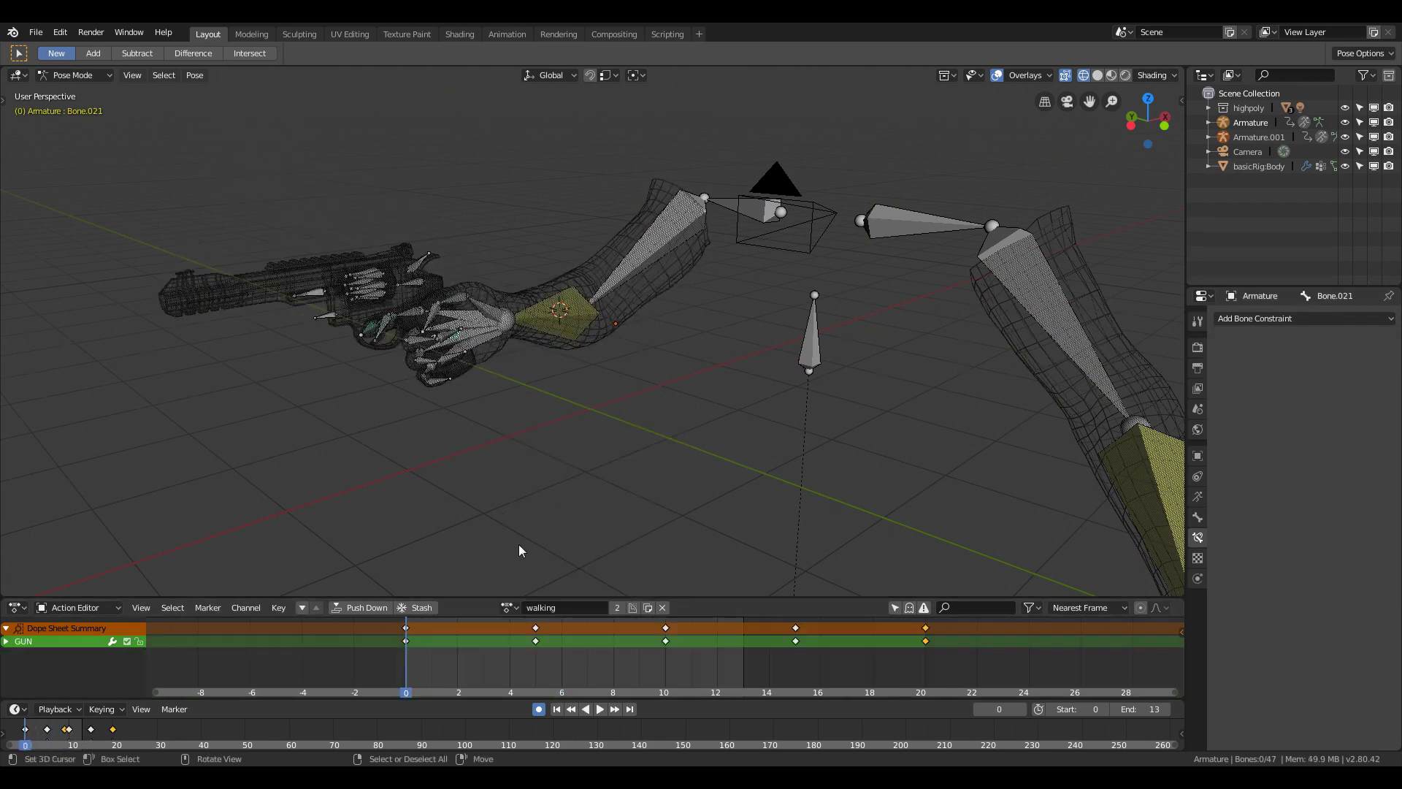
key("space")
key("Escape")
Go to Object Mode with only Armature selected, return to Pose Mode and play the walking action.
left_click(89, 78)
left_click(97, 98)
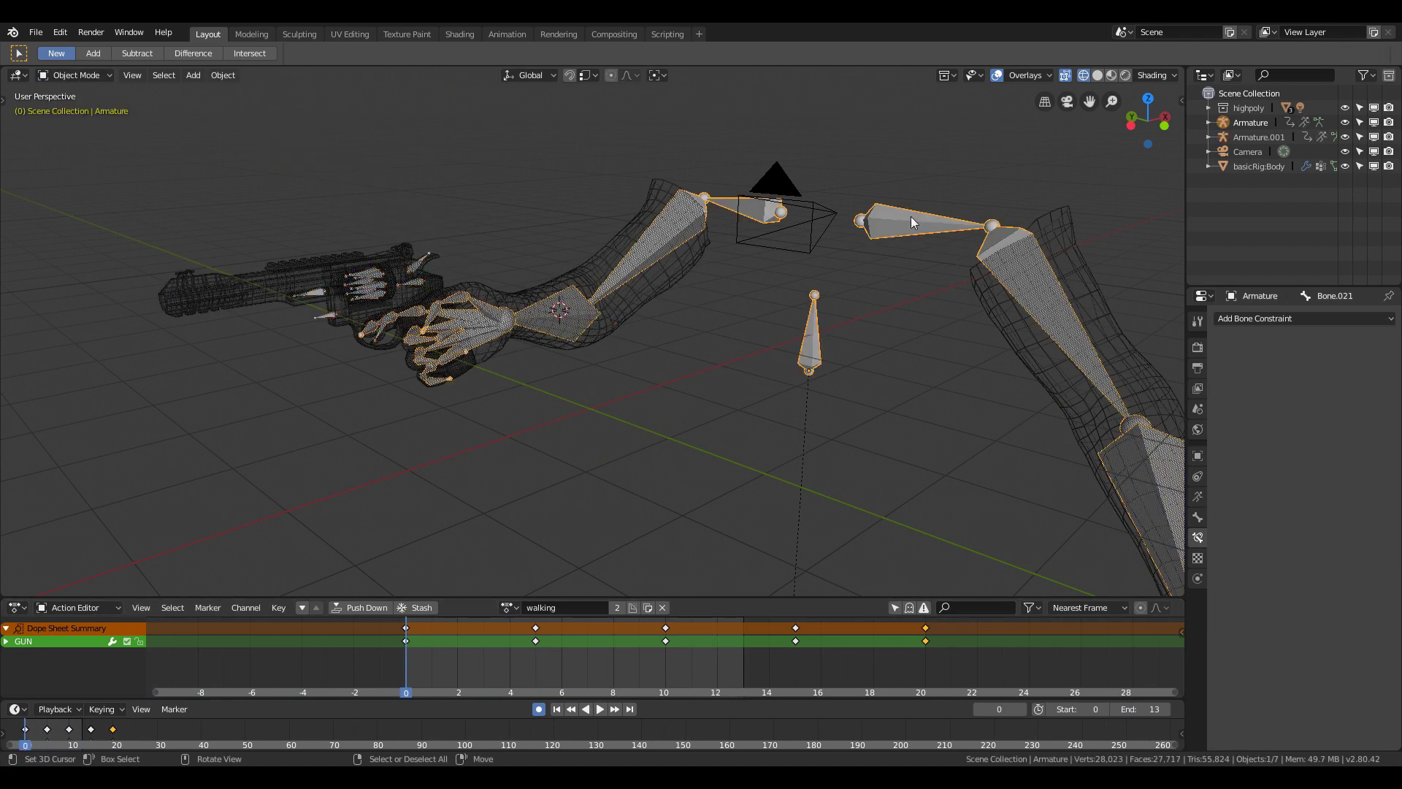
left_click(80, 76)
left_click(75, 125)
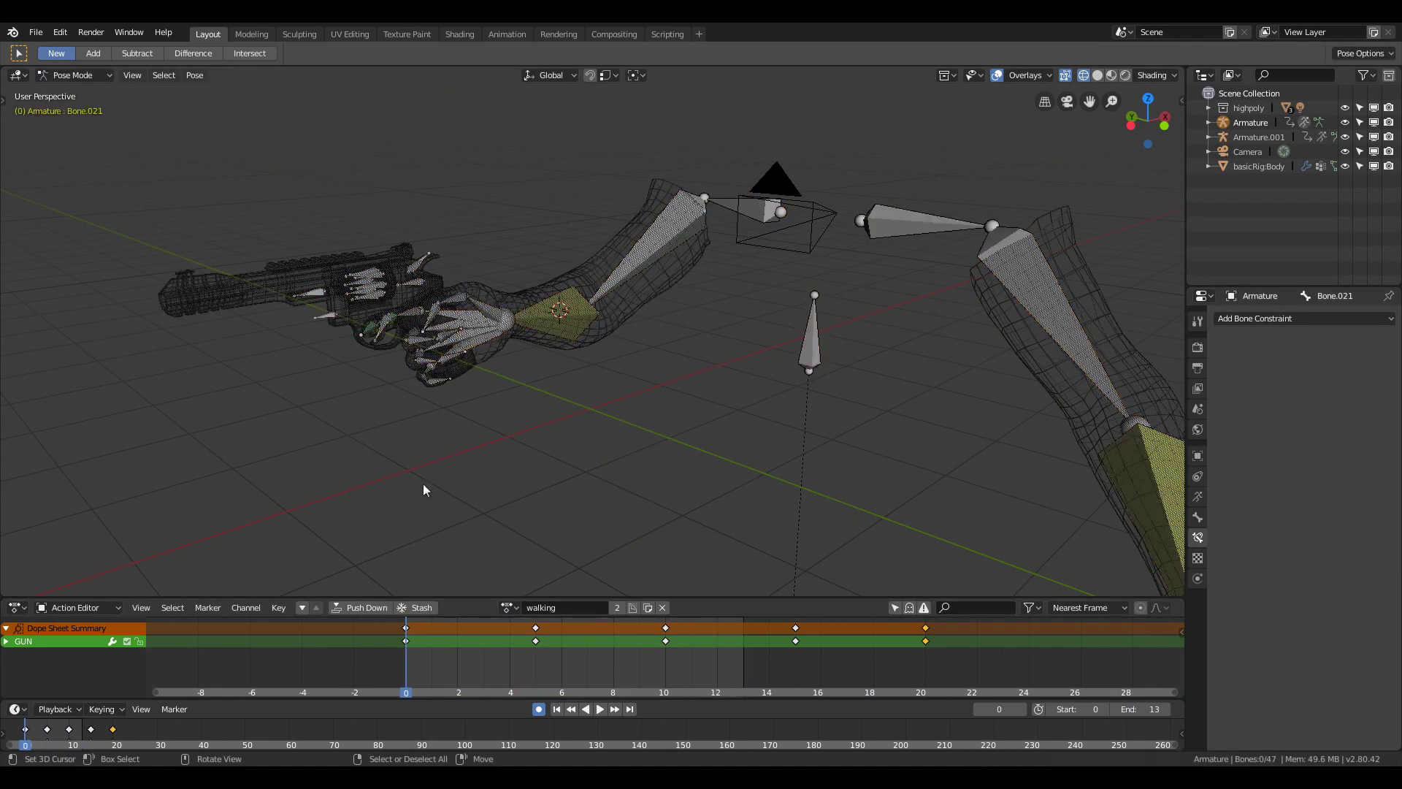
key("space")
key("Escape")
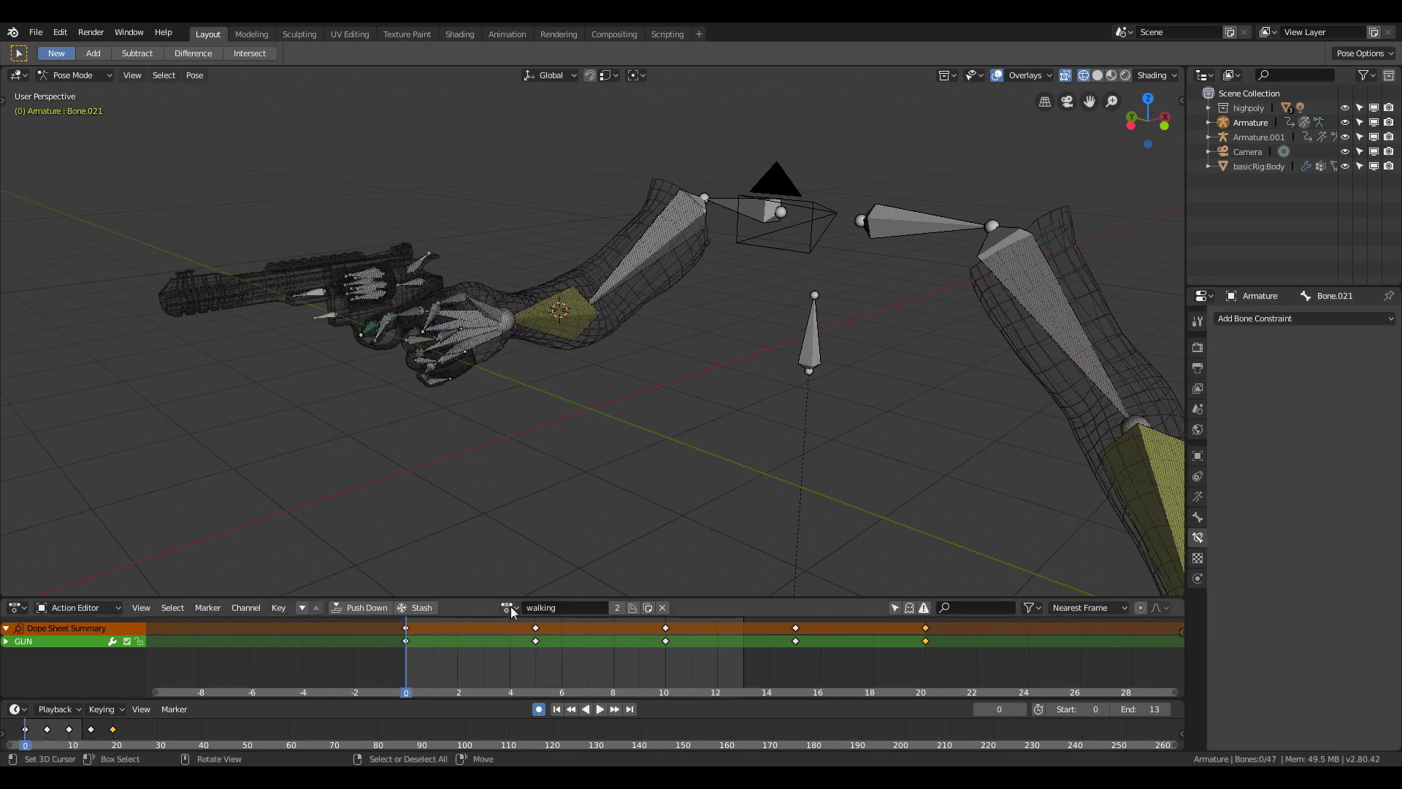
Try the shooting action on Armature by playing it, then reload the walking action and play that.
left_click(509, 607)
left_click(565, 474)
key("space")
key("Escape")
left_click(509, 607)
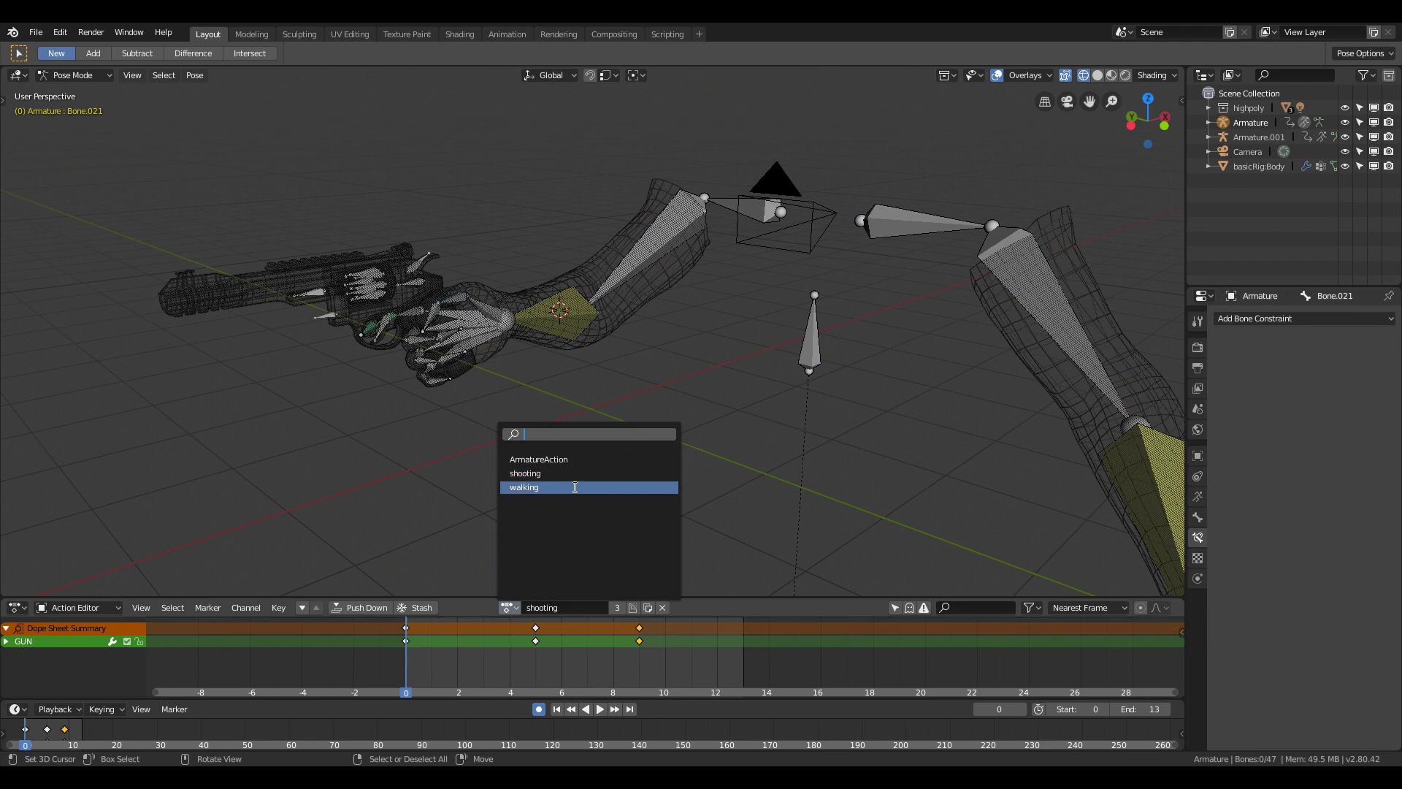
left_click(564, 489)
key("space")
key("Escape")
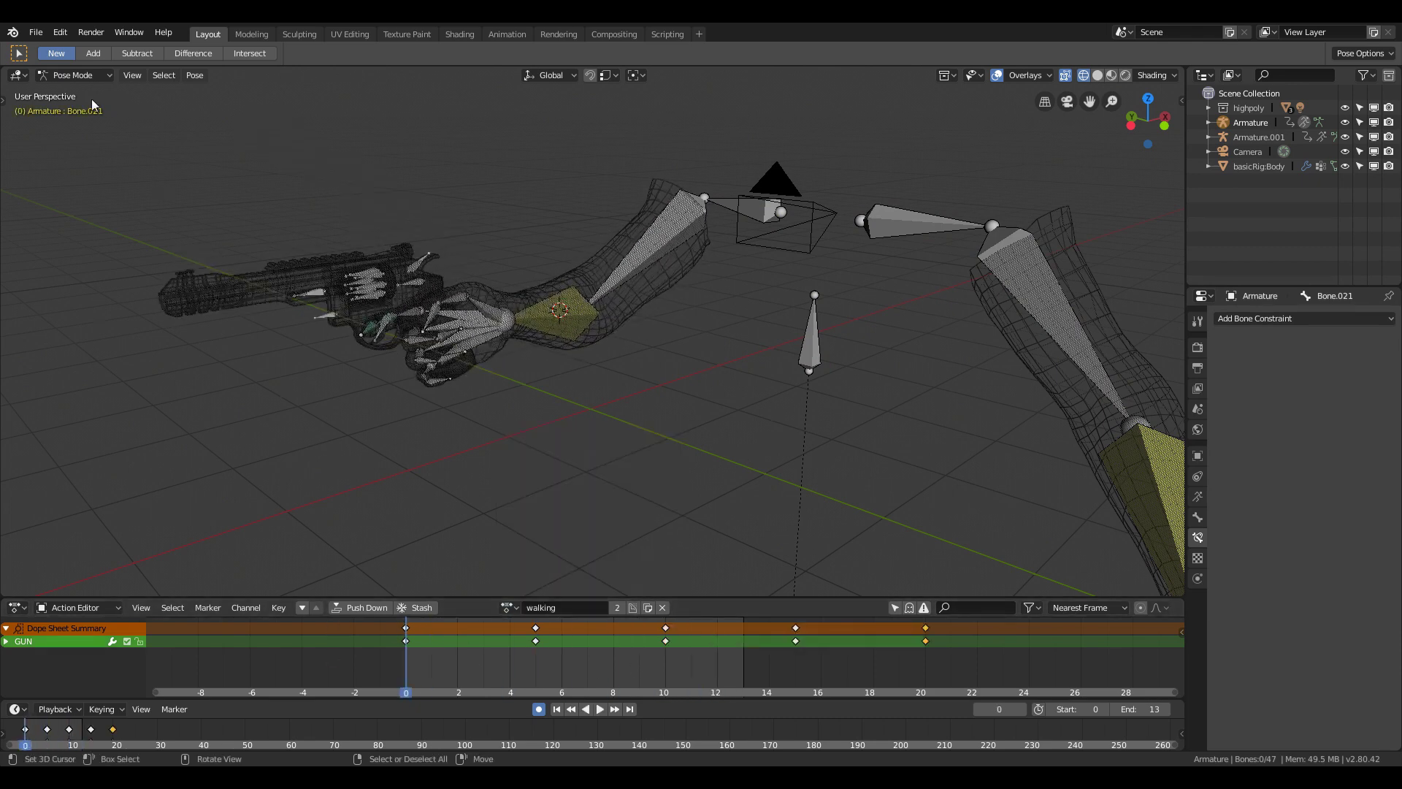
In Object Mode, select both armatures with Armature.001 as the active one and enter Pose Mode.
left_click(73, 75)
left_click(80, 91)
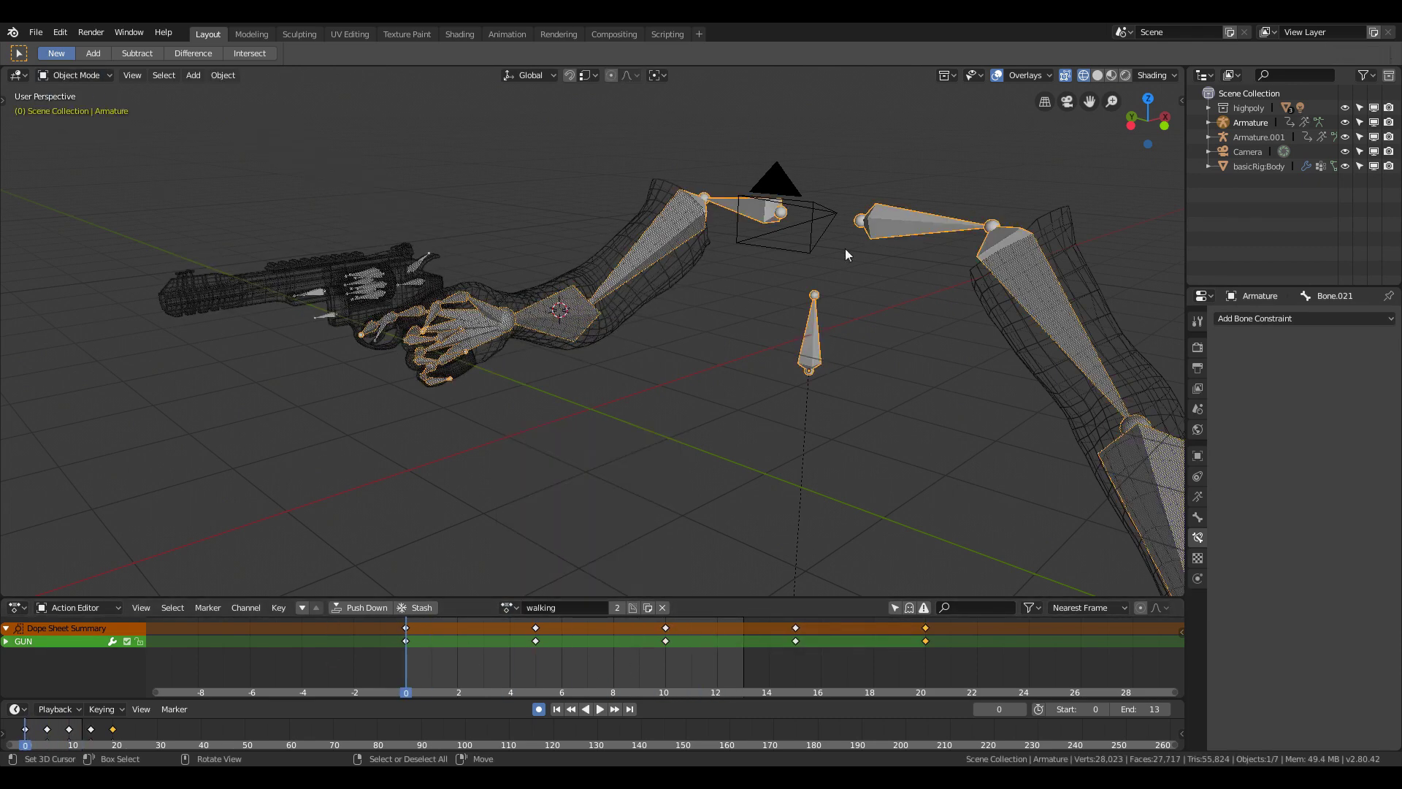
left_click(427, 247)
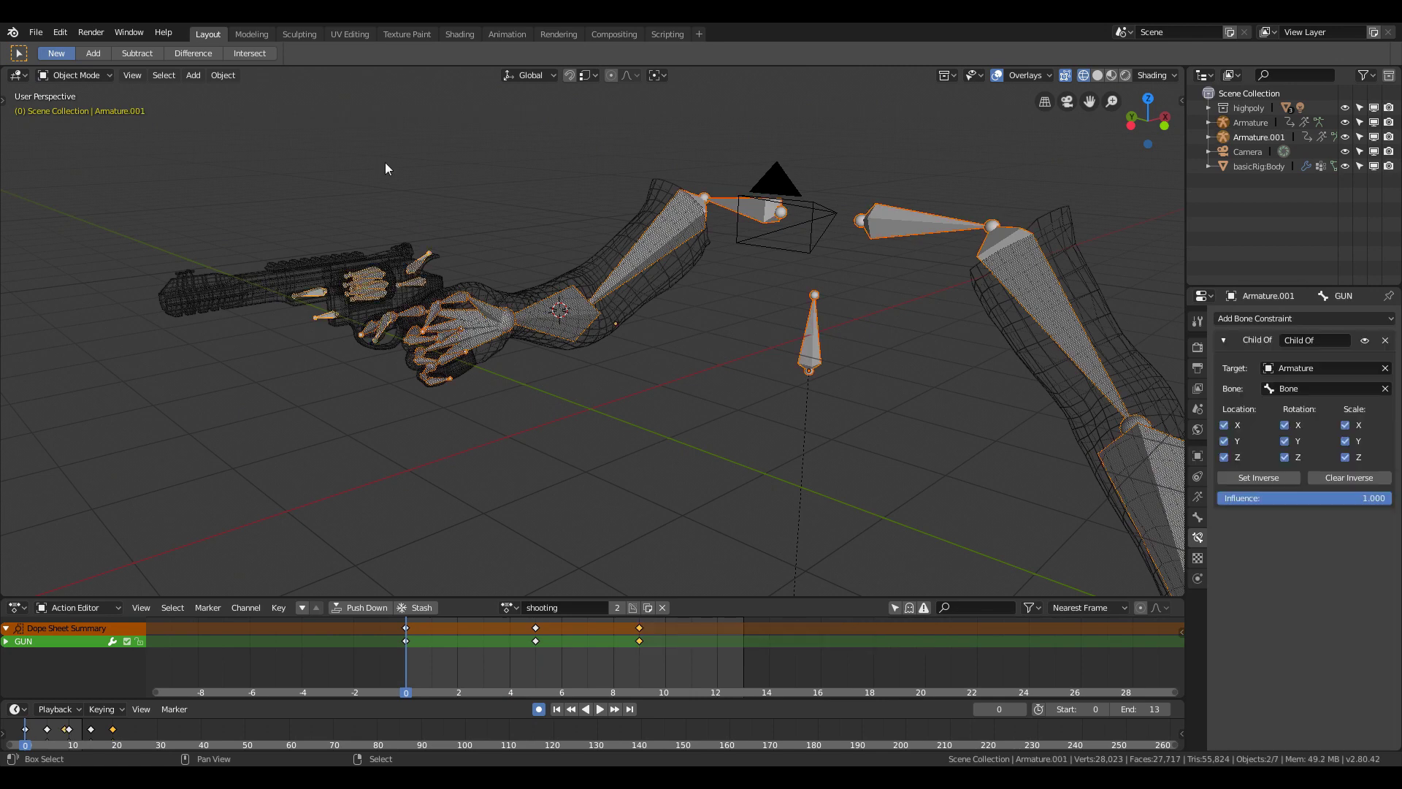
left_click(73, 75)
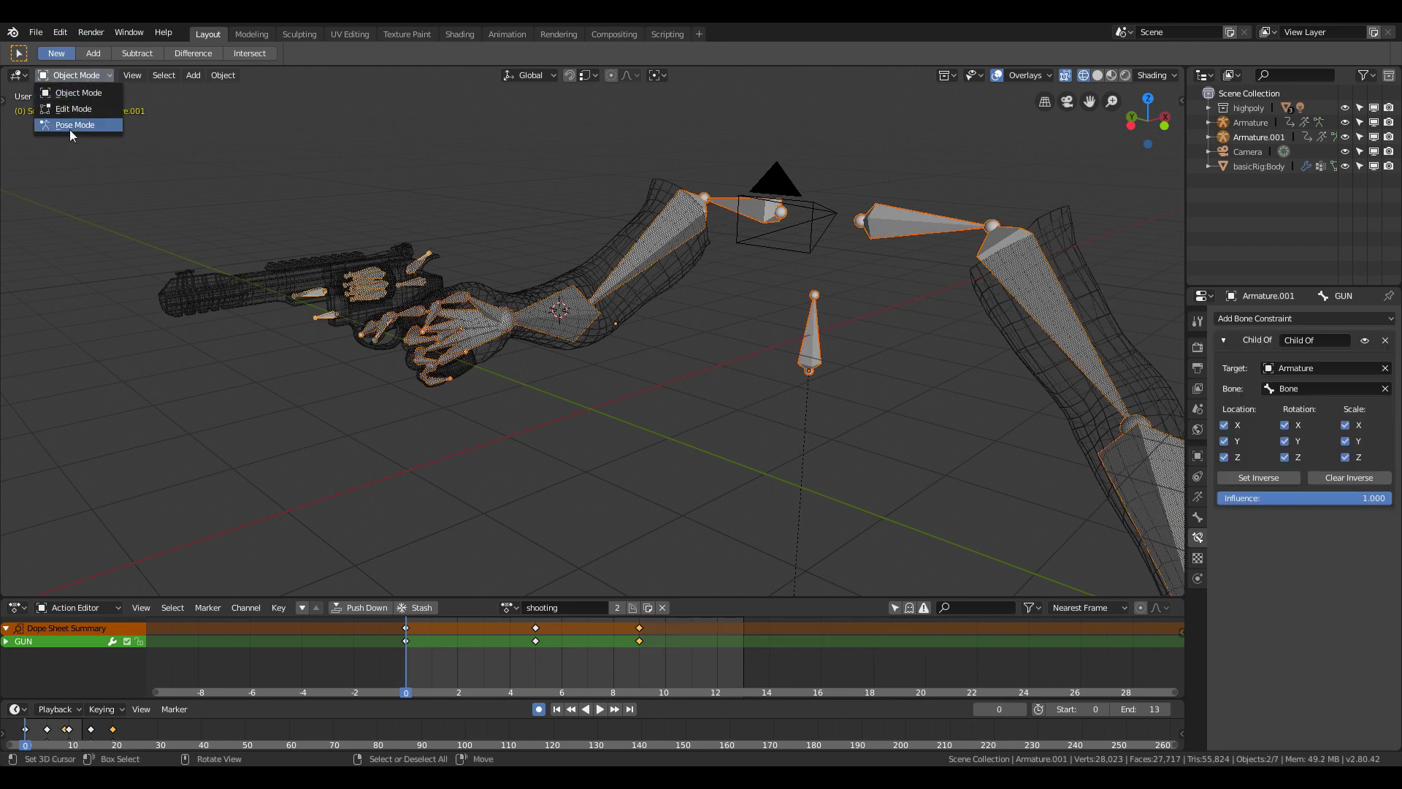
left_click(69, 123)
Scrub the shooting action back to frame 0, then load the walking action on Armature.001 and play it.
left_click_drag(639, 686, 404, 647)
left_click(509, 607)
left_click(550, 486)
key("space")
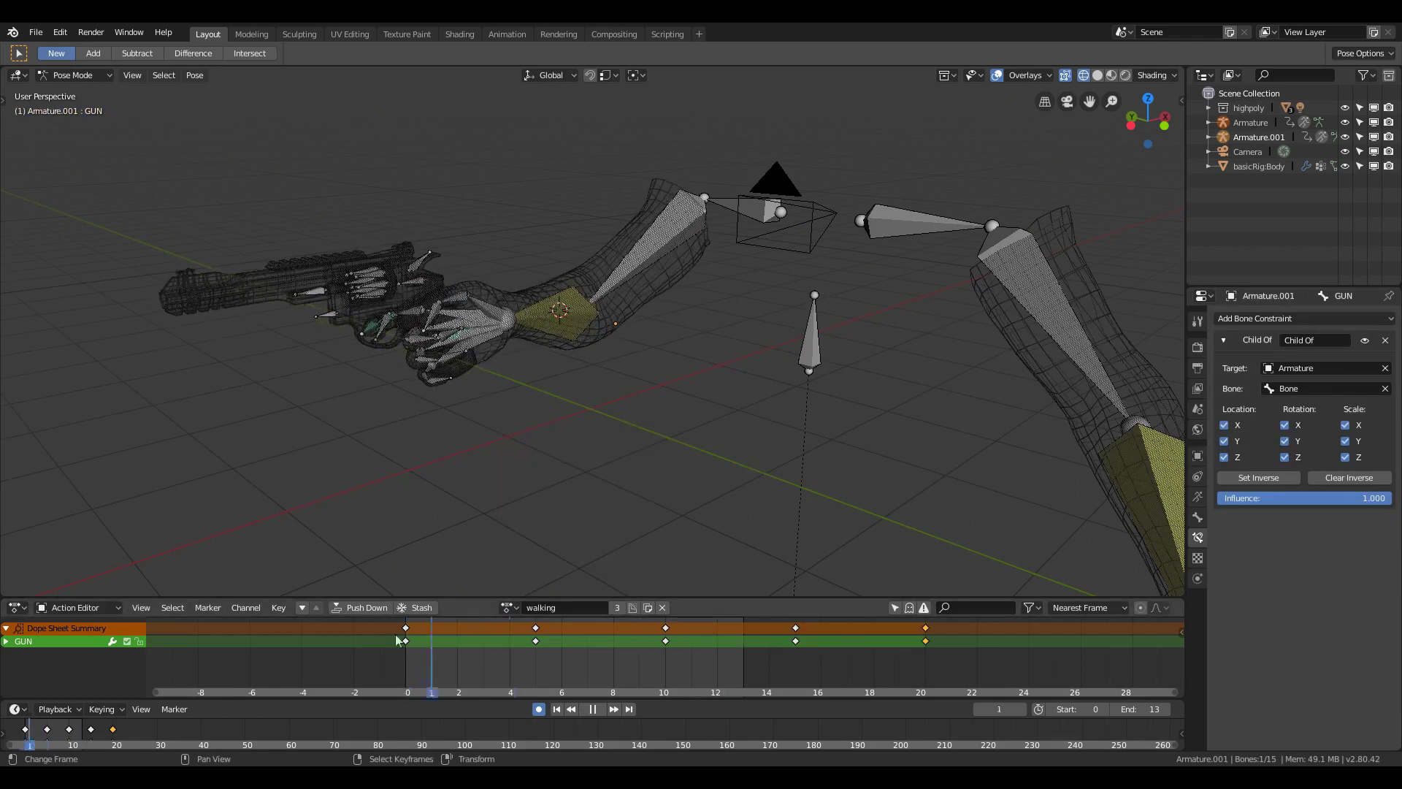
key("space")
Restore solid shading and return to Object Mode with both arms in view.
key("z")
left_click(453, 411)
left_click(76, 76)
left_click(76, 93)
scroll(596, 410, "down", 2)
middle_click_drag(596, 409, 422, 287, "shift")
scroll(445, 292, "down", 2)
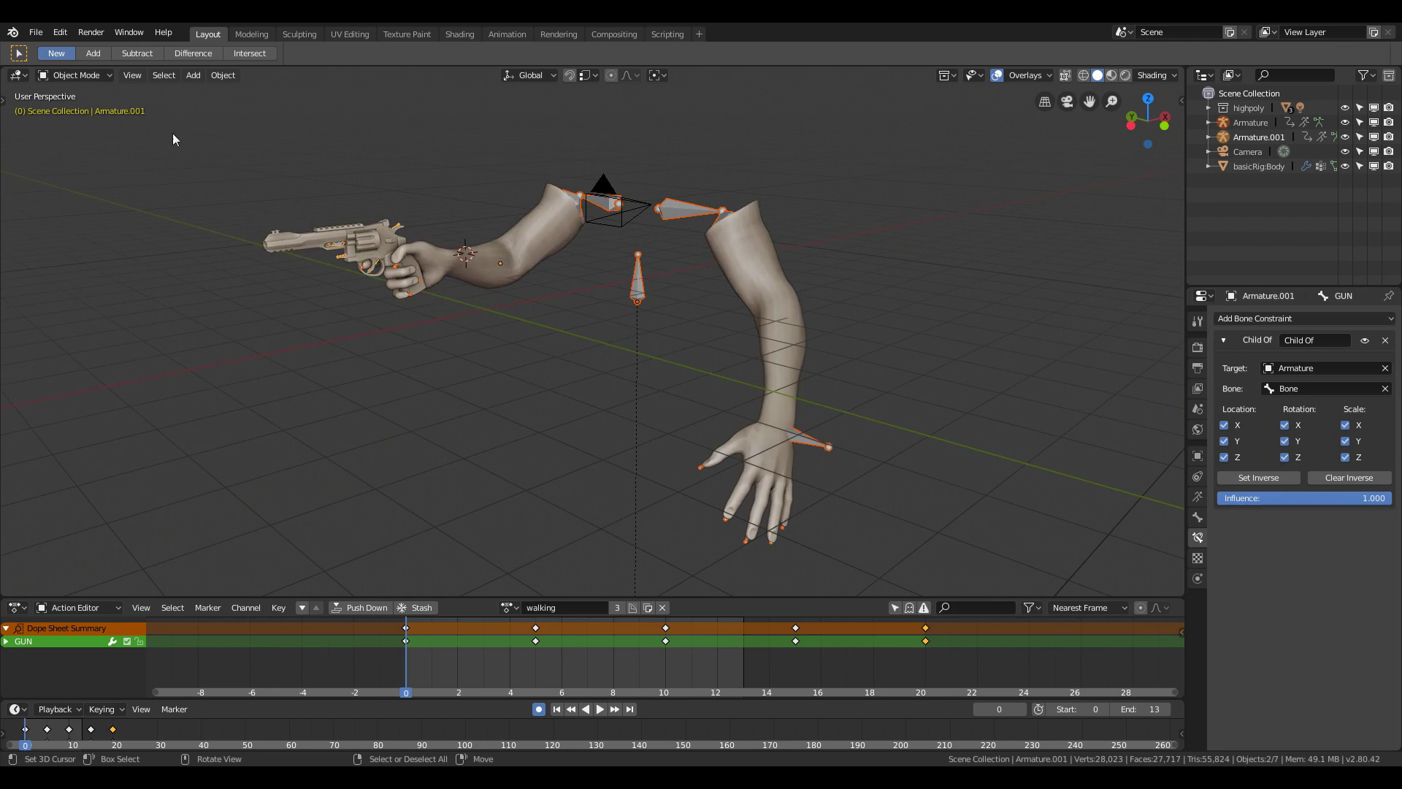